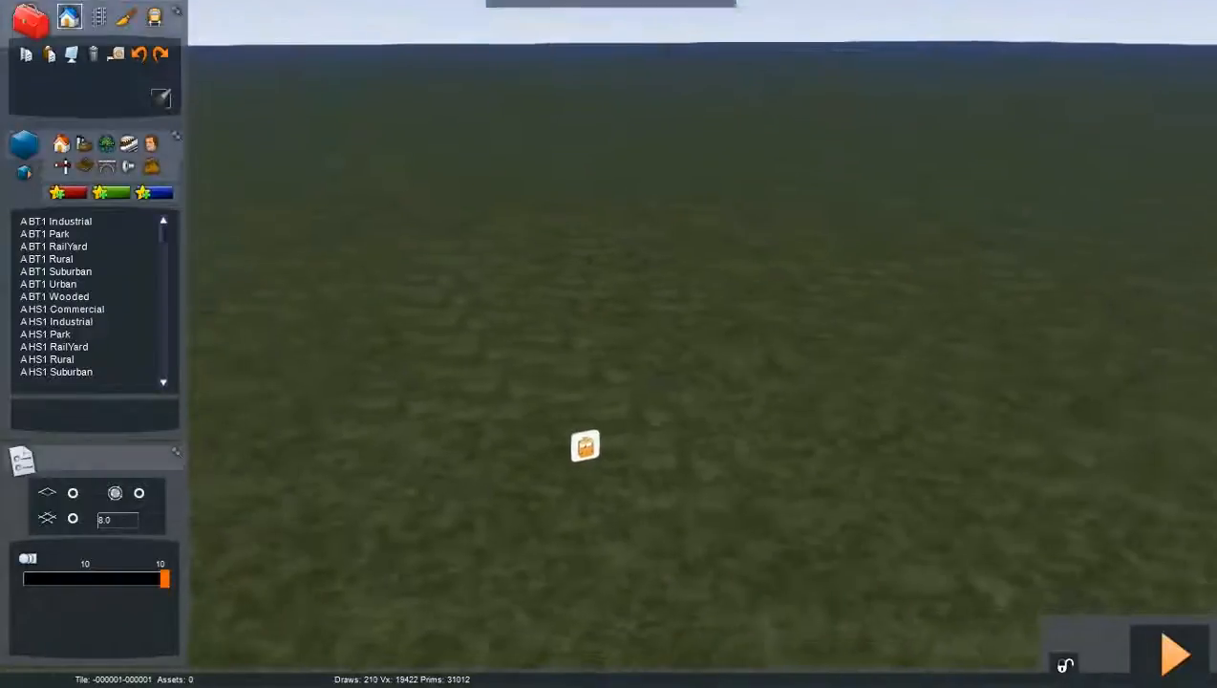
key(Up)
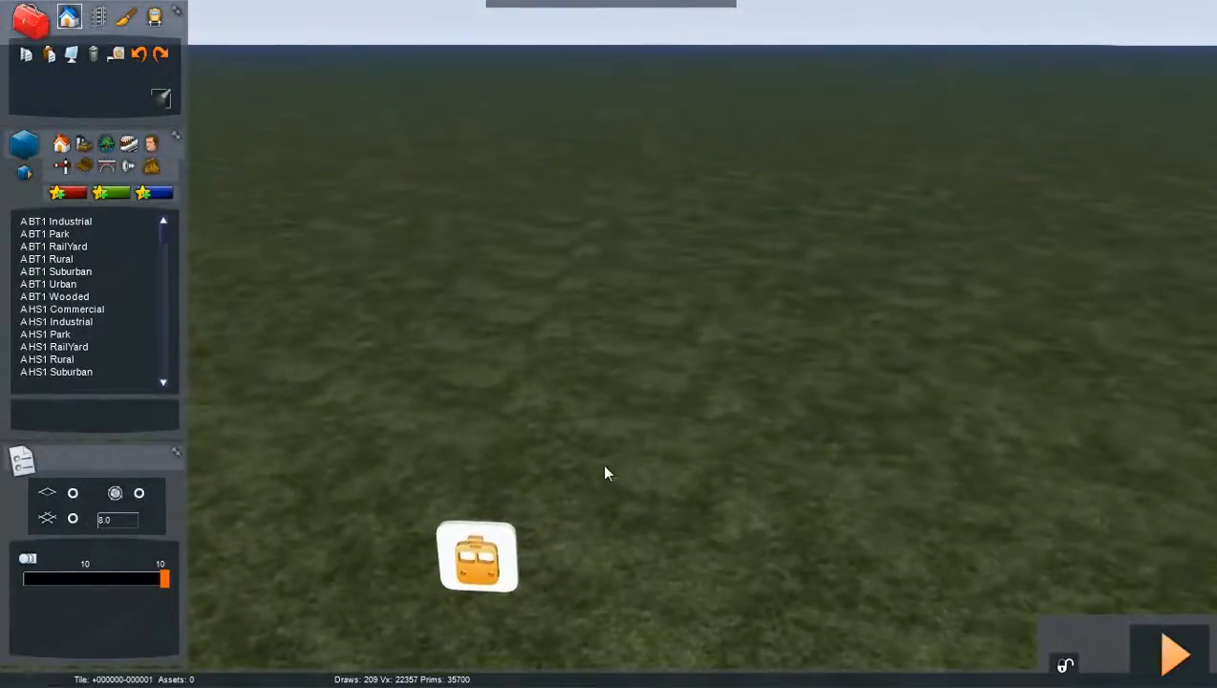
mouse_move(605, 472)
right_down()
mouse_move(603, 426)
mouse_move(602, 470)
right_up()
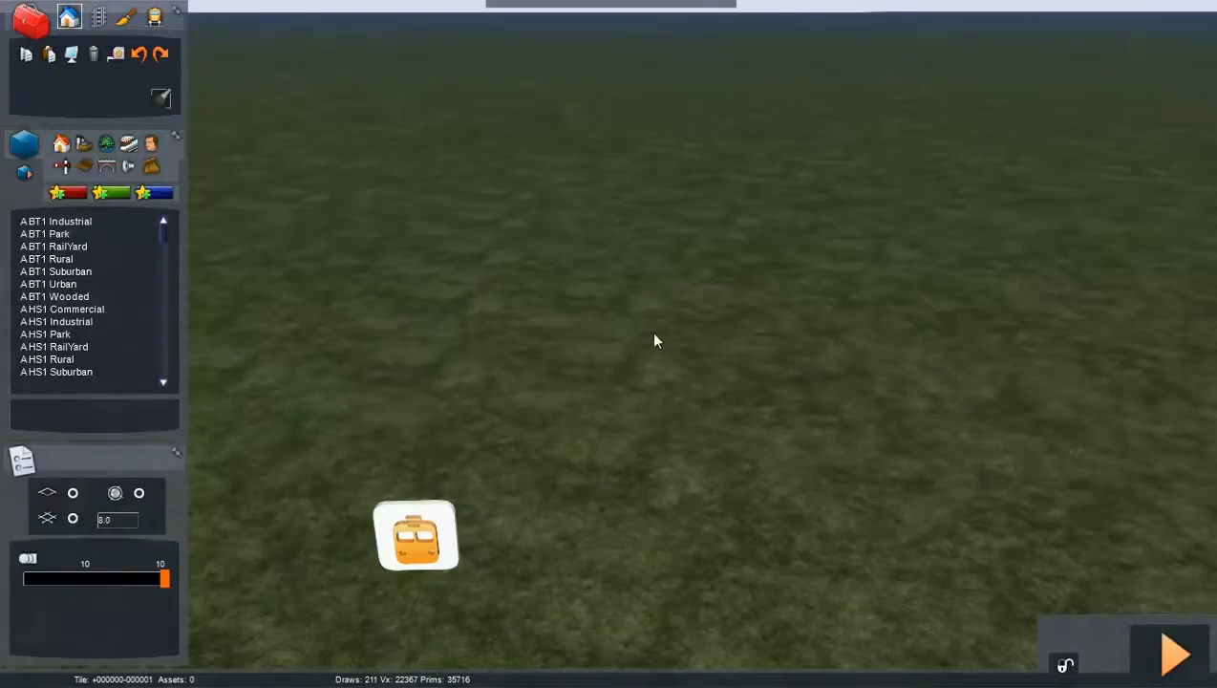
right_drag(654, 334, 594, 368)
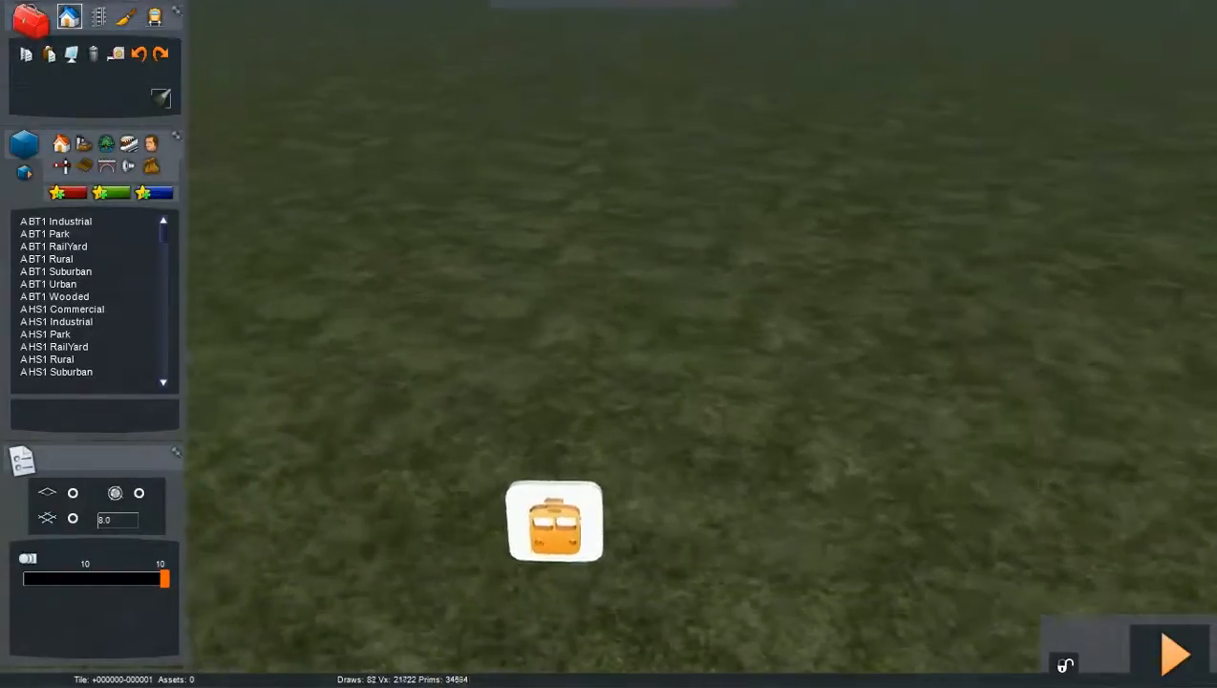
key(Up)
key(Down)
key(Right)
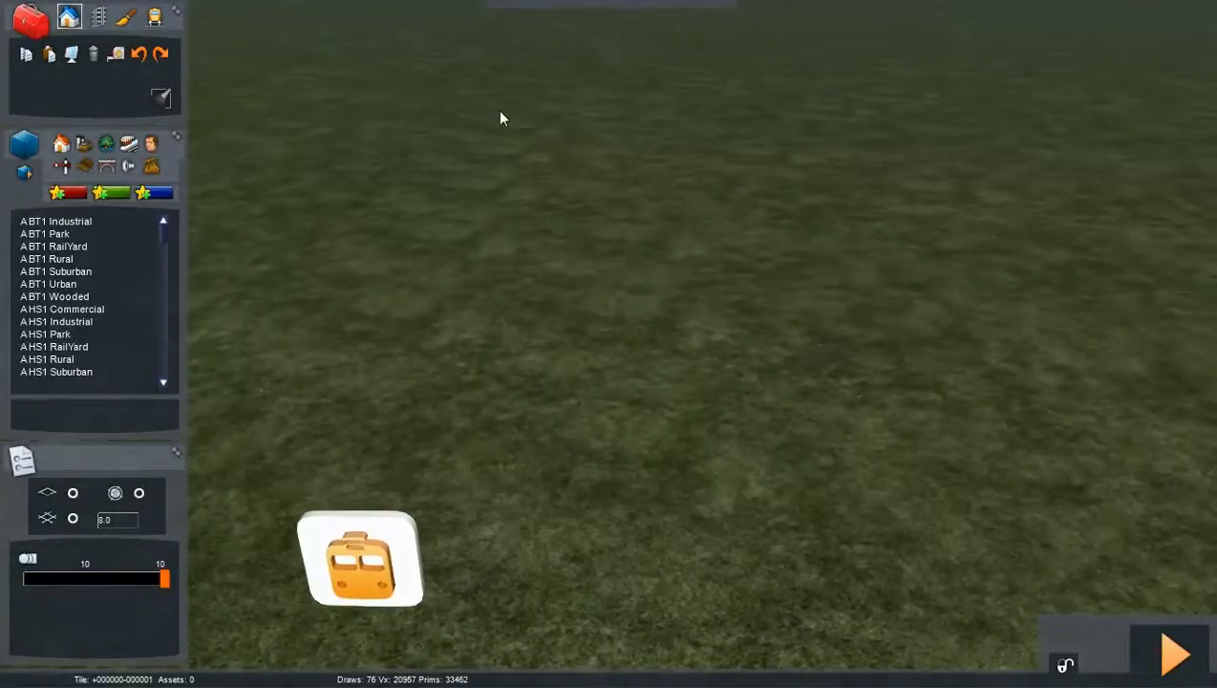
key(Up)
mouse_move(702, 460)
right_down()
mouse_move(673, 419)
mouse_move(667, 453)
mouse_move(659, 410)
mouse_move(621, 399)
mouse_move(578, 435)
mouse_move(520, 414)
mouse_move(535, 441)
right_up()
key(Up)
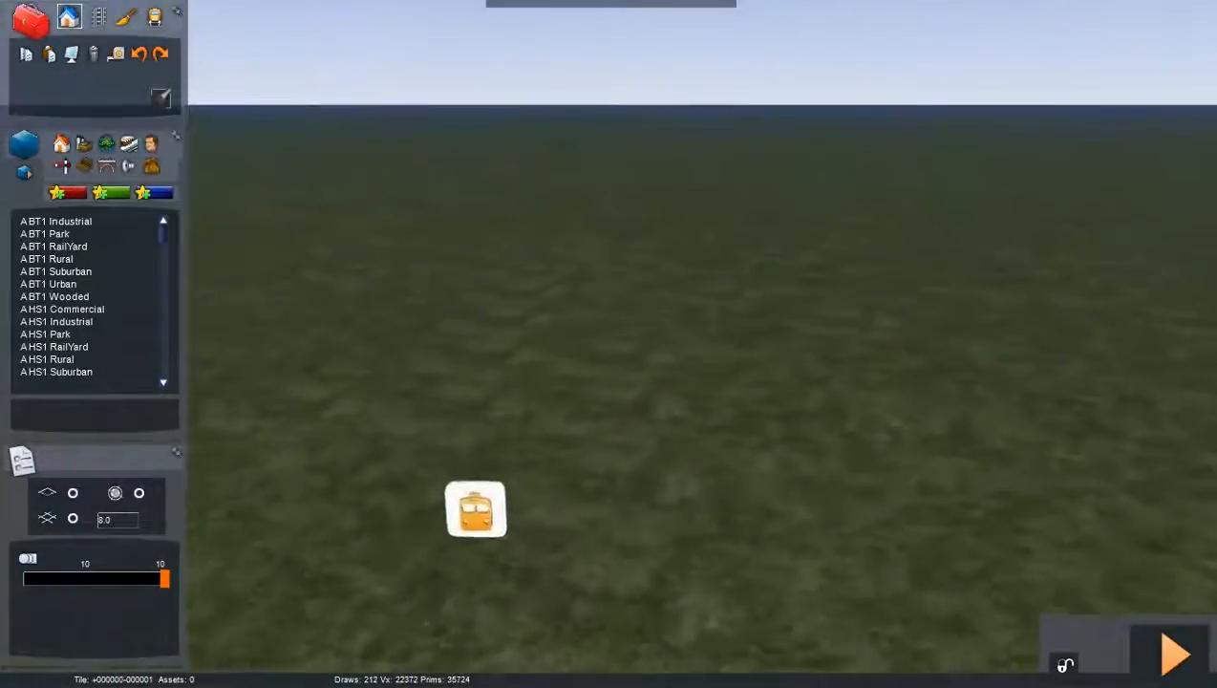
key(Down)
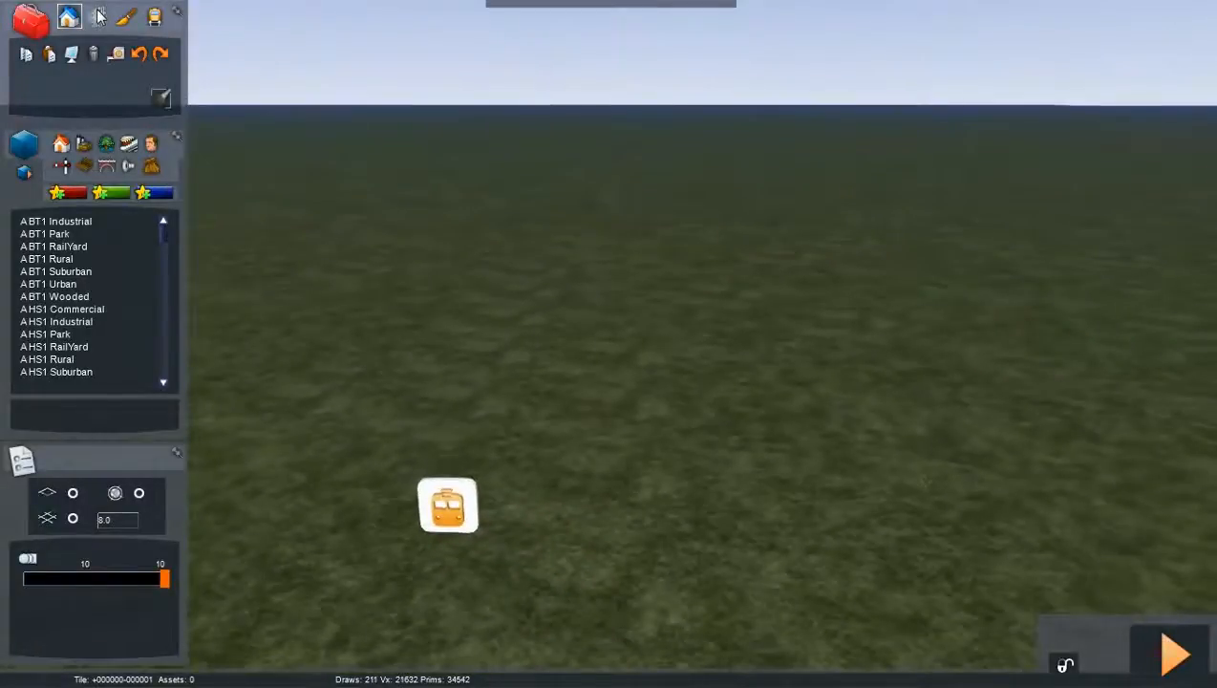
- From the track assets, choose Track Bath Wood Old and set the number of parallel tracks to 2
click(98, 16)
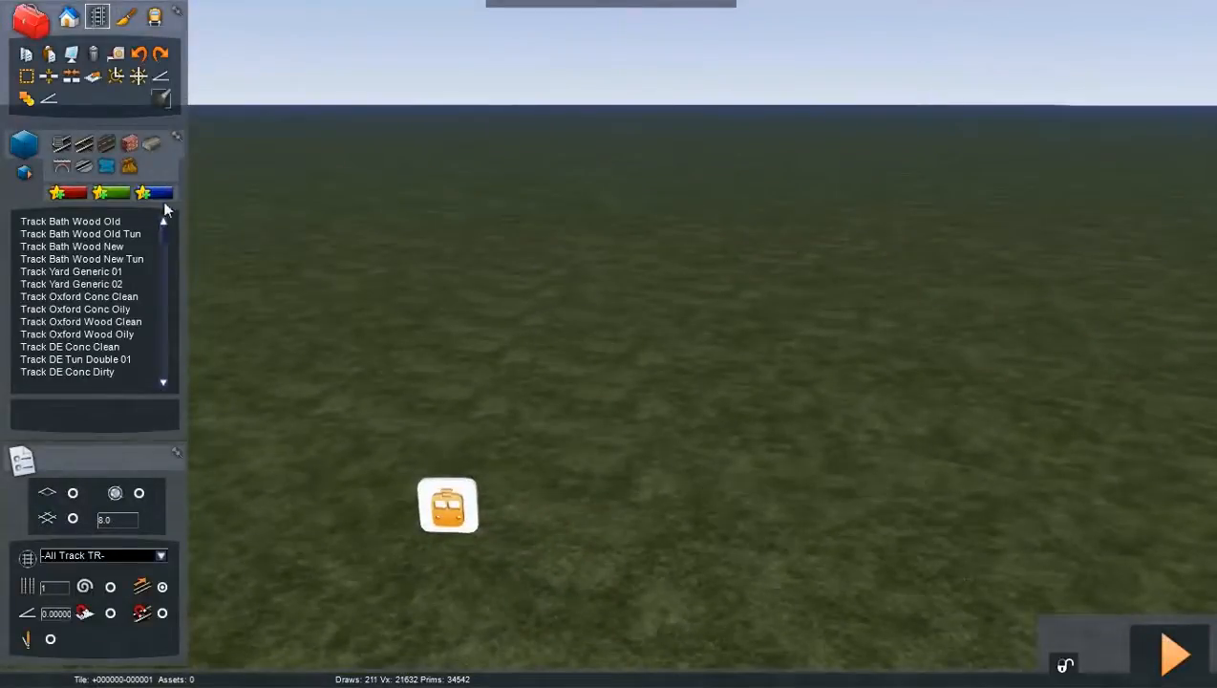
click(84, 144)
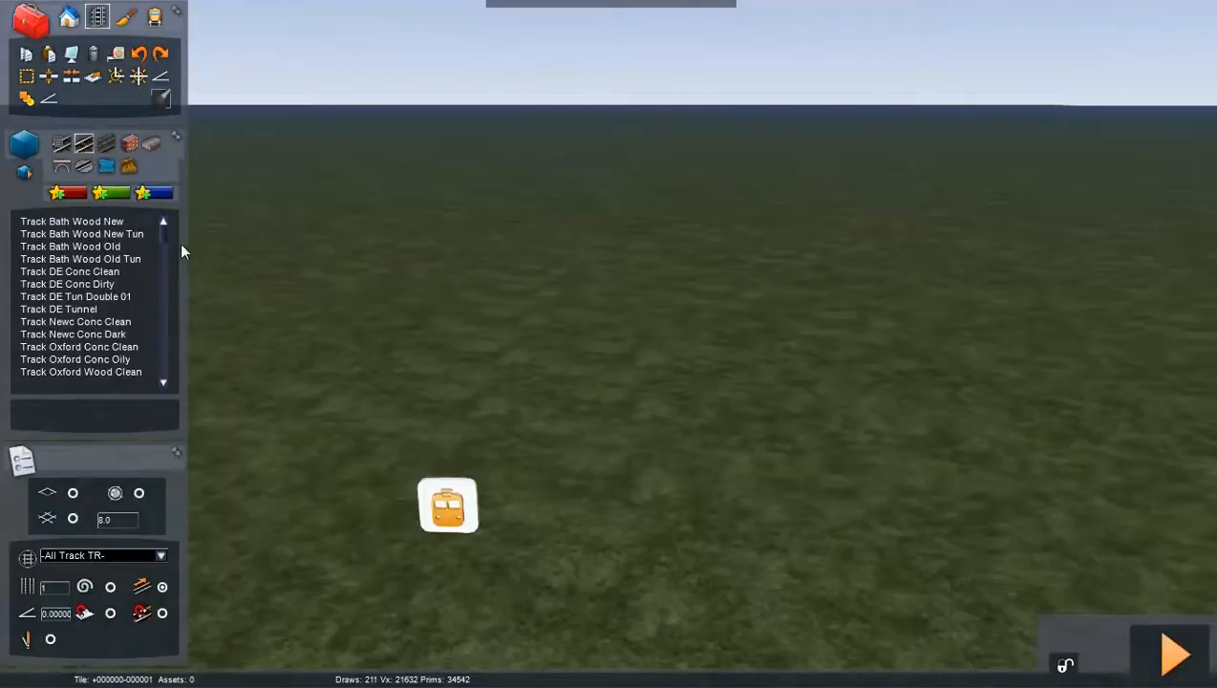
mouse_move(536, 343)
right_down()
mouse_move(482, 343)
mouse_move(459, 310)
mouse_move(535, 317)
mouse_move(468, 349)
mouse_move(521, 296)
mouse_move(582, 353)
mouse_move(630, 303)
mouse_move(668, 372)
mouse_move(625, 390)
mouse_move(644, 356)
mouse_move(635, 329)
mouse_move(584, 390)
right_up()
key(Up)
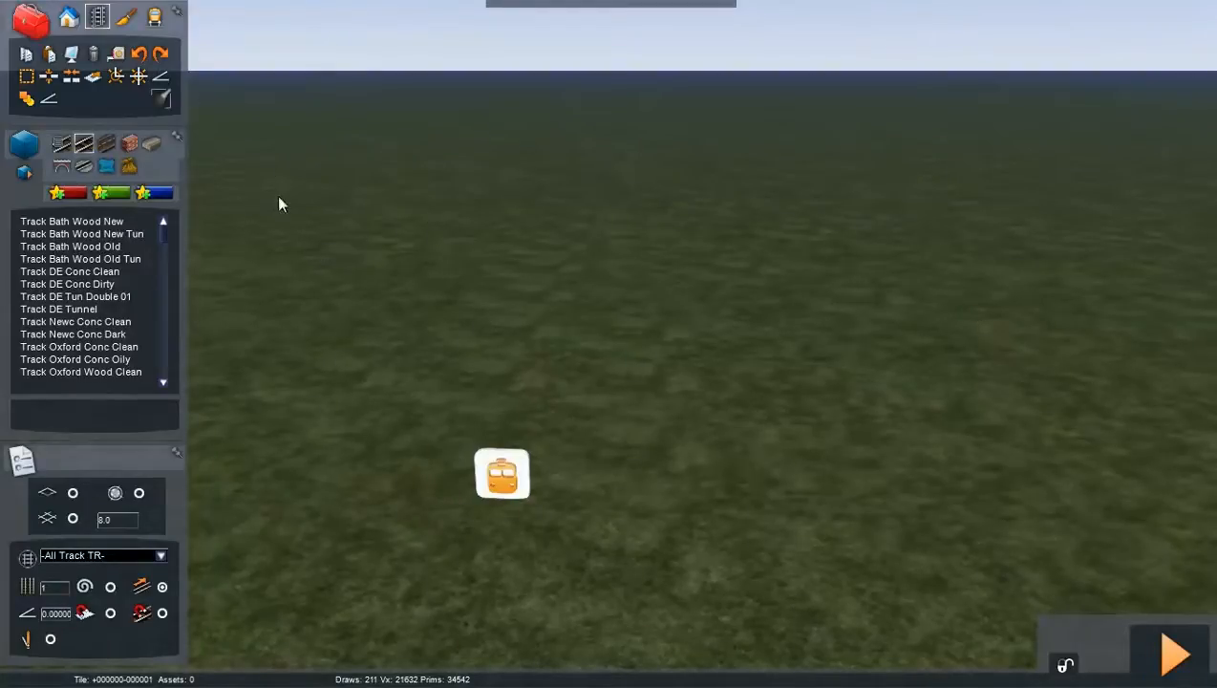
right_drag(406, 359, 410, 361)
mouse_move(269, 318)
right_down()
mouse_move(646, 402)
mouse_move(612, 377)
mouse_move(678, 420)
mouse_move(673, 386)
mouse_move(740, 379)
mouse_move(703, 373)
mouse_move(704, 296)
mouse_move(730, 382)
mouse_move(708, 373)
right_up()
key(Up)
key(Down)
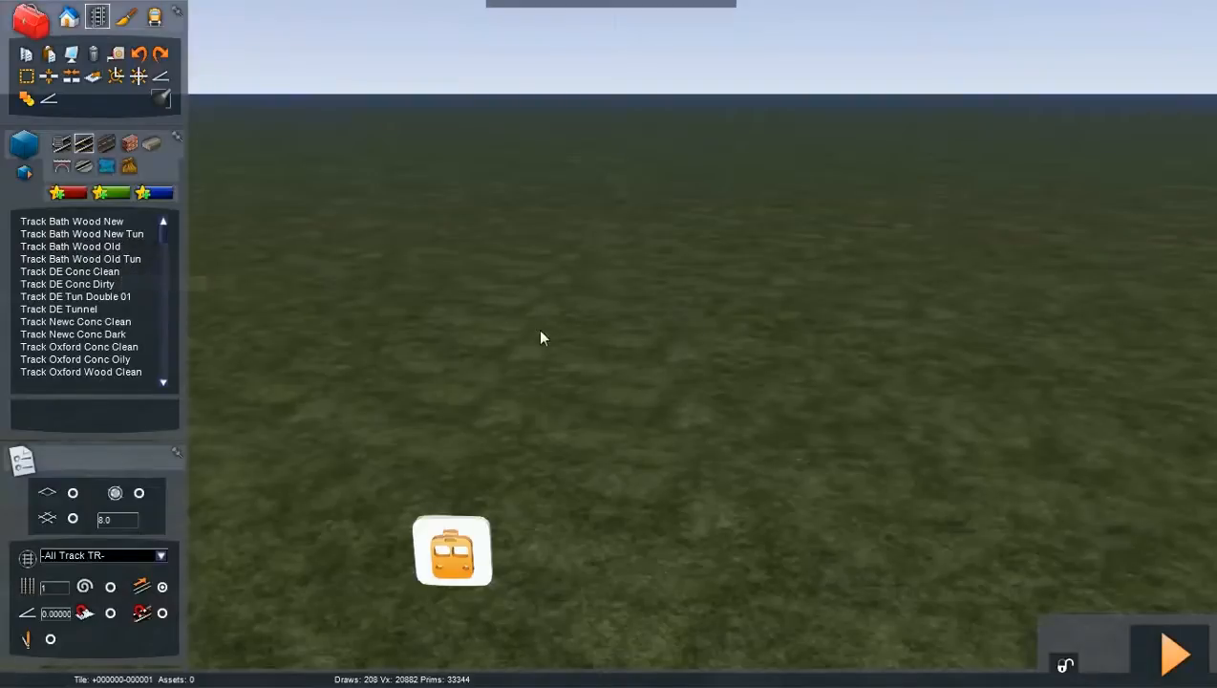
right_drag(538, 330, 535, 416)
click(91, 222)
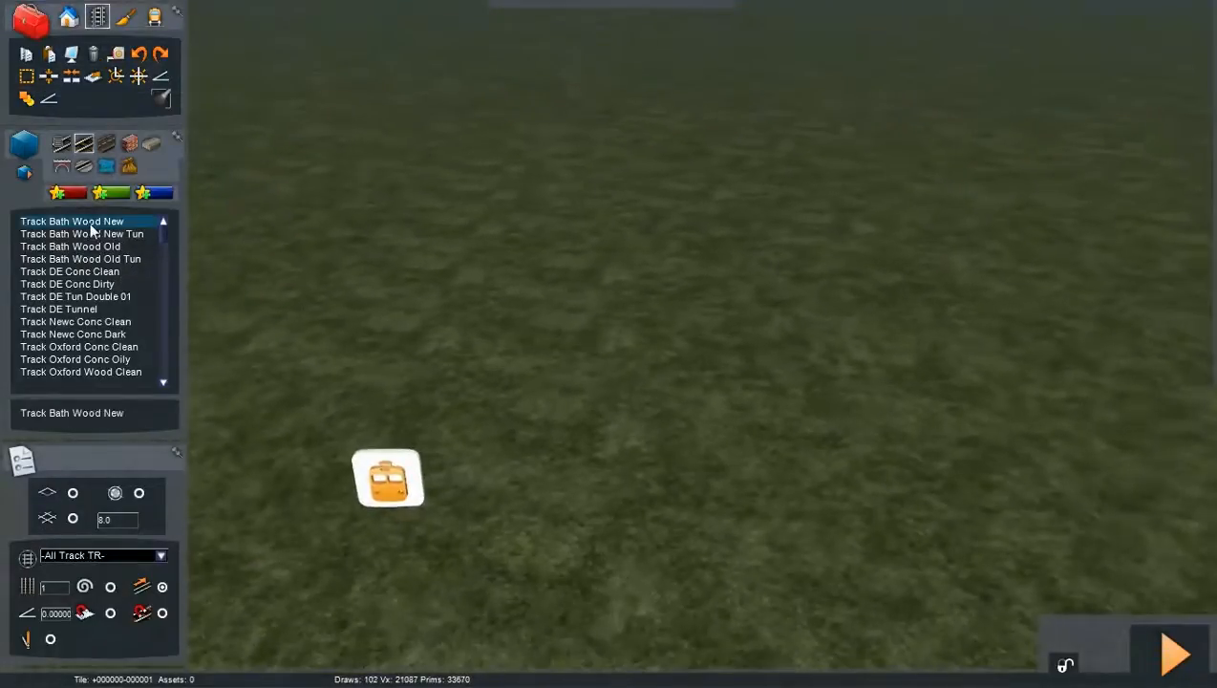
click(100, 246)
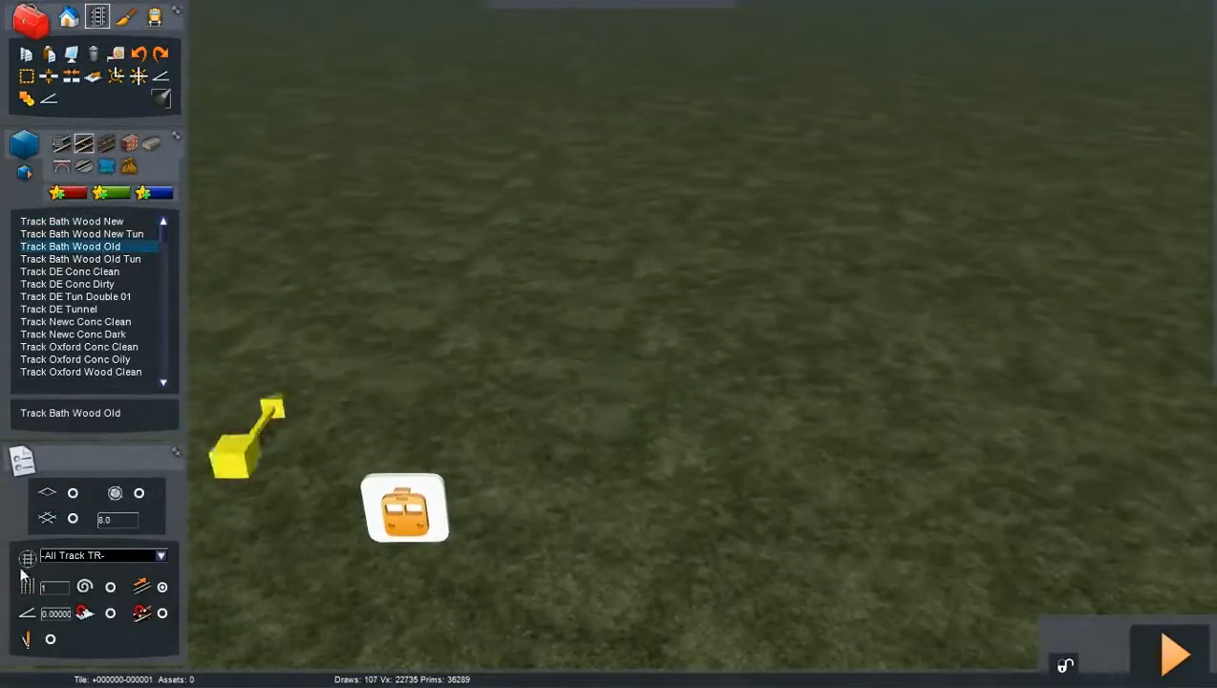
drag(51, 588, 33, 589)
text(2)
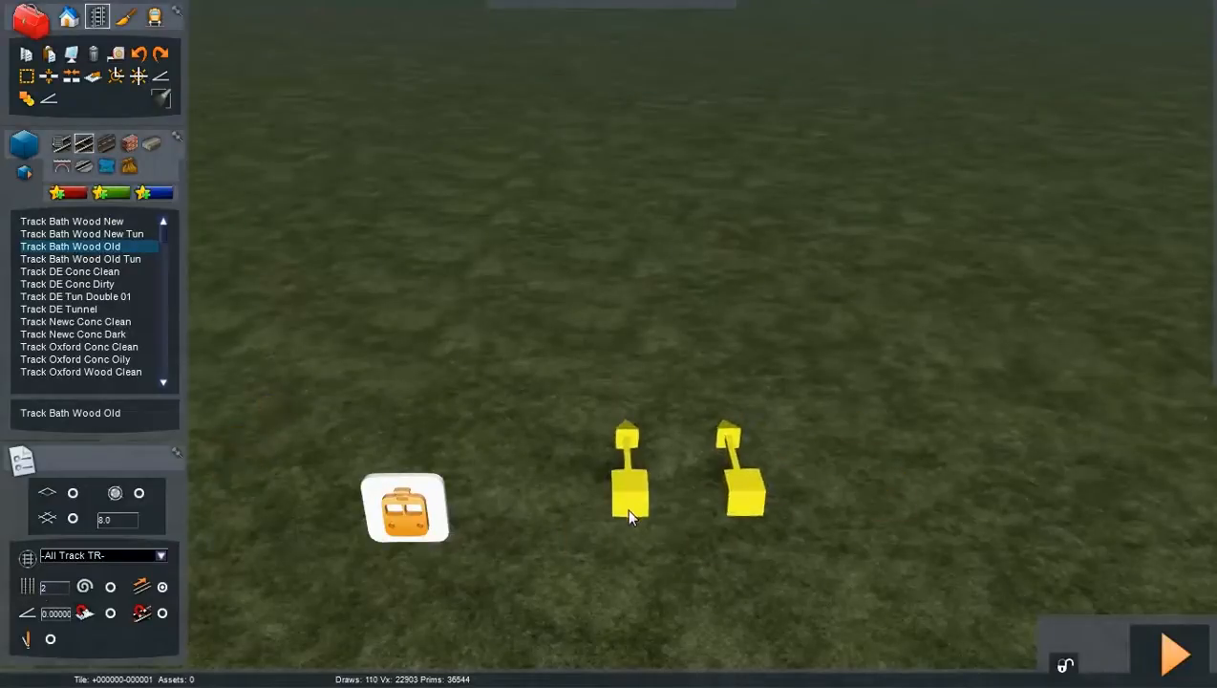
- Lay a gently curved double track about 91 m long on the grass near the train marker
key(Right)
key(Right)
right_drag(604, 553, 678, 272)
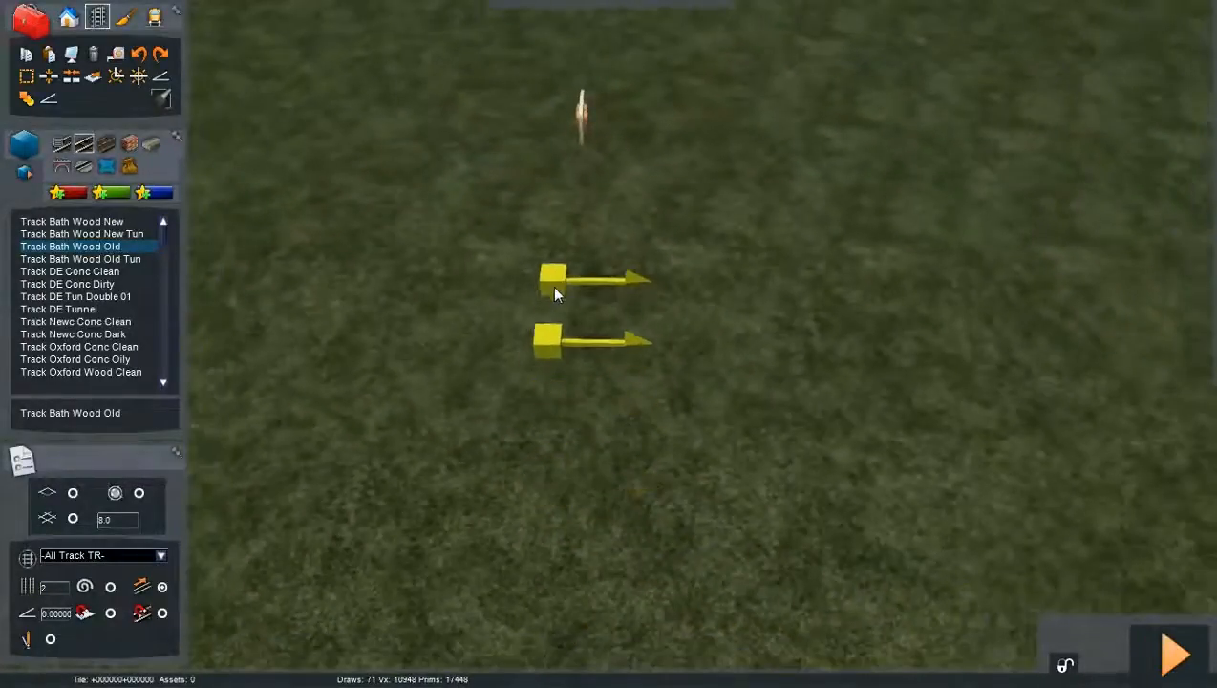
drag(553, 290, 1146, 396)
key(Up)
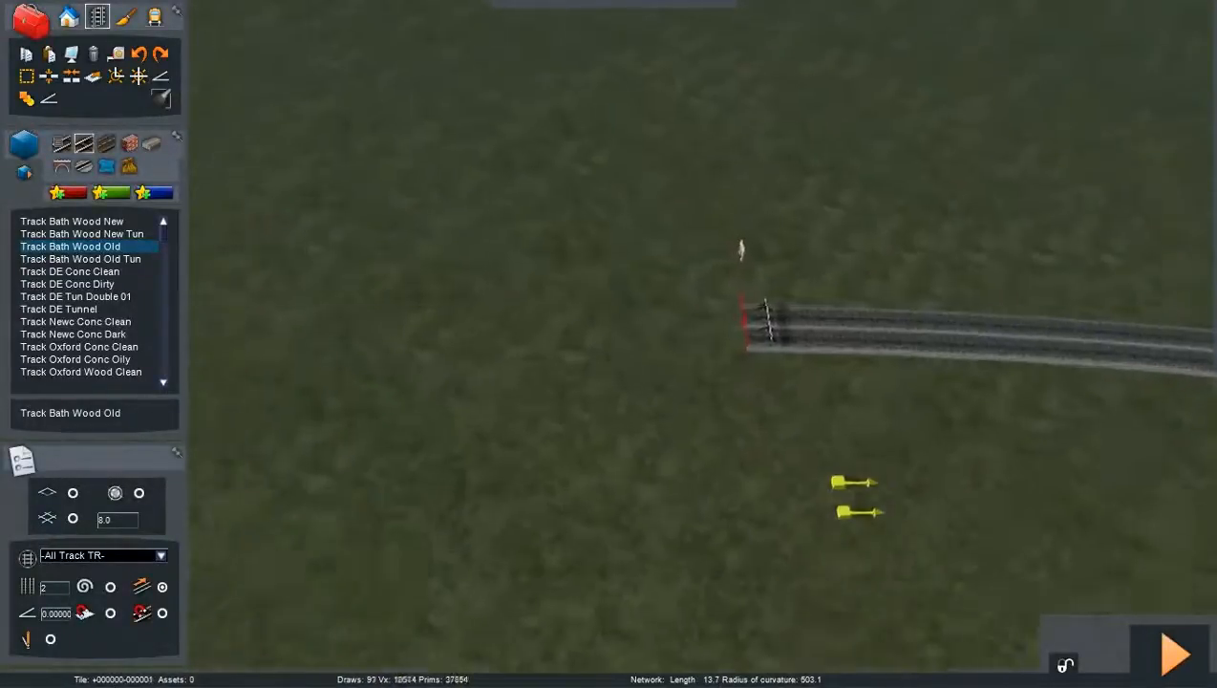
right_drag(845, 496, 1145, 415)
key(Down)
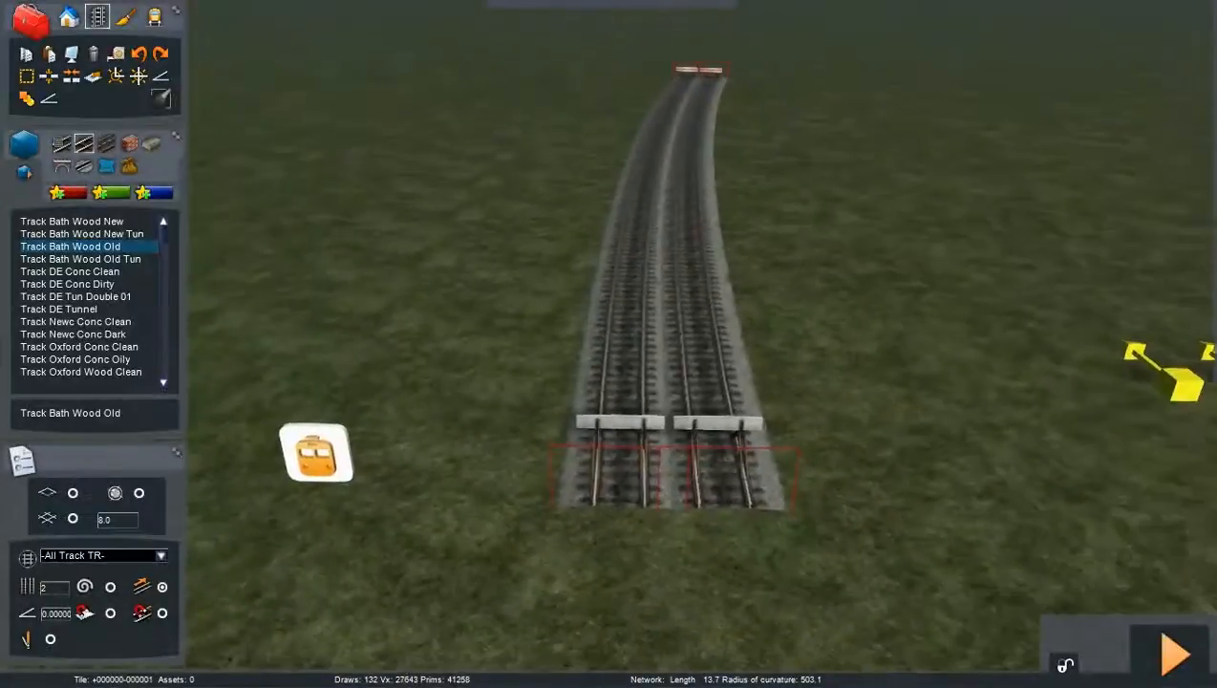
right_drag(1166, 369, 1207, 305)
key(Right)
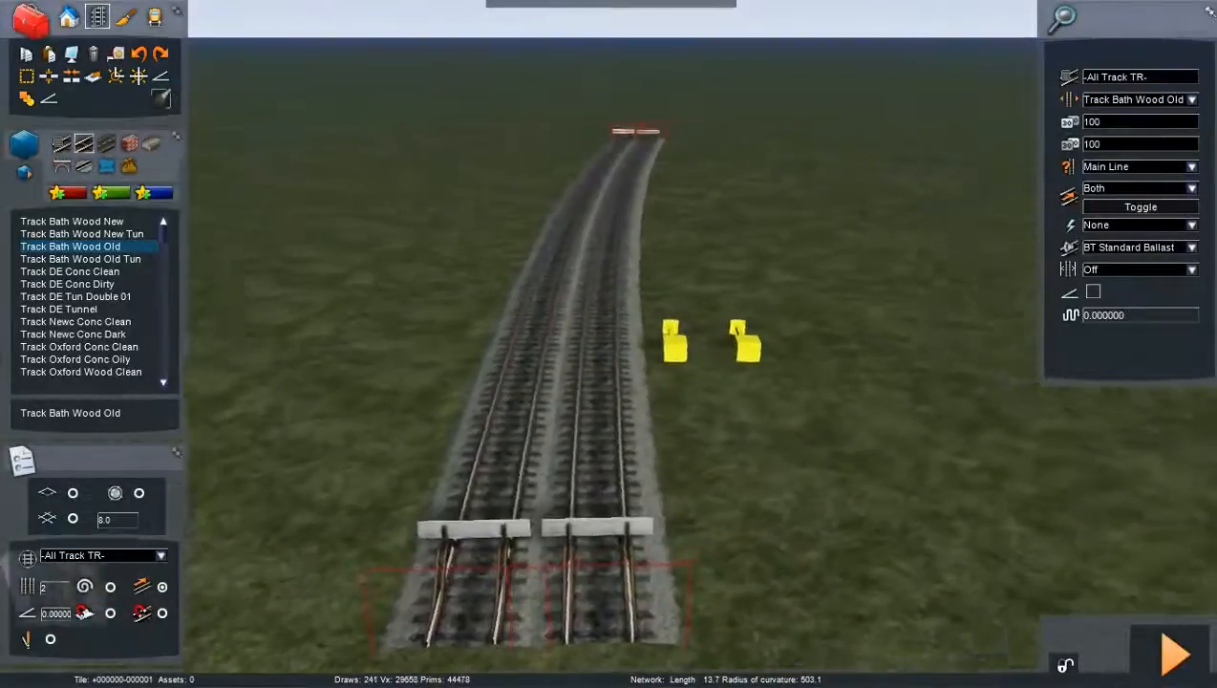
key(Down)
right_drag(765, 318, 681, 361)
key(Up)
key(Down)
key(Down)
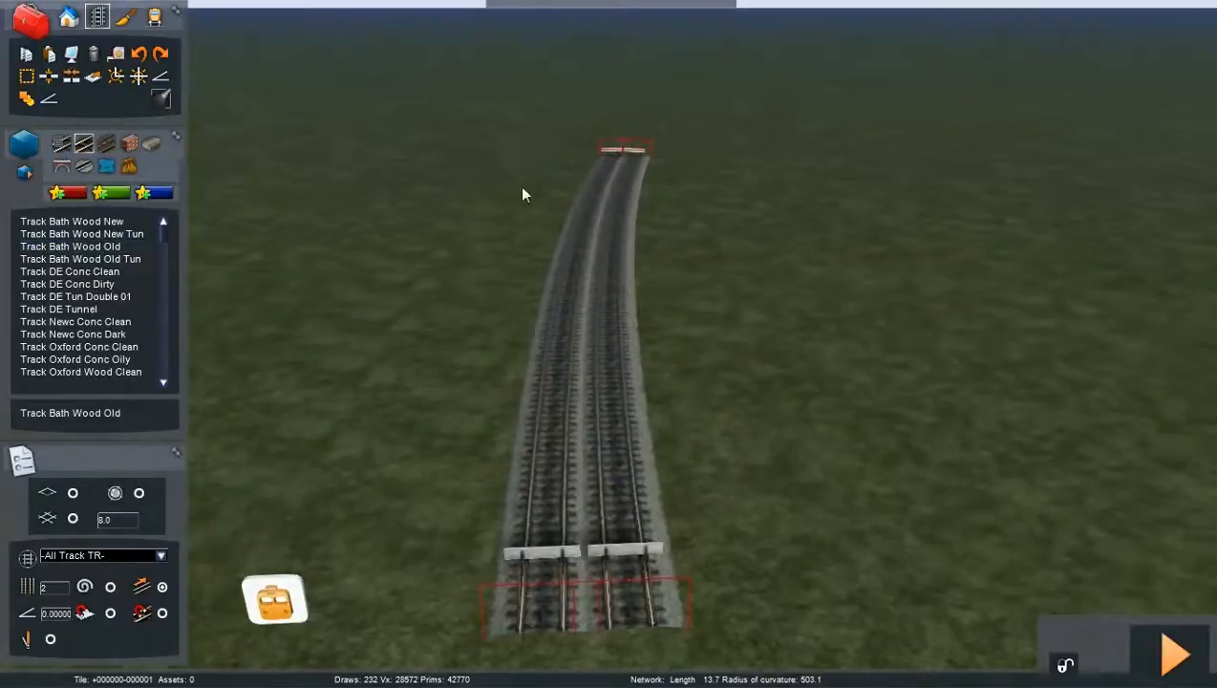
- Select the full length of the track nearest the train marker as a section, from one end to the other
click(27, 77)
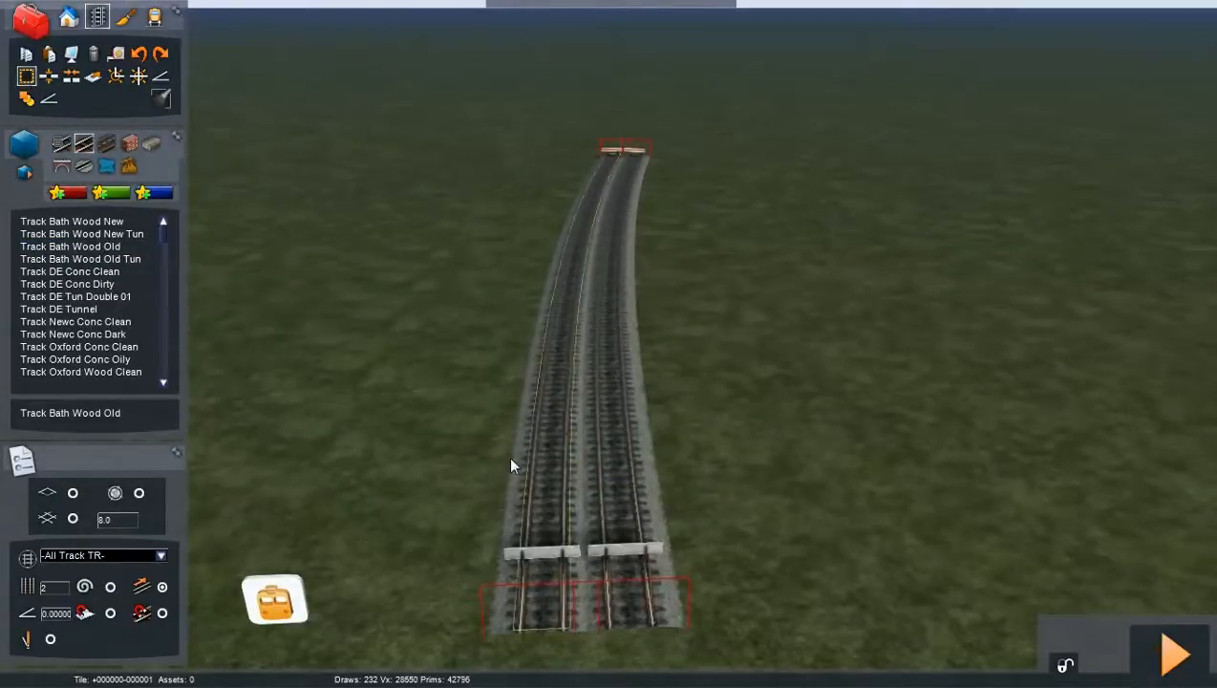
key(Up)
right_drag(511, 462, 500, 429)
key(Down)
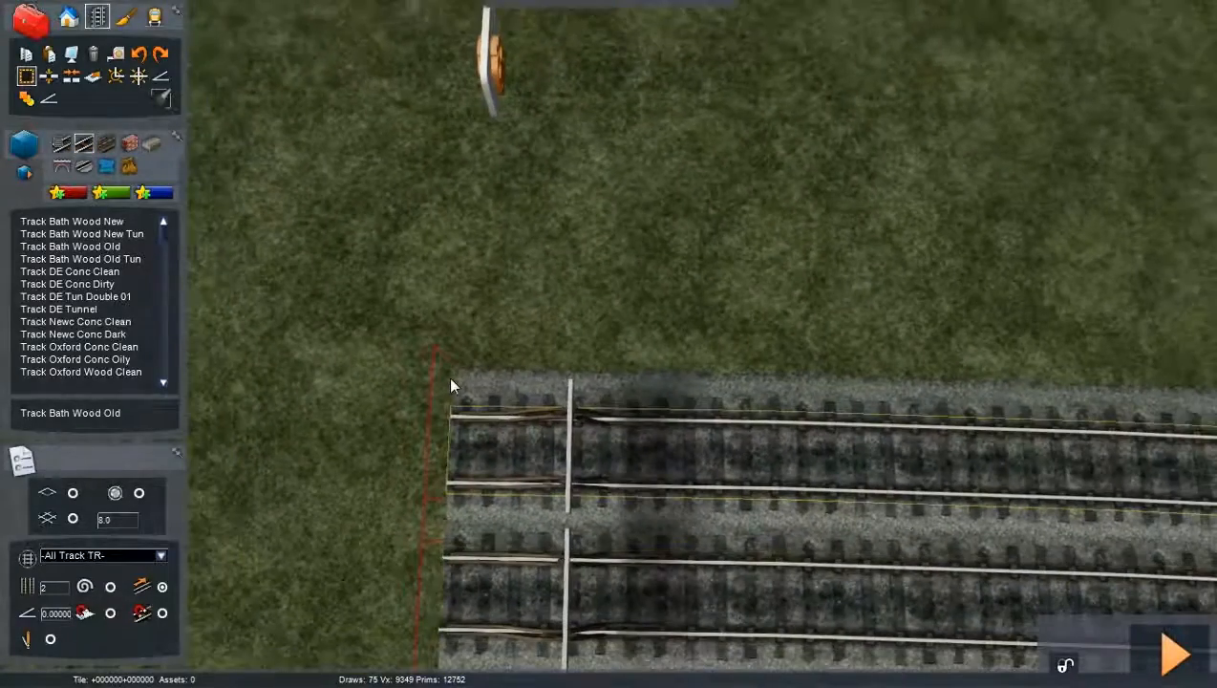
shift+drag(450, 377, 829, 396)
key(Down)
key(Right)
key(Right)
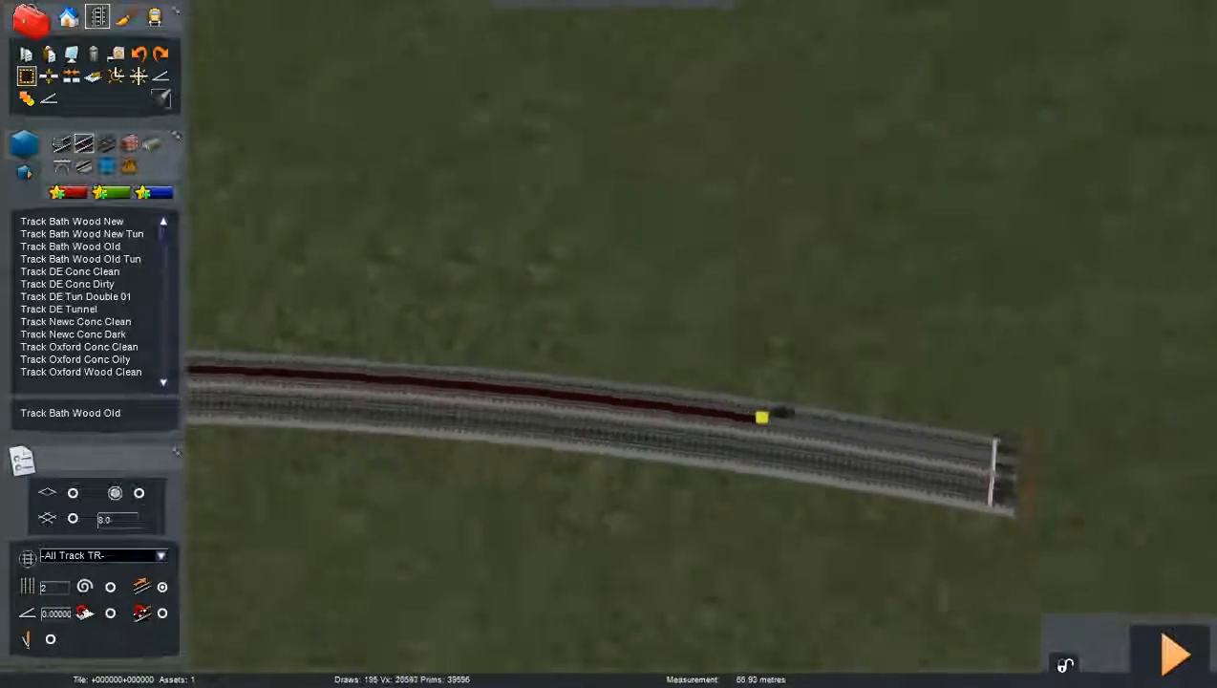
right_drag(829, 396, 827, 406)
key(Up)
shift+drag(827, 406, 650, 275)
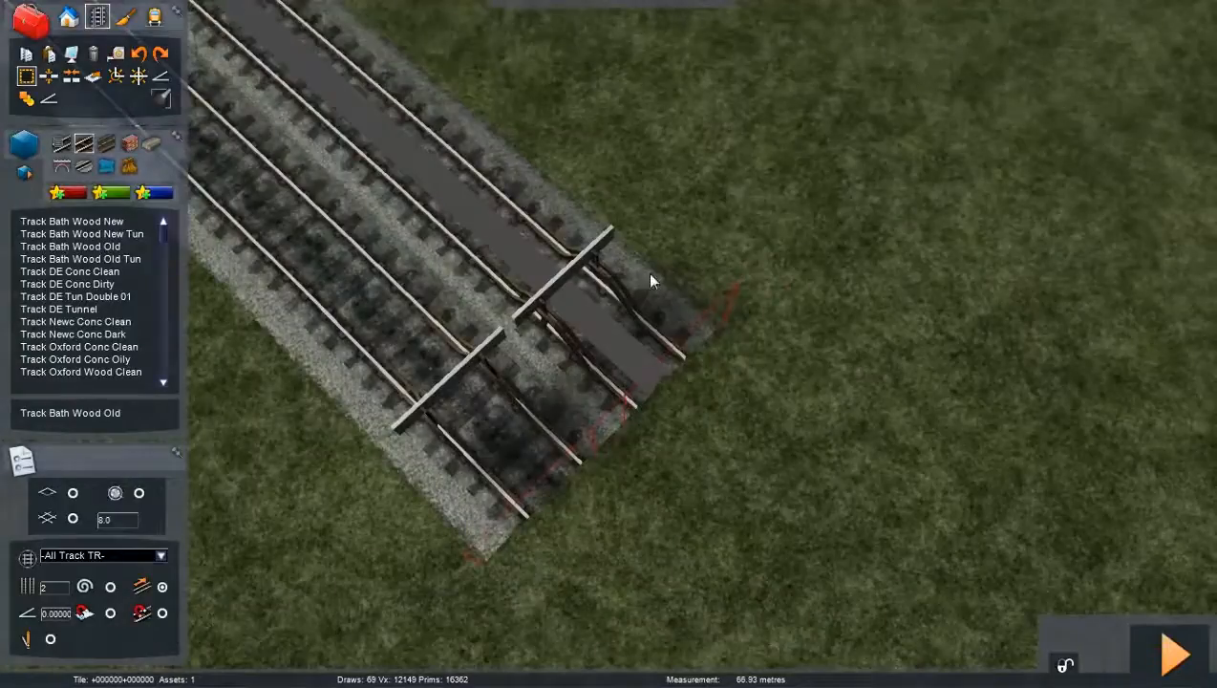
right_drag(649, 275, 654, 382)
key(Down)
shift+drag(654, 396, 630, 535)
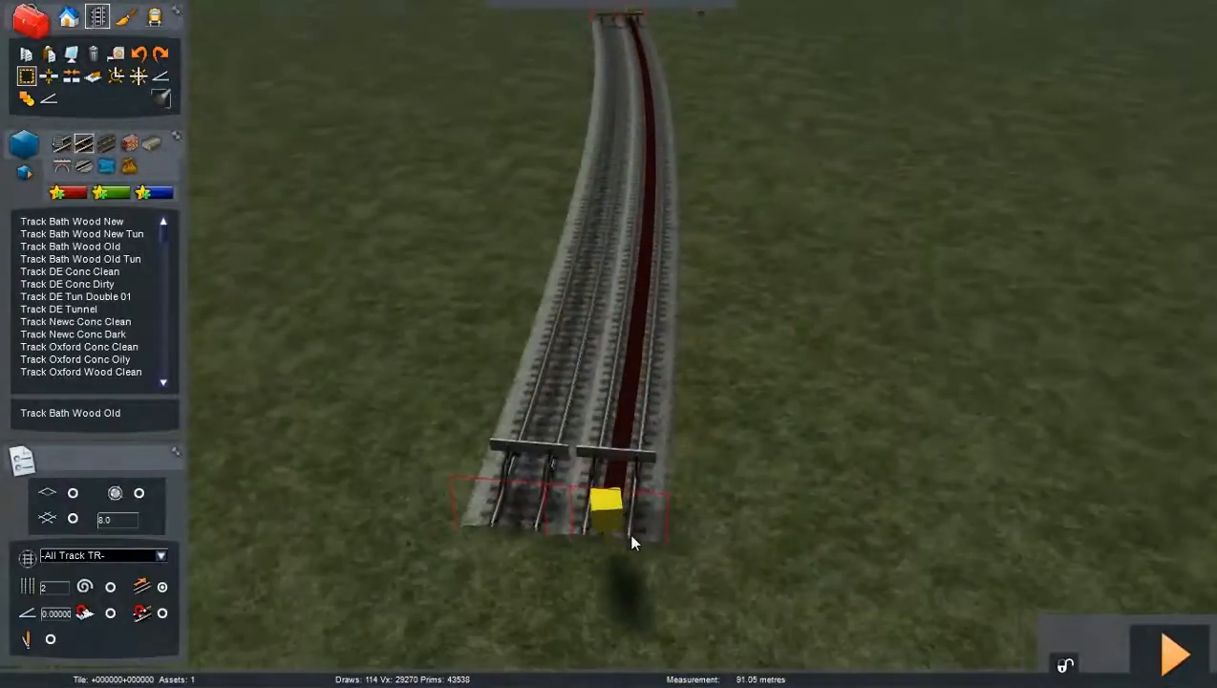
key(Down)
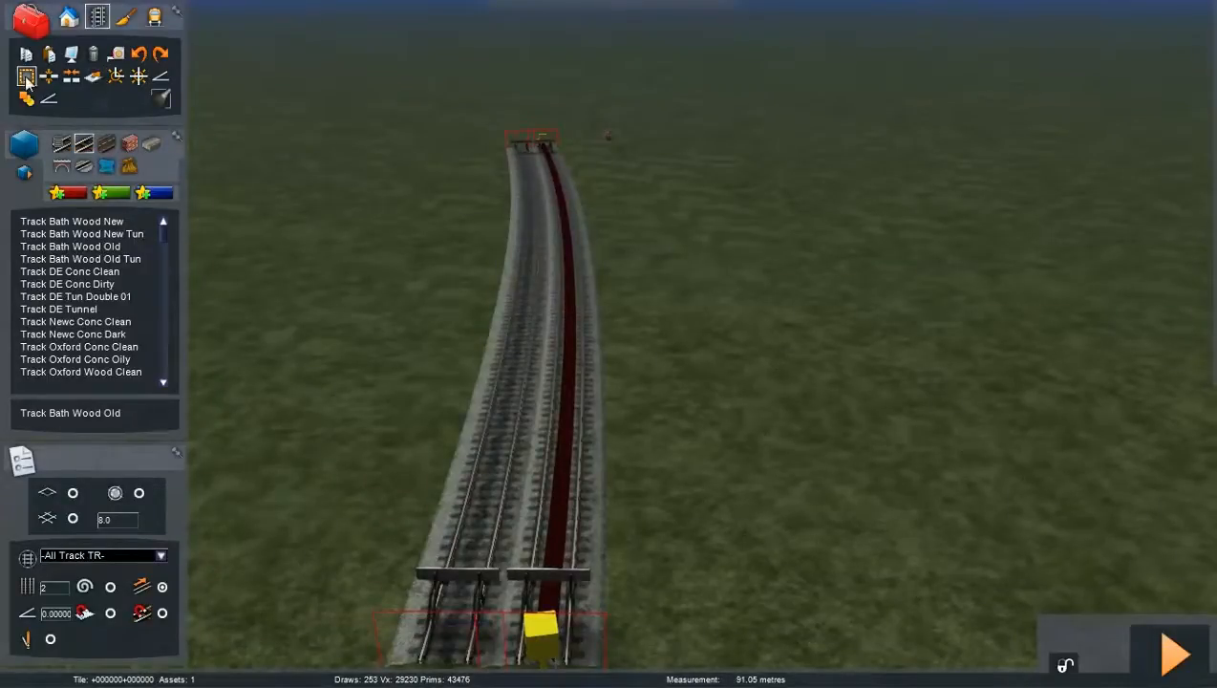
- Create offset guides along both sides of the selected track section with an offset of 5.0
click(91, 78)
key(Down)
mouse_move(359, 237)
right_down()
mouse_move(359, 160)
mouse_move(359, 215)
mouse_move(374, 225)
mouse_move(359, 219)
right_up()
key(Up)
key(Down)
key(Up)
key(Down)
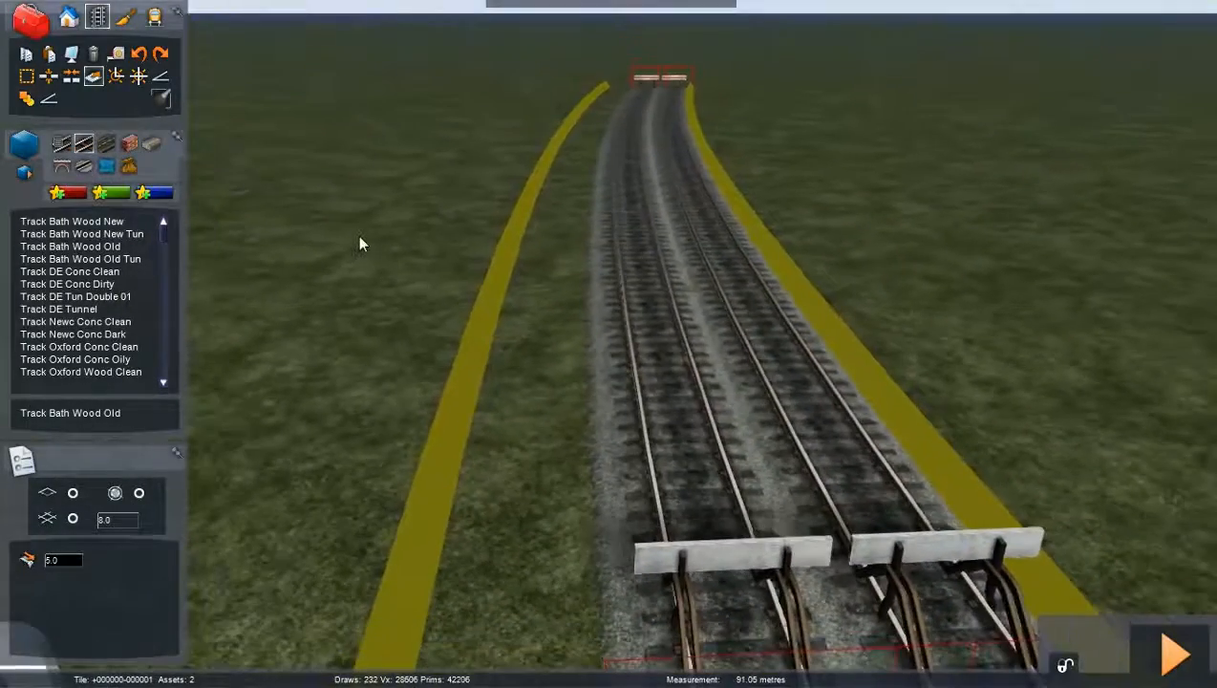
key(Down)
key(Up)
mouse_move(405, 305)
right_down()
mouse_move(405, 351)
mouse_move(389, 301)
right_up()
key(Up)
right_drag(534, 403, 557, 378)
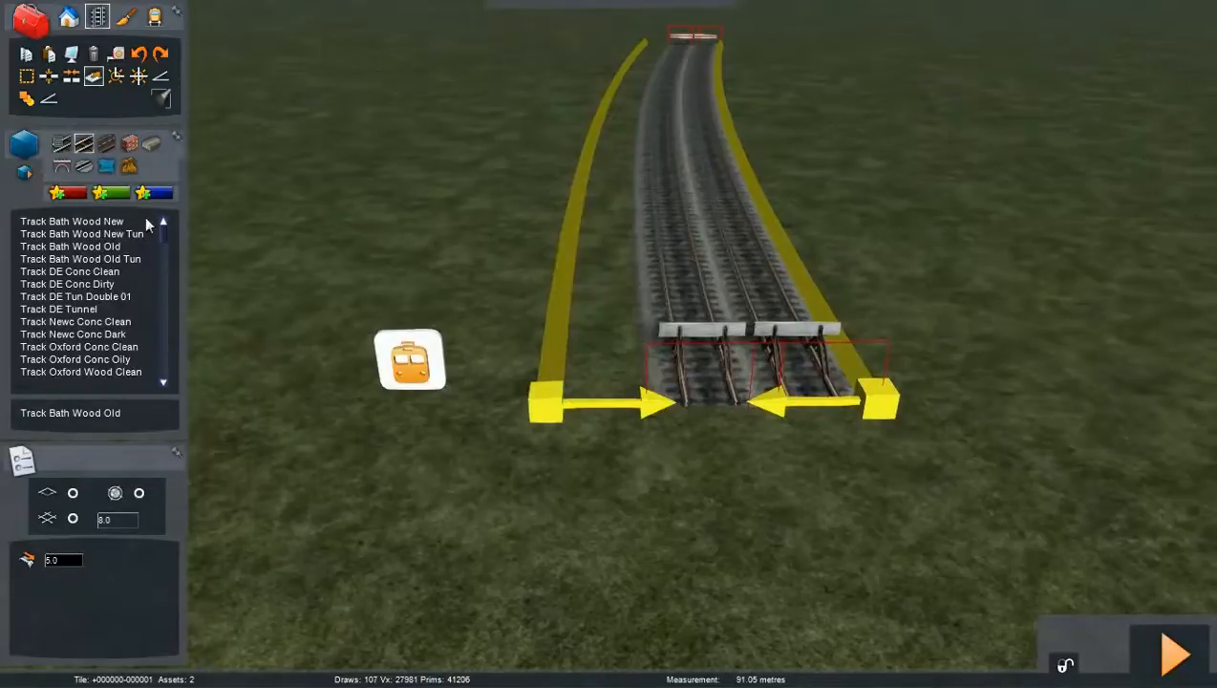
- Reverse the guide nearest the train marker so it points away from the track, and lay Platform UK01 5m L along it
click(150, 145)
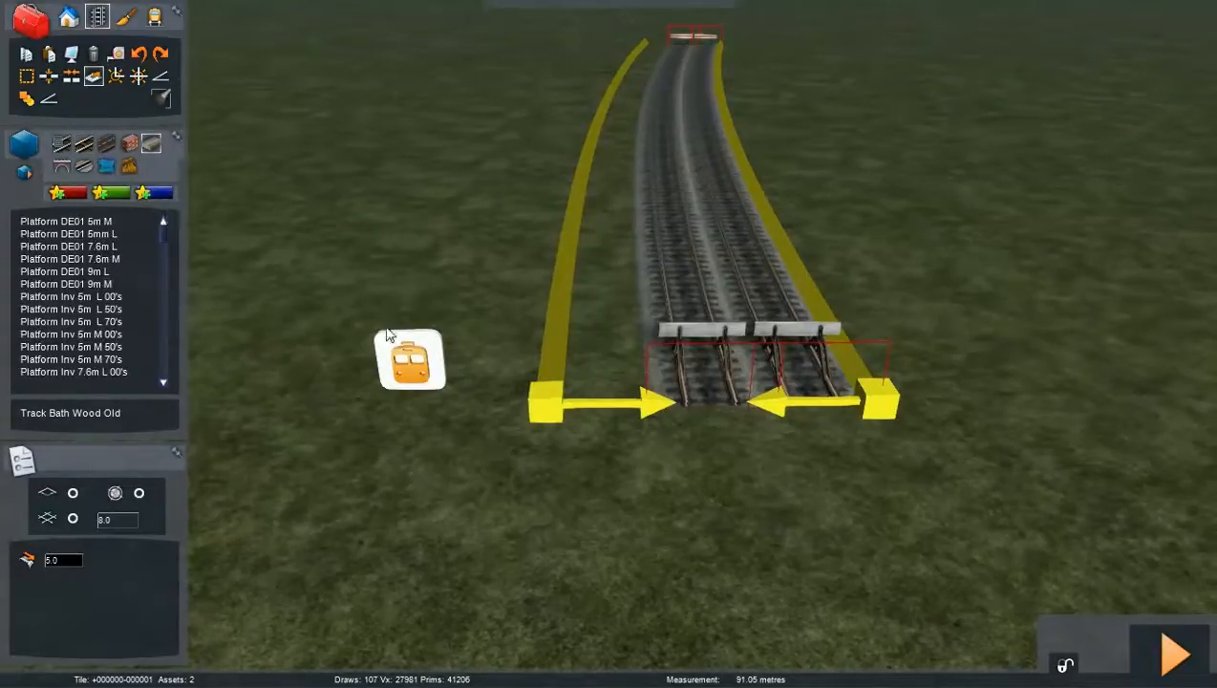
click(549, 405)
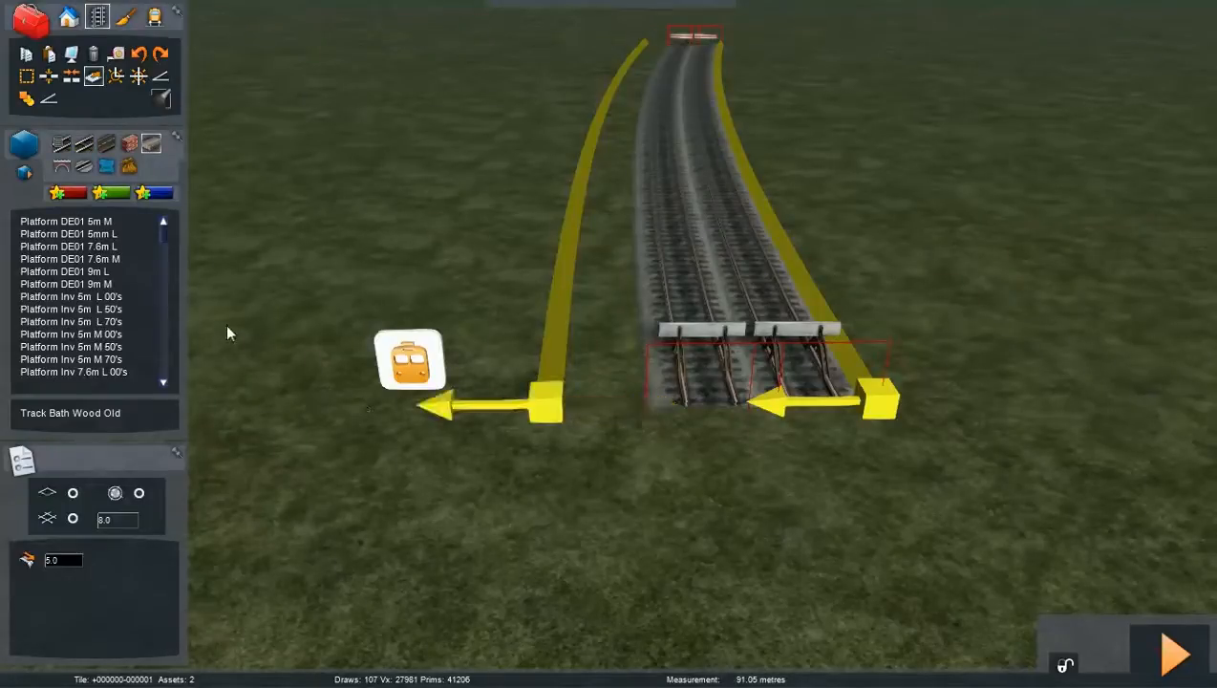
drag(164, 246, 177, 383)
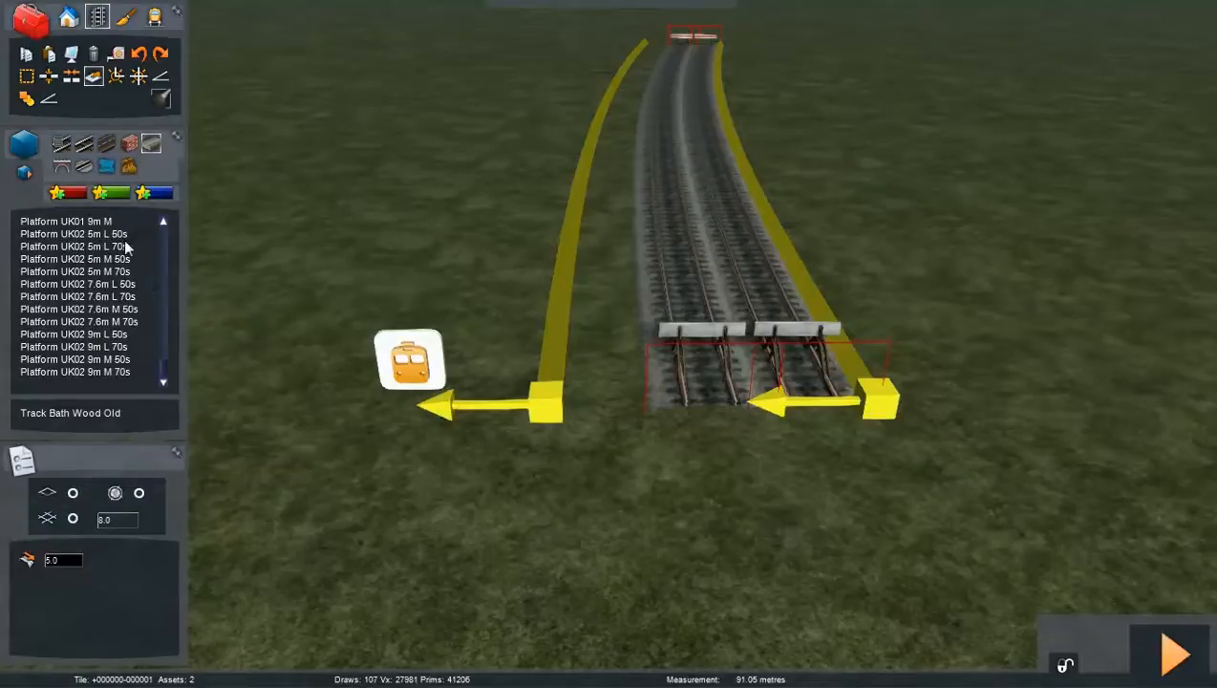
scroll(147, 285, up, 4)
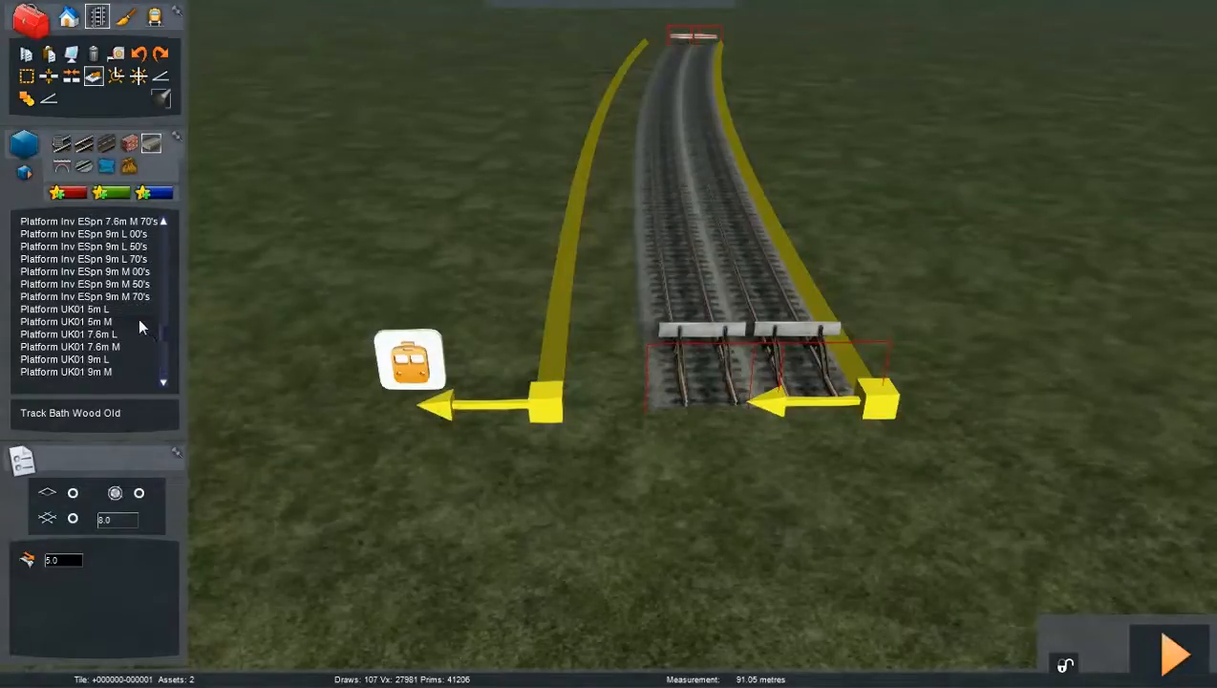
scroll(136, 323, down, 3)
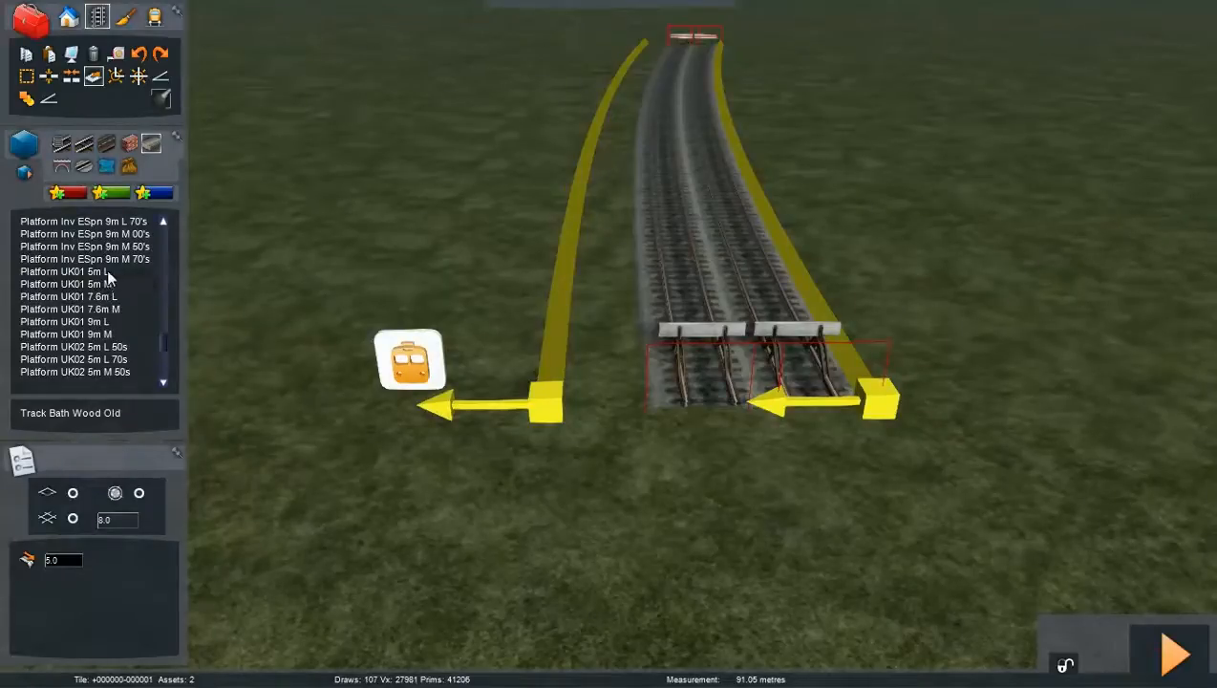
click(540, 397)
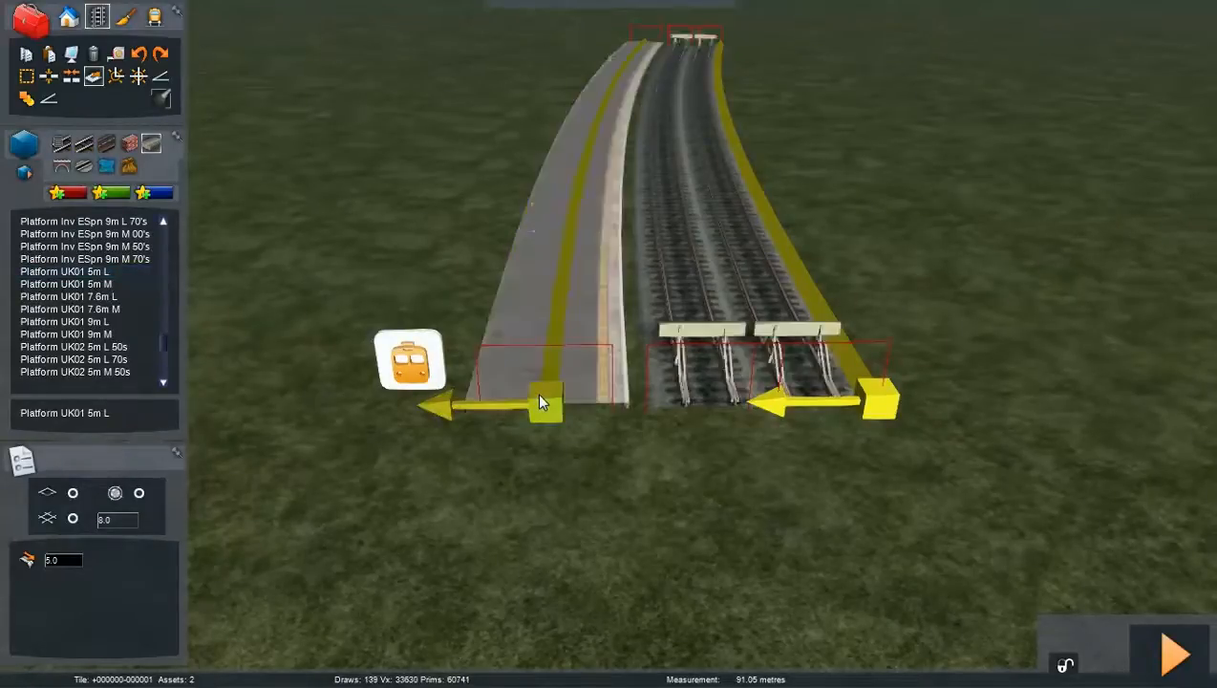
right_drag(539, 397, 540, 330)
key(Up)
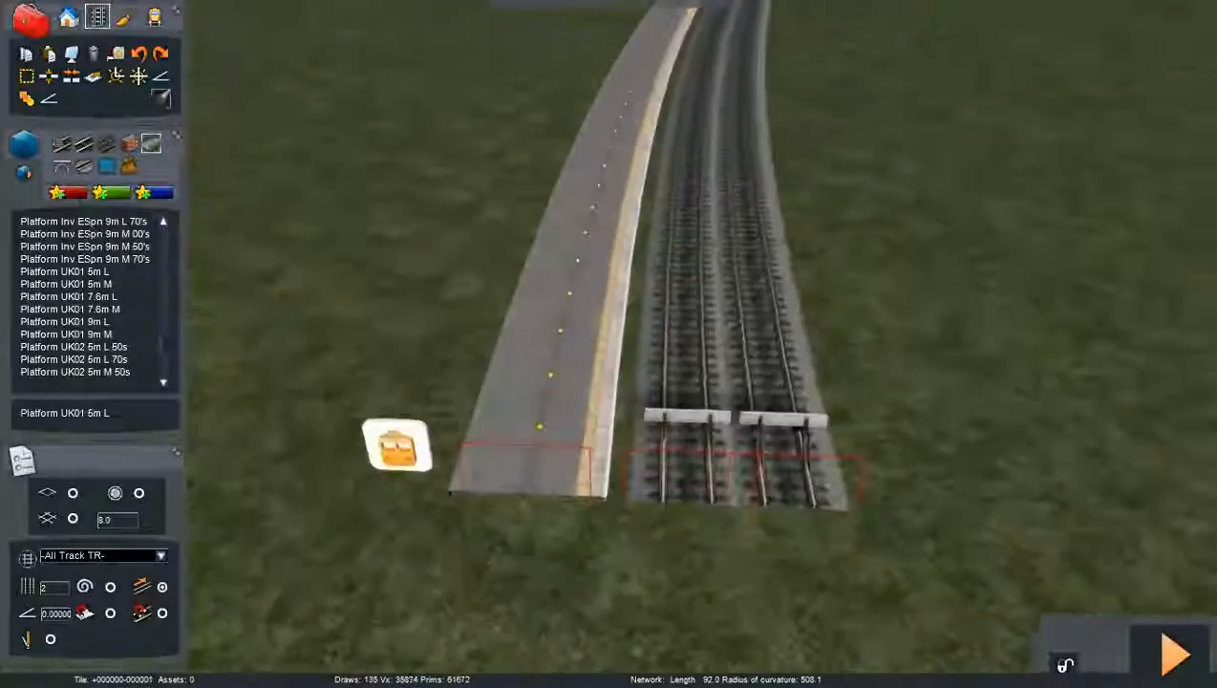
- Select the whole platform and shift it sideways until its edge sits close beside the adjacent track
click(638, 120)
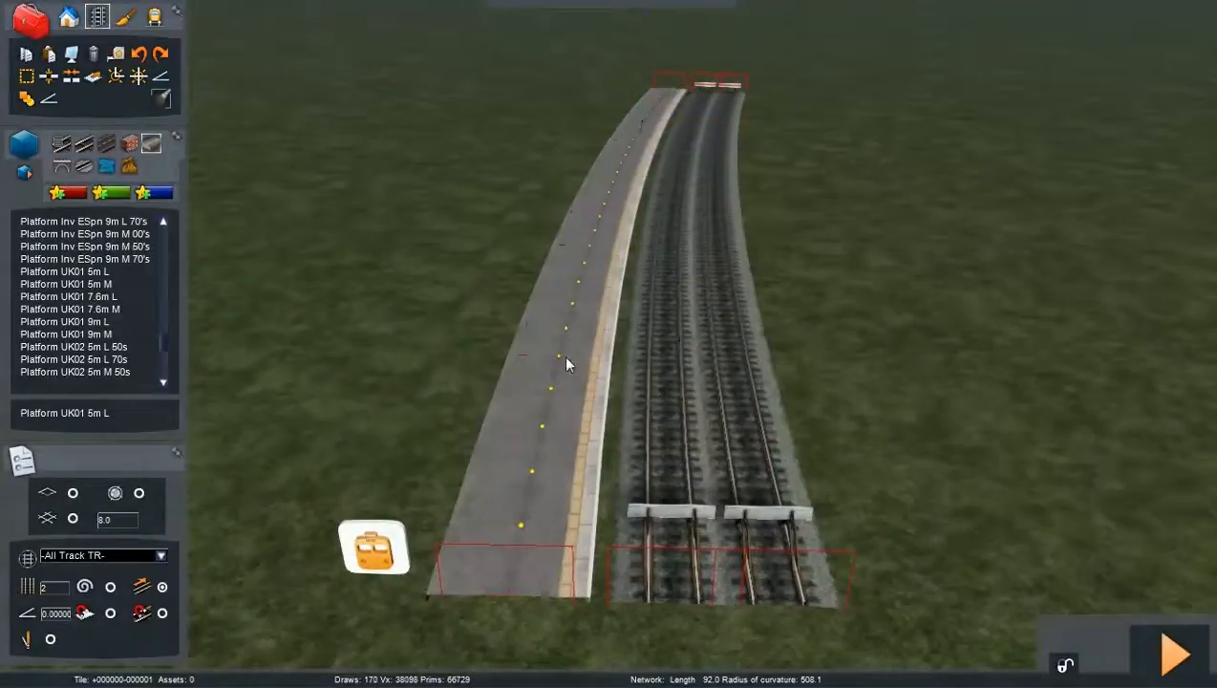
double_click(531, 436)
drag(718, 121, 747, 124)
key(Up)
right_drag(659, 237, 660, 191)
scroll(720, 62, down, 1)
scroll(667, 208, down, 3)
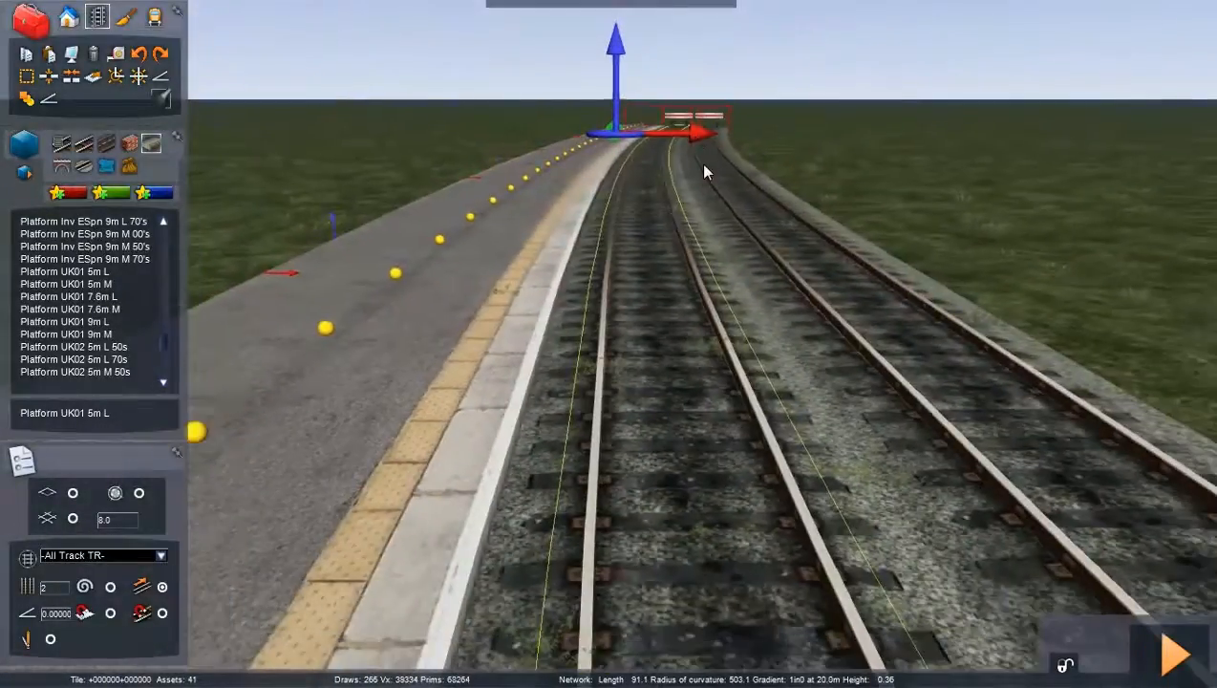
- Nudge the whole platform slightly sideways so its edge sits closer to the adjacent track
scroll(626, 363, down, 1)
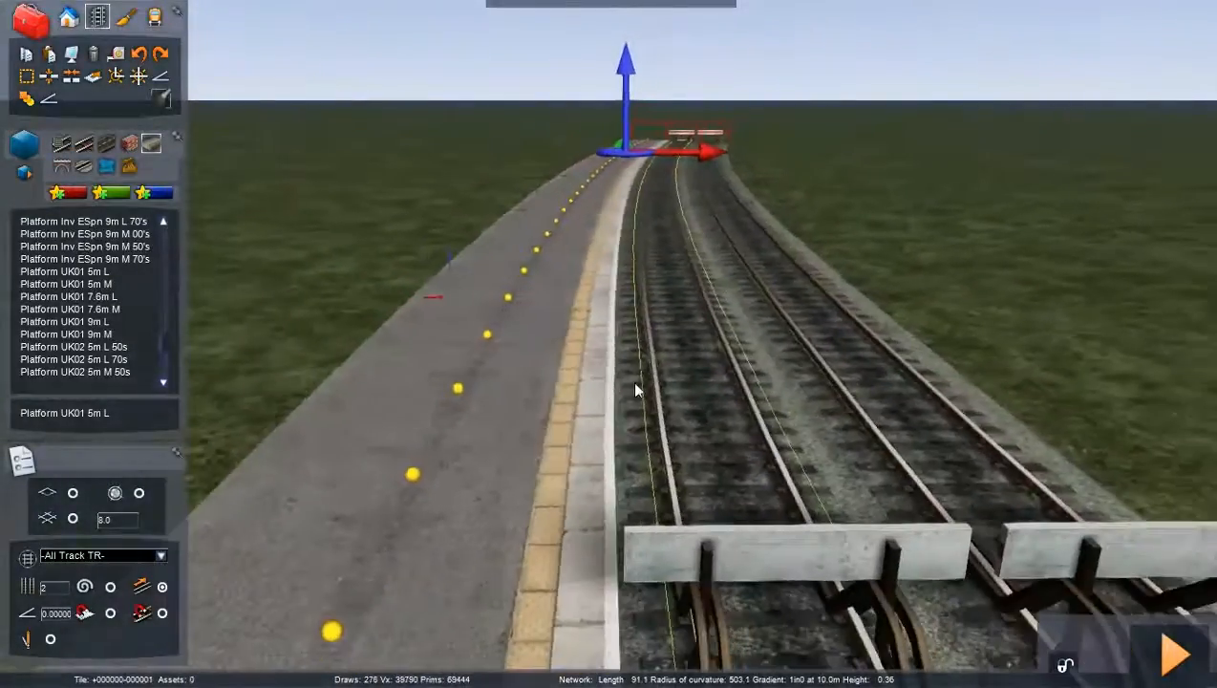
double_click(709, 152)
double_click(711, 153)
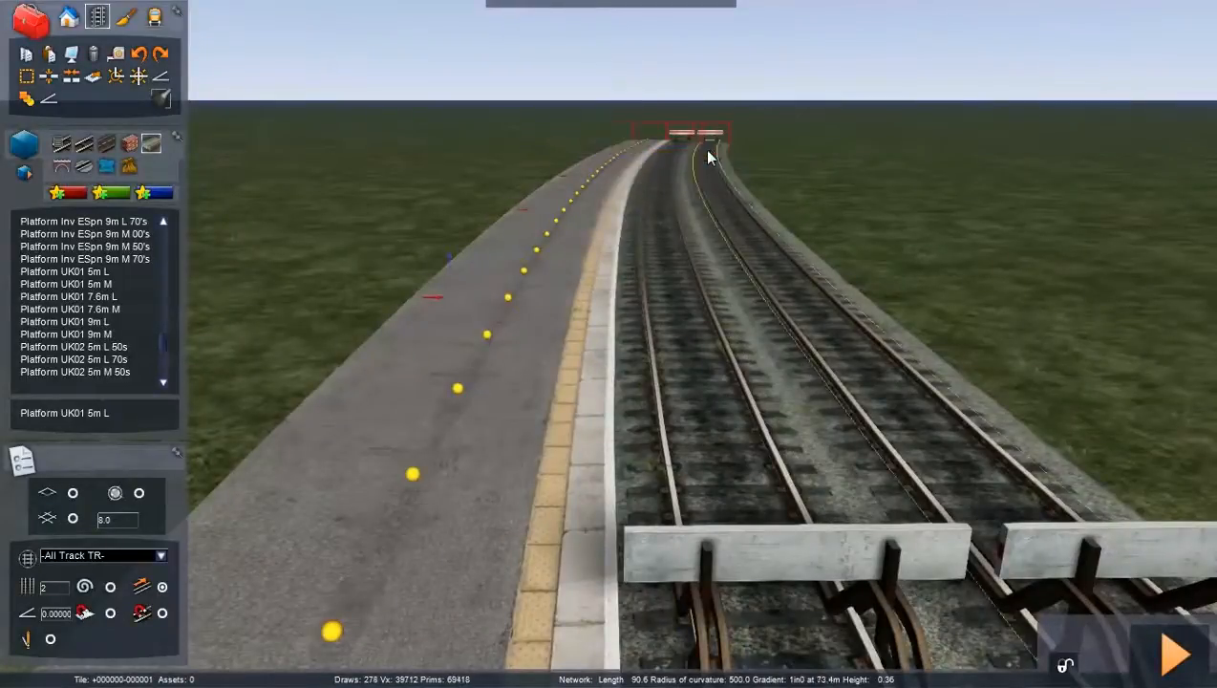
drag(710, 151, 718, 151)
drag(716, 151, 713, 152)
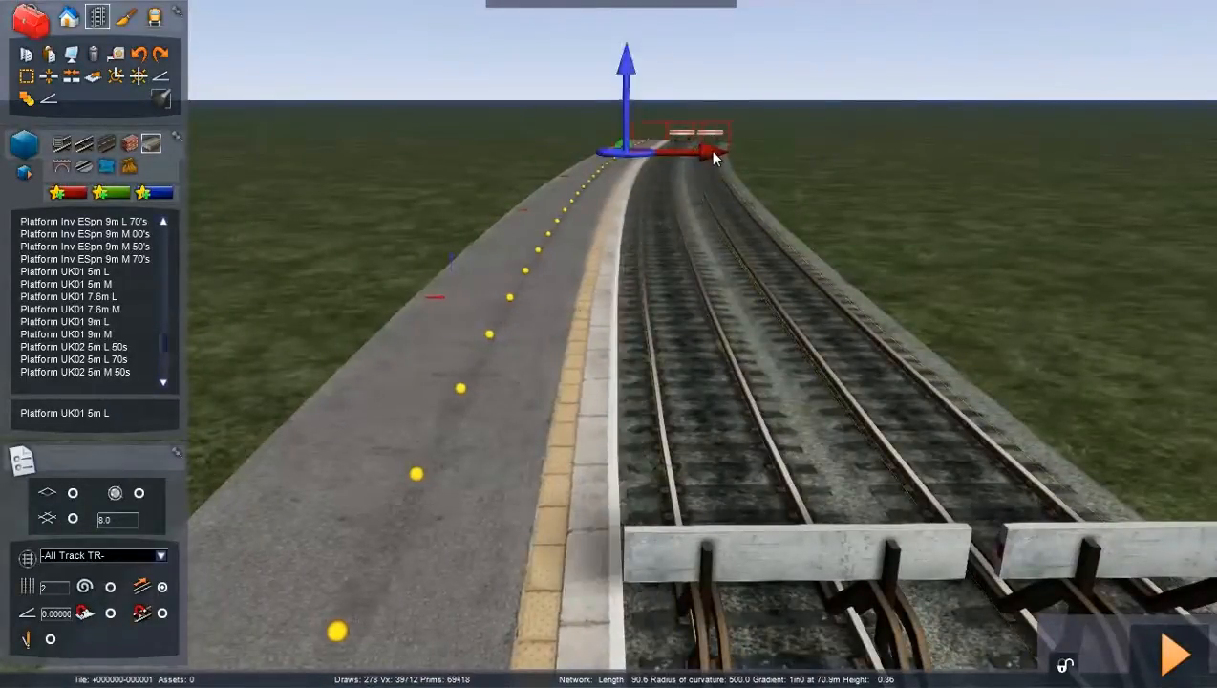
- Activate gradient editing and add a height point on the platform a short distance in from one end
right_drag(676, 268, 676, 229)
scroll(676, 268, down, 2)
key(Down)
click(162, 96)
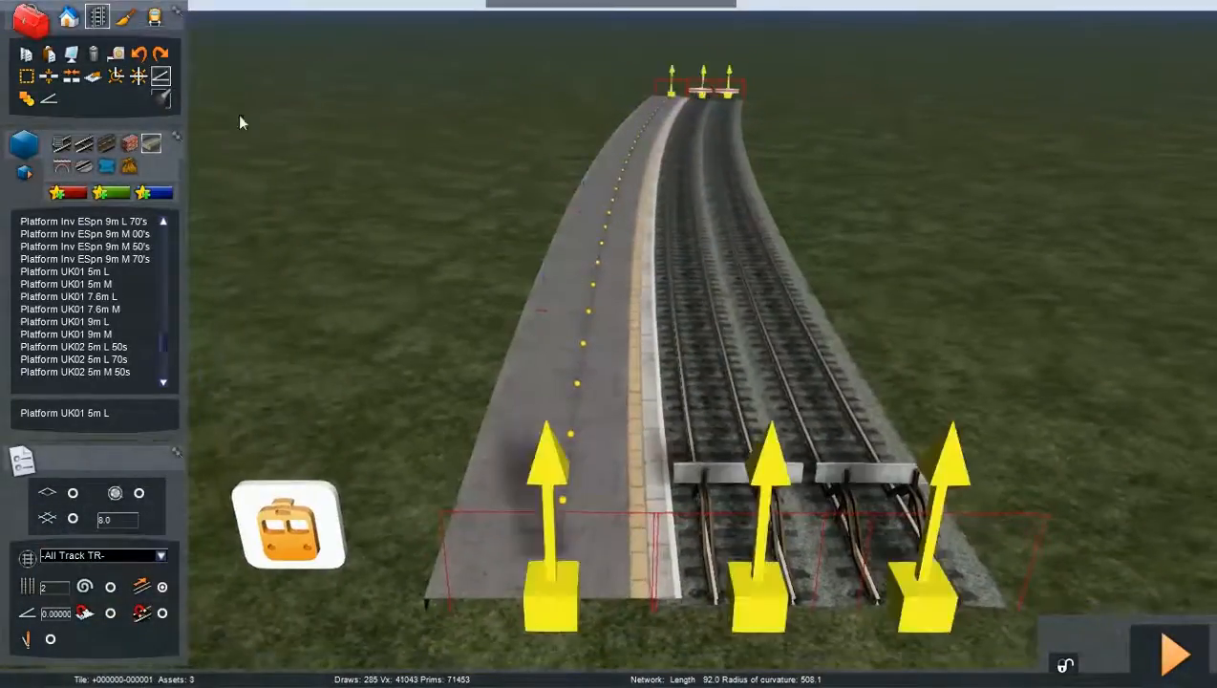
key(Up)
right_drag(611, 309, 802, 368)
key(Down)
key(Up)
key(Right)
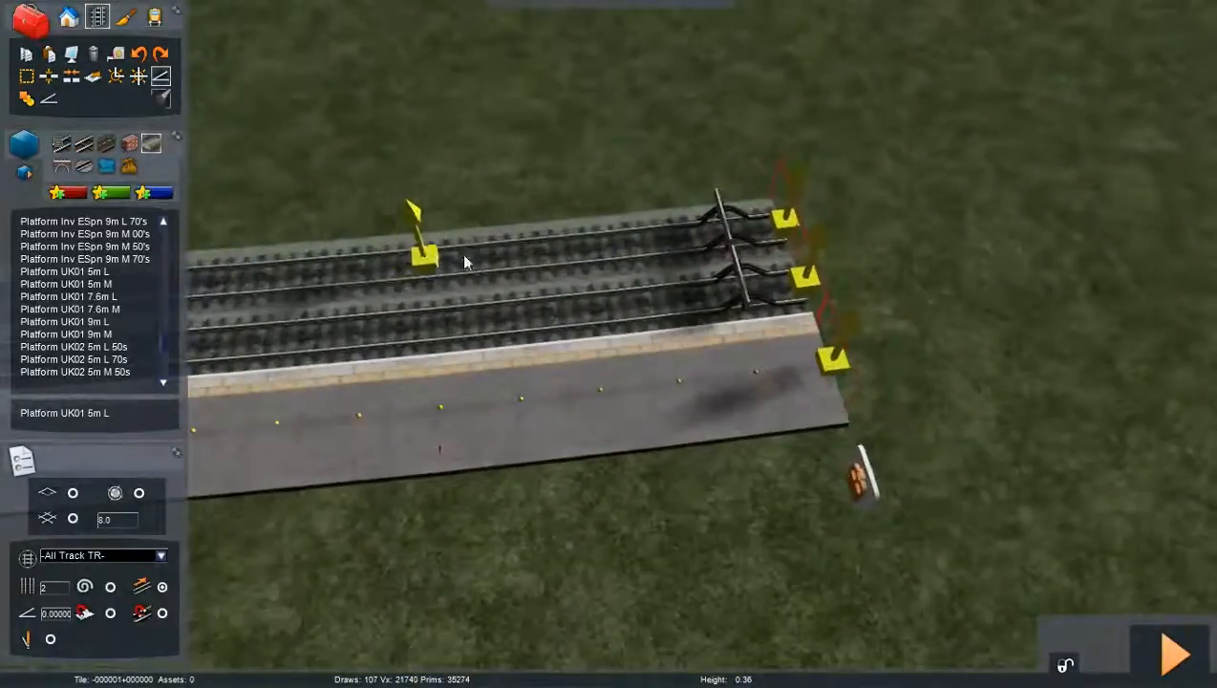
click(547, 410)
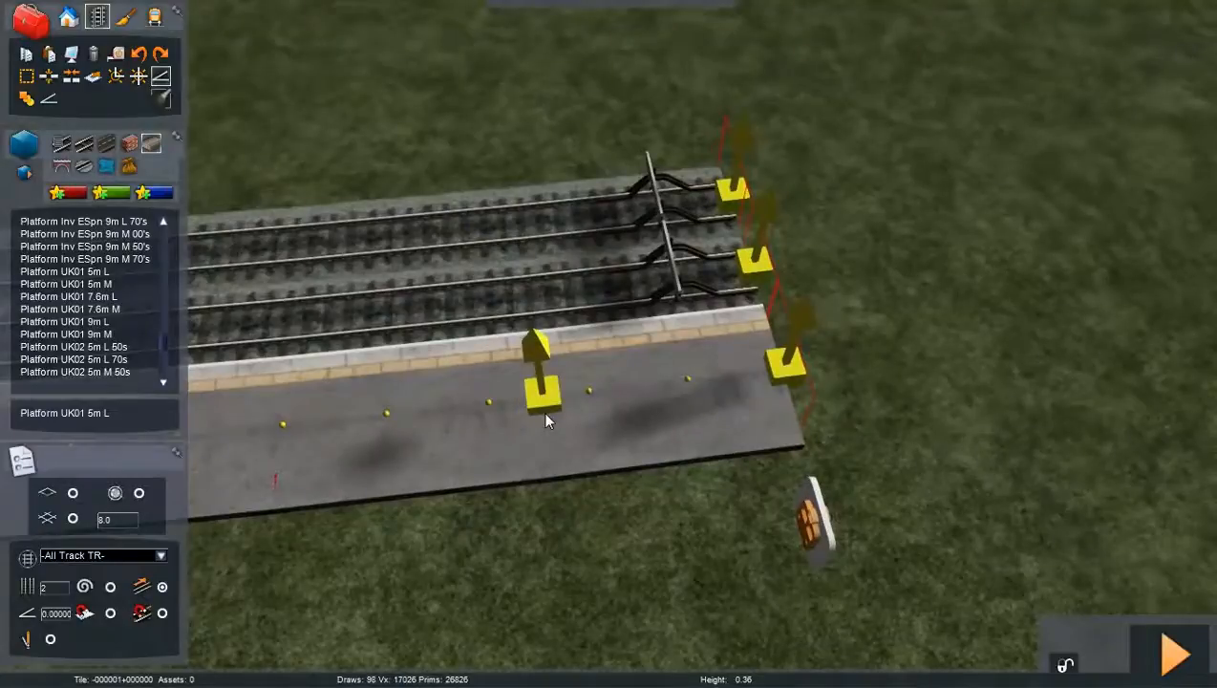
click(544, 413)
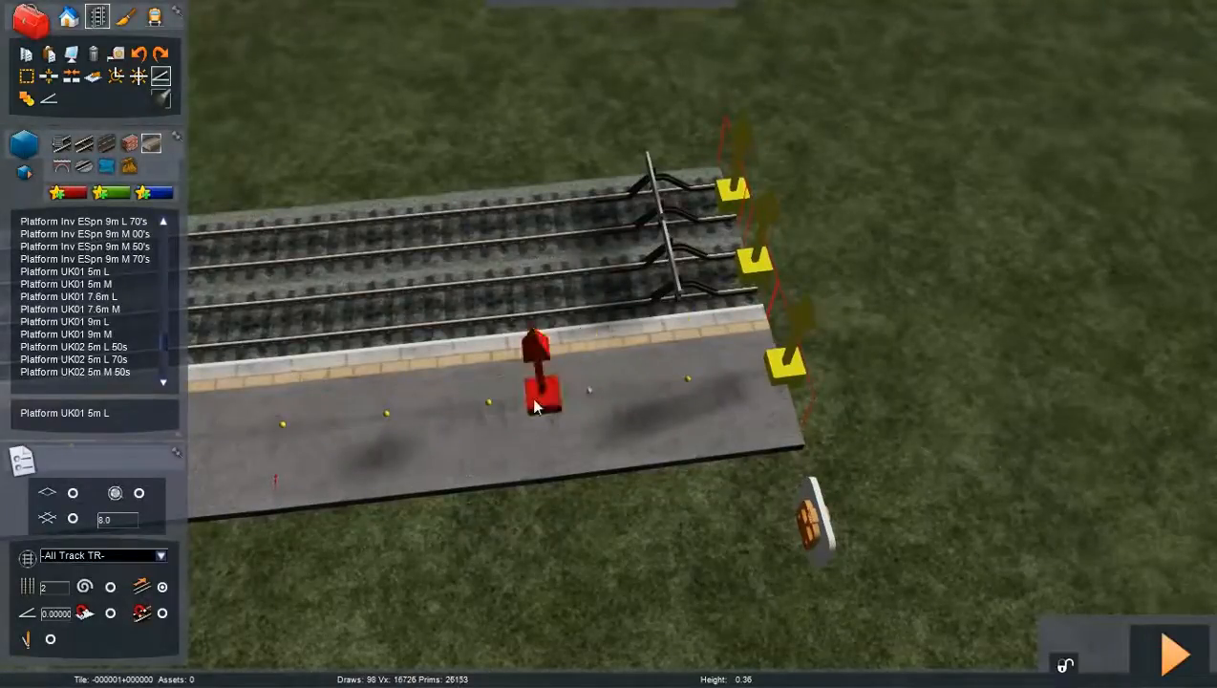
- Add a second height point on the platform a short distance in from the opposite end
right_drag(670, 395, 582, 420)
key(Up)
key(Down)
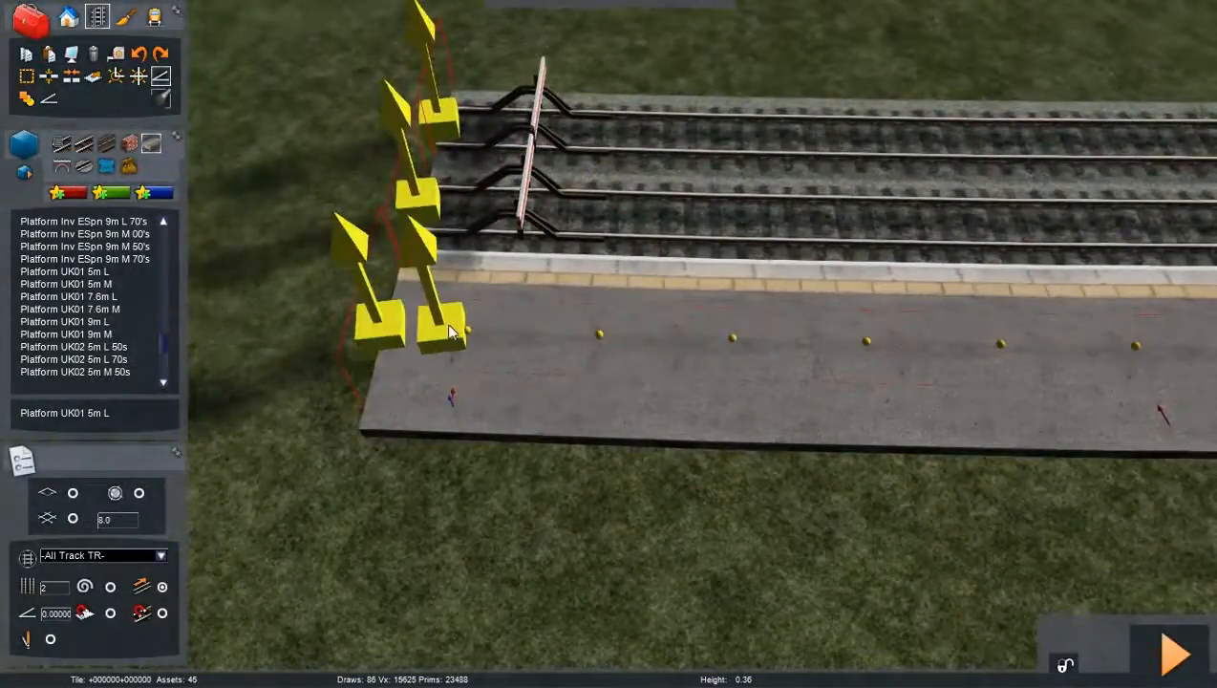
click(733, 334)
- Lower the outermost height handle at each end of the platform to form ramps running into the ground
key(Left)
right_drag(732, 334, 573, 373)
key(Up)
drag(681, 225, 681, 275)
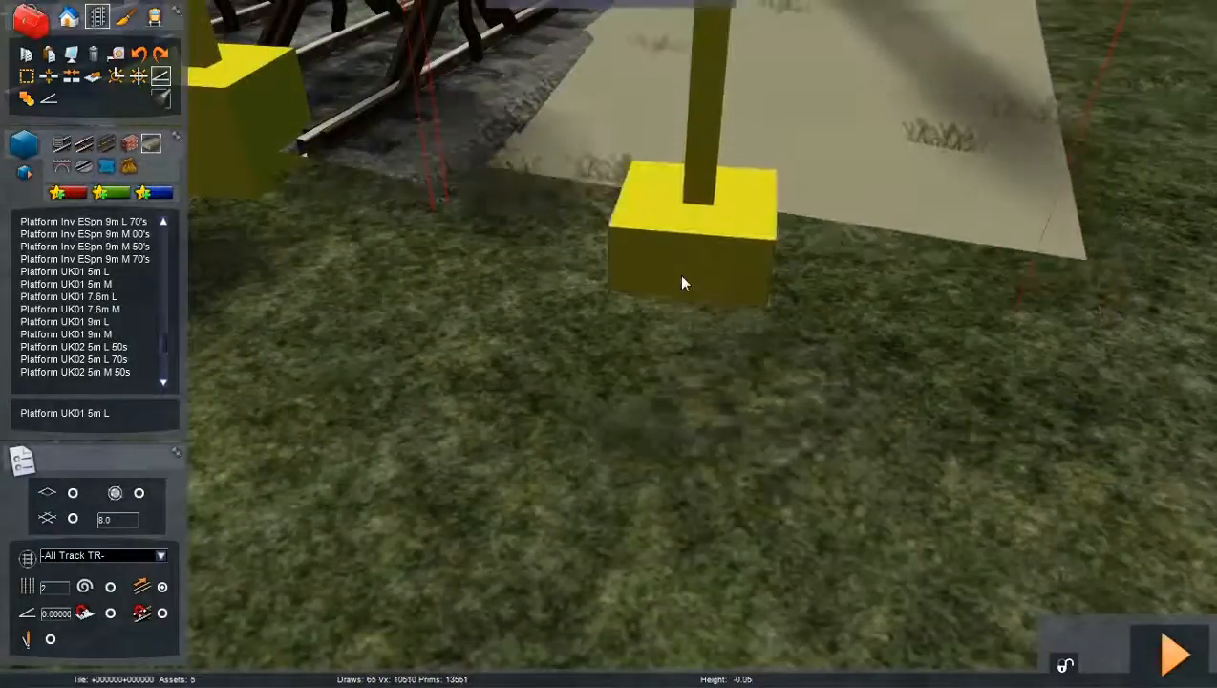
key(Up)
right_drag(682, 275, 665, 336)
key(Up)
key(Down)
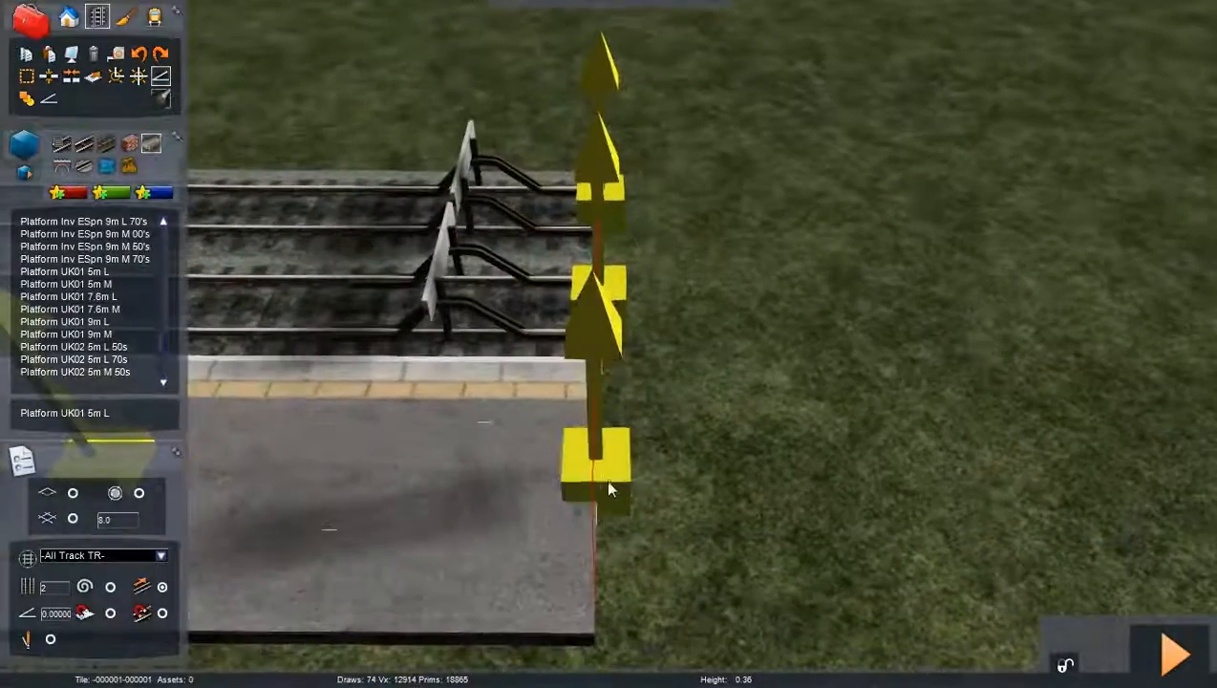
drag(608, 481, 618, 503)
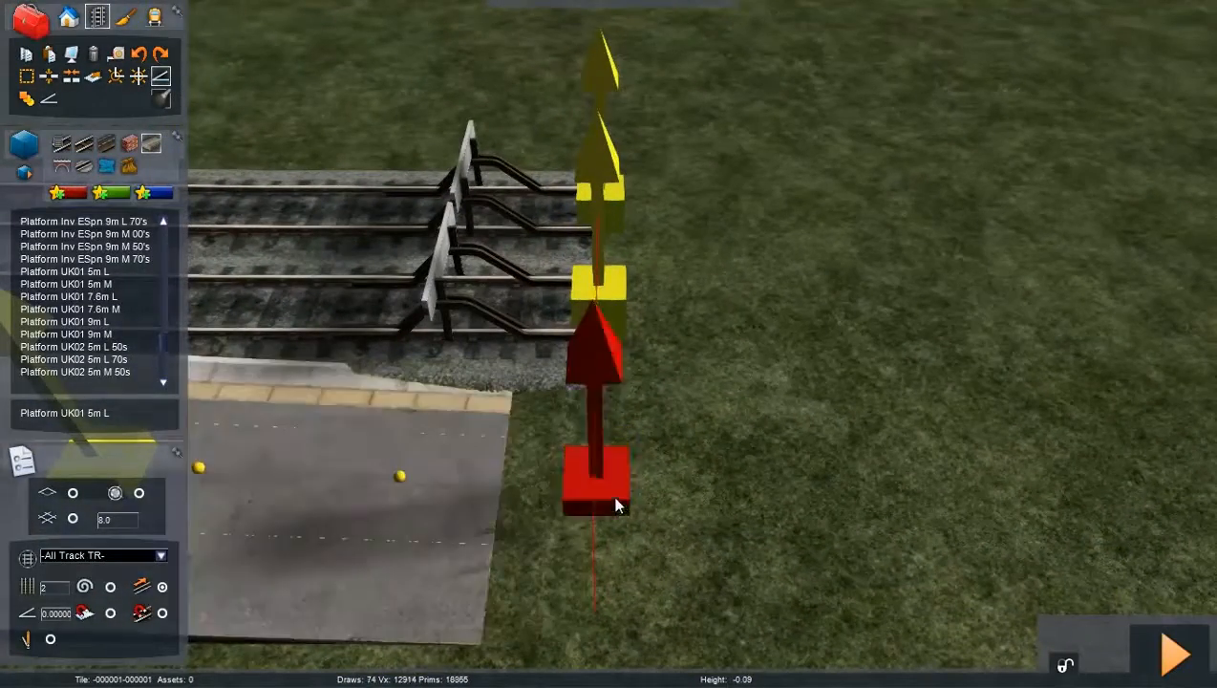
- Raise the inner height handle near each platform end to lift the section between the ramps, and leave gradient editing
key(Up)
right_drag(616, 502, 467, 389)
right_drag(659, 447, 629, 471)
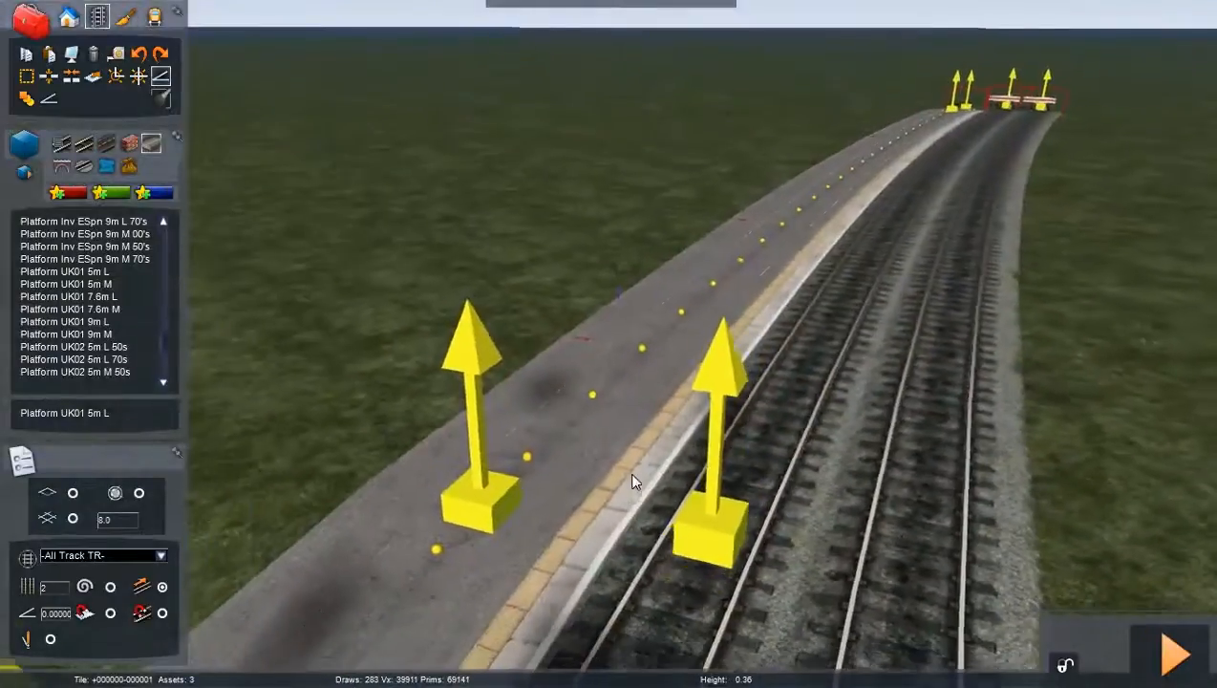
key(Down)
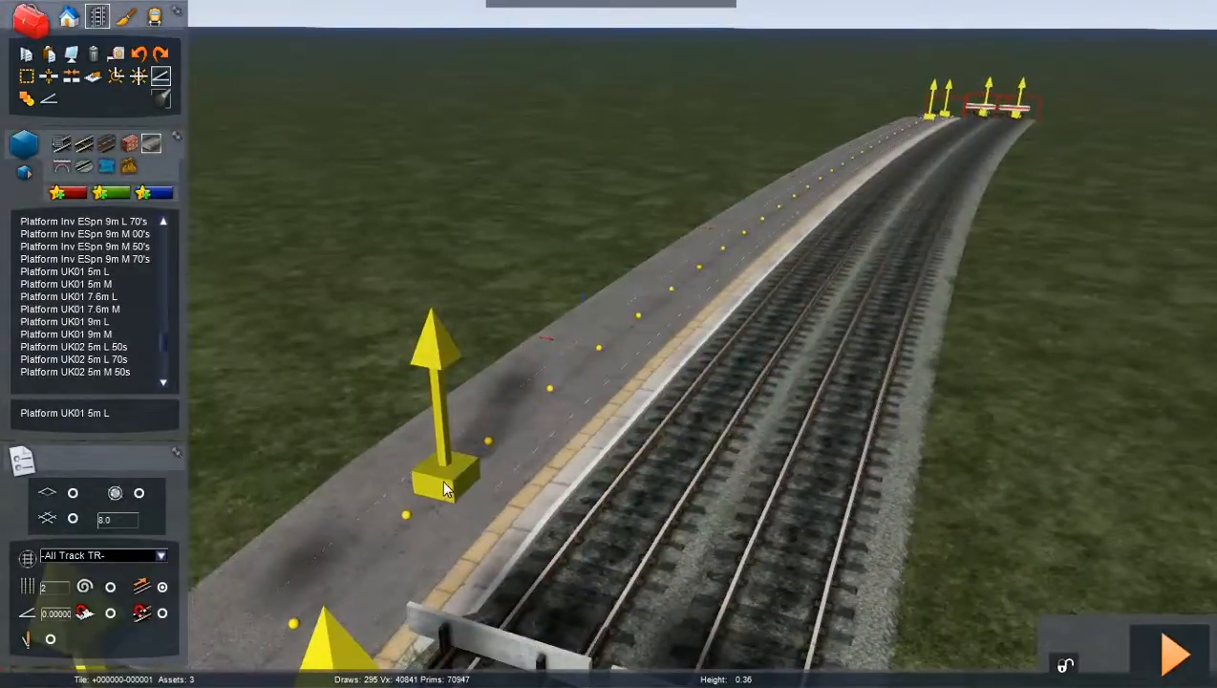
drag(445, 489, 481, 307)
key(Up)
right_drag(481, 307, 702, 357)
key(Down)
key(Up)
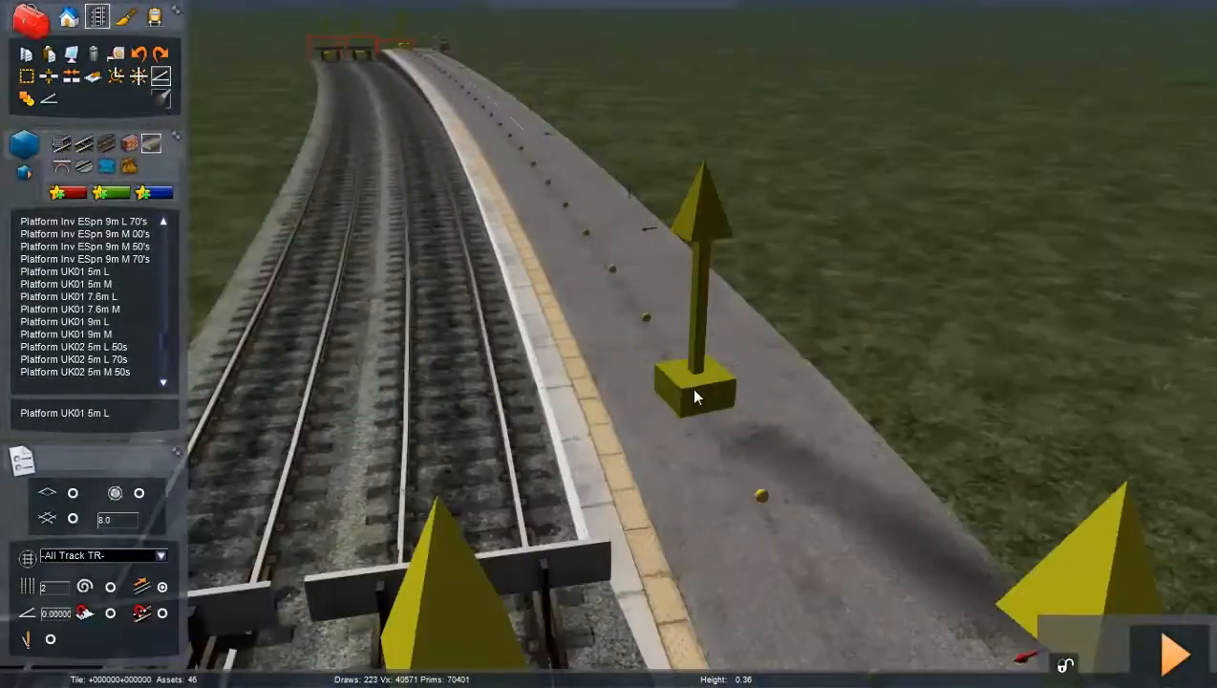
drag(694, 396, 829, 166)
right_click(564, 342)
key(Left)
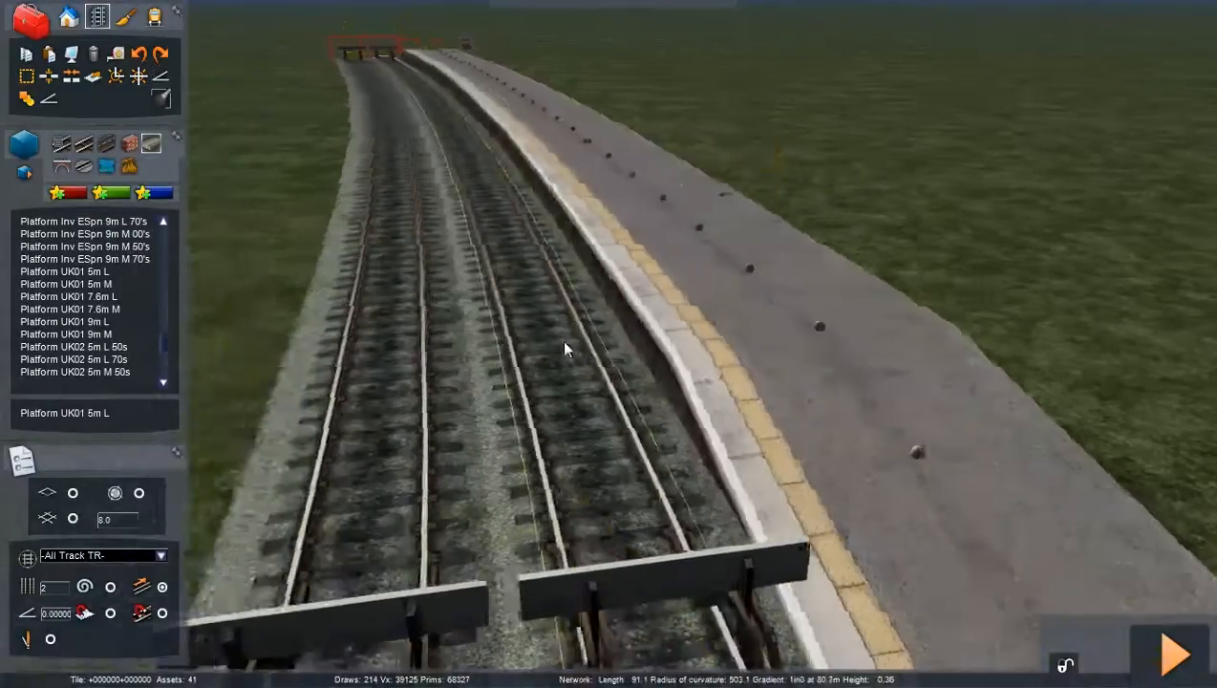
- Switch to scenario editing, saving the route changes and agreeing to lose the current game session
key(Up)
right_drag(592, 368, 559, 334)
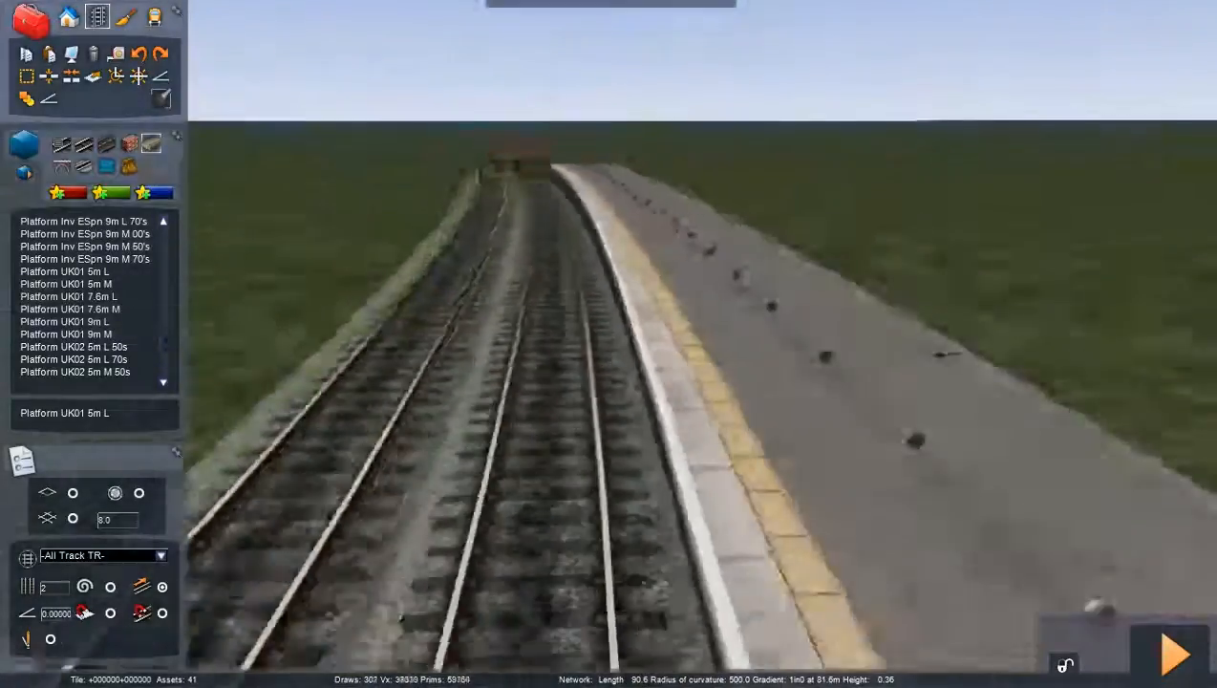
key(Down)
right_drag(420, 86, 394, 152)
click(153, 17)
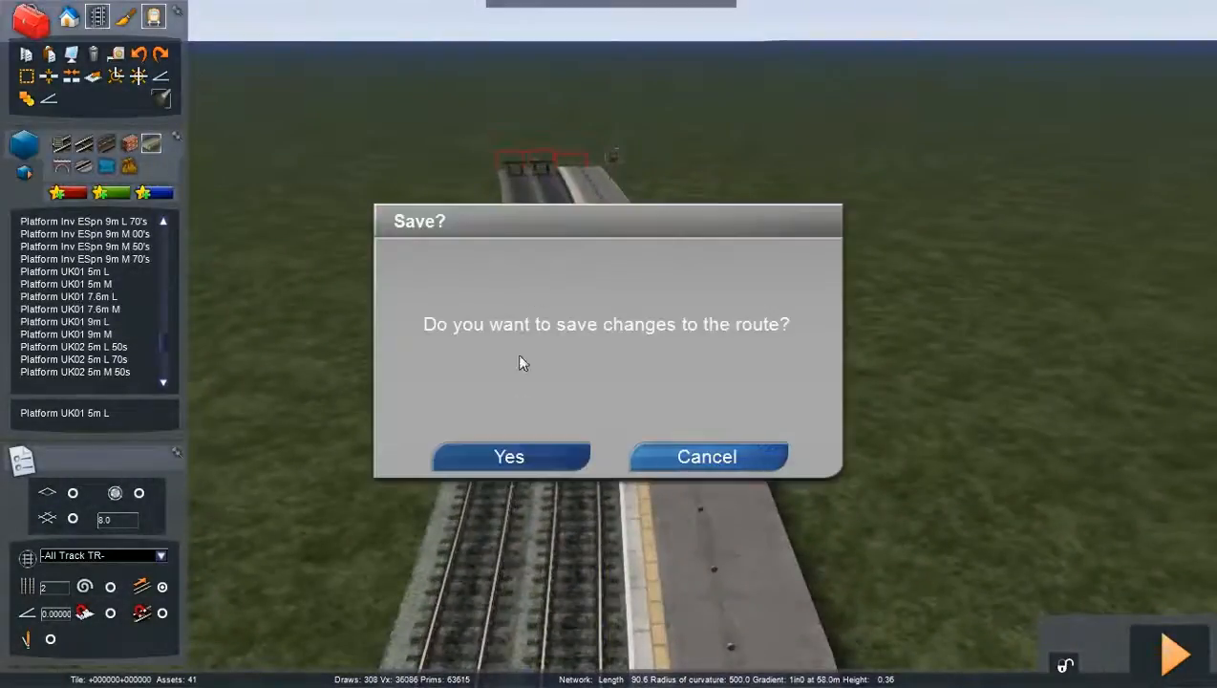
click(509, 454)
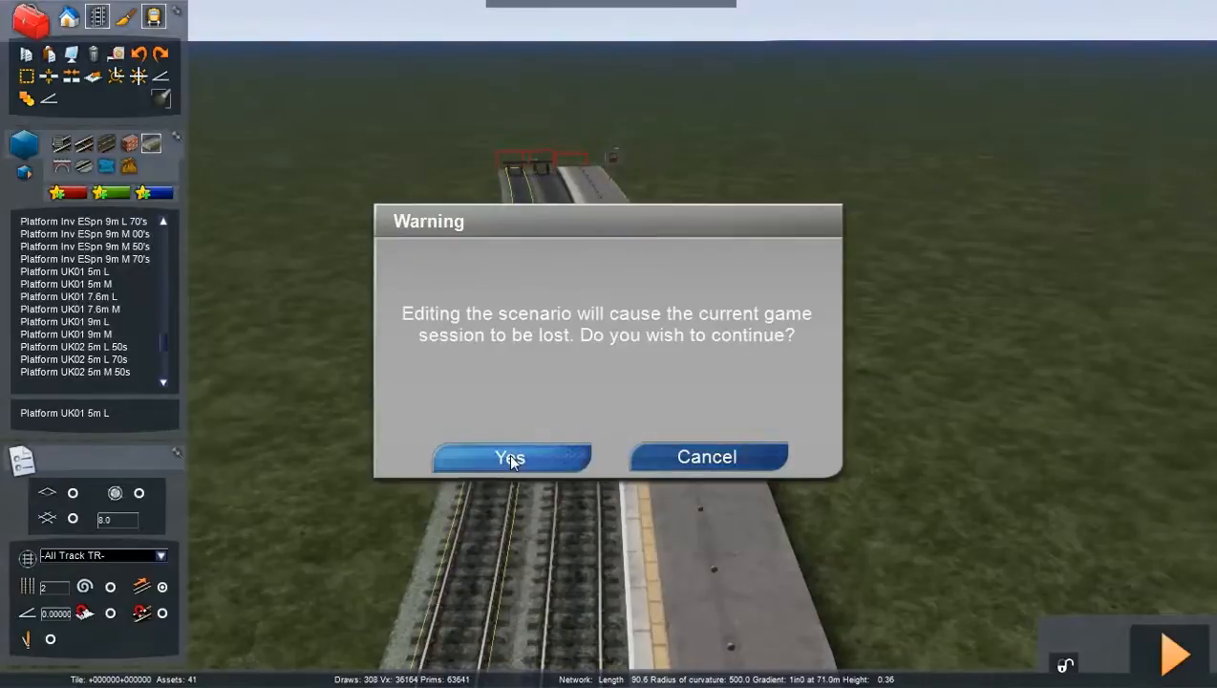
click(509, 456)
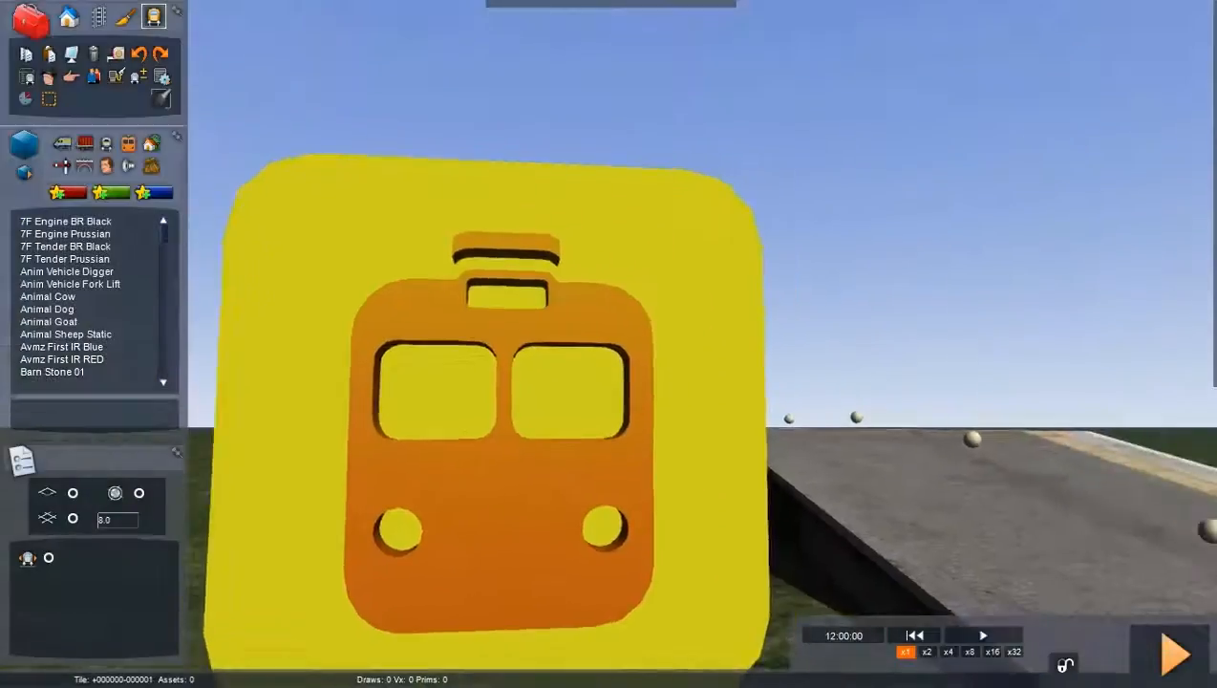
- Place a Mk1 First BR Blue coach on the track beside the platform and check its clearance from the edge
key(Right)
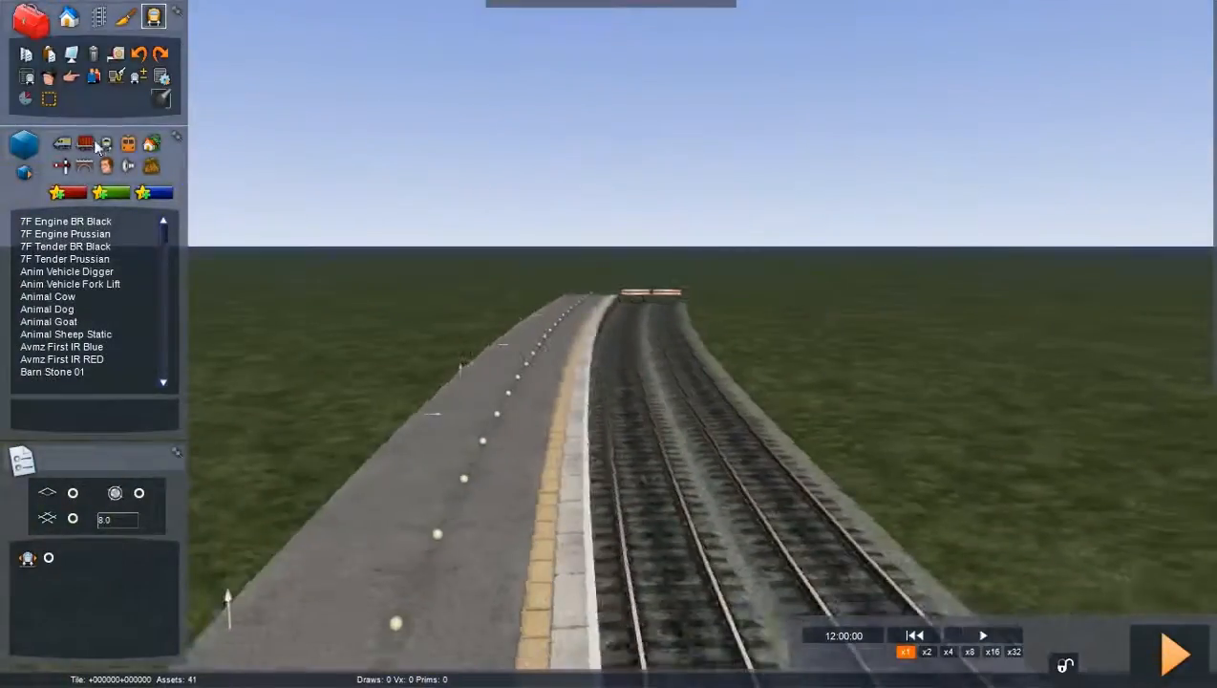
click(86, 143)
scroll(86, 220, down, 5)
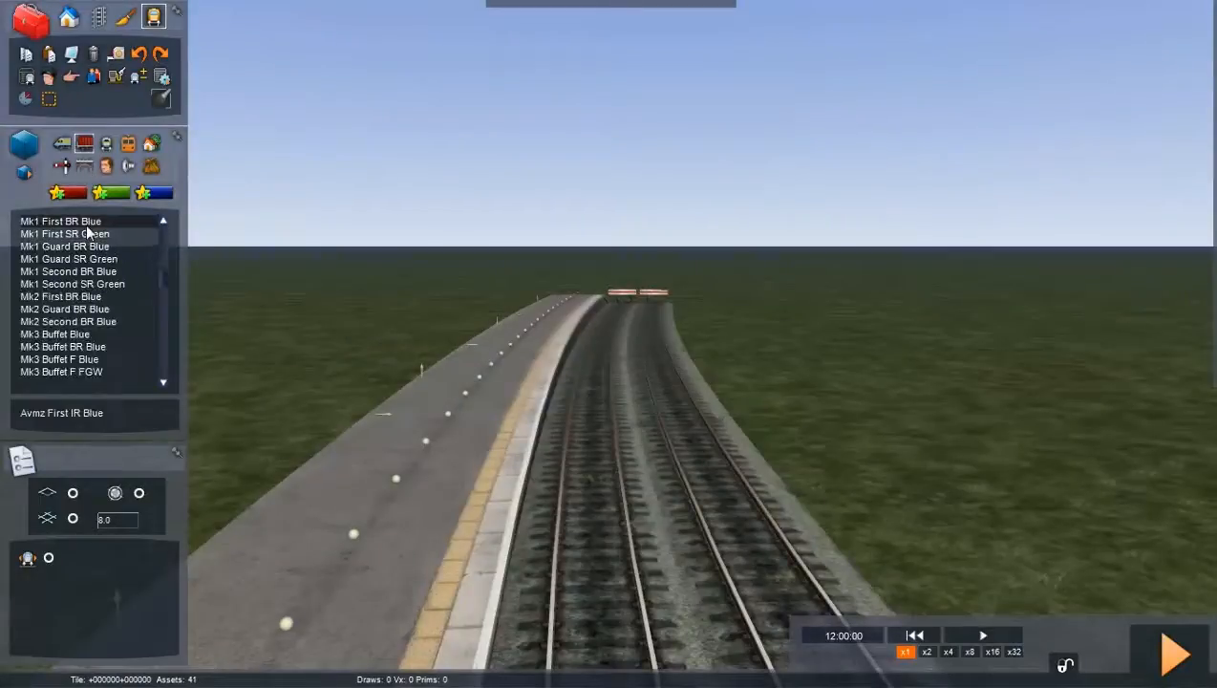
click(590, 412)
key(Left)
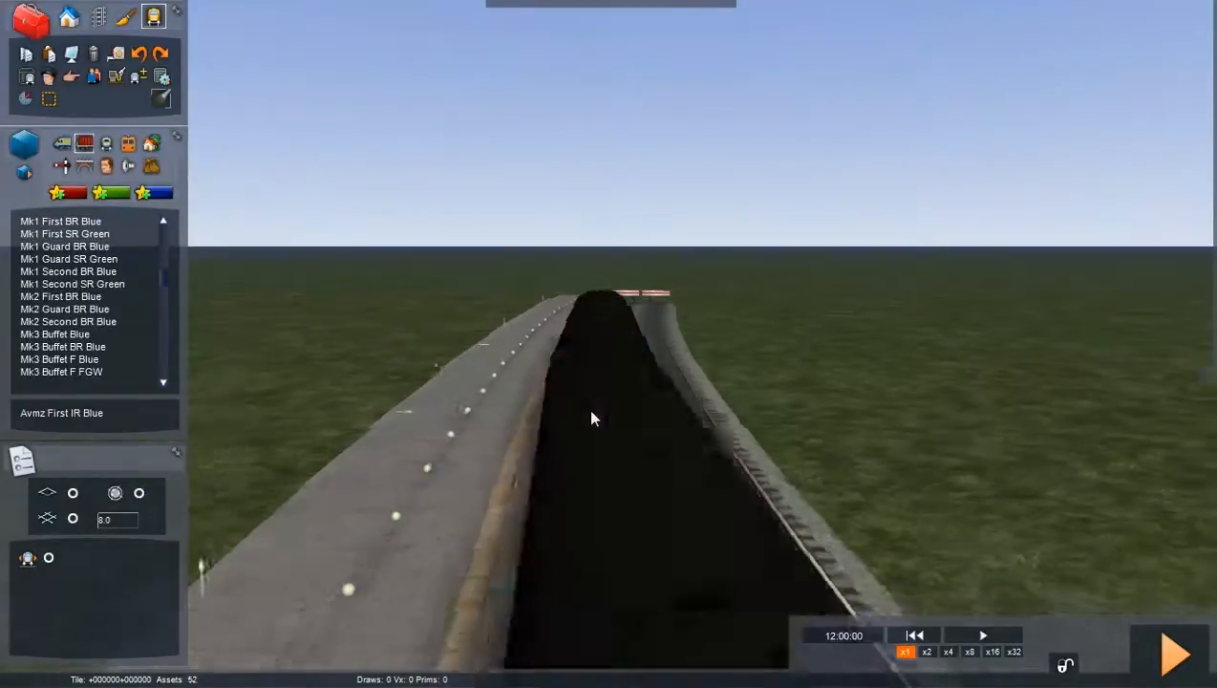
right_drag(590, 411, 588, 273)
key(Up)
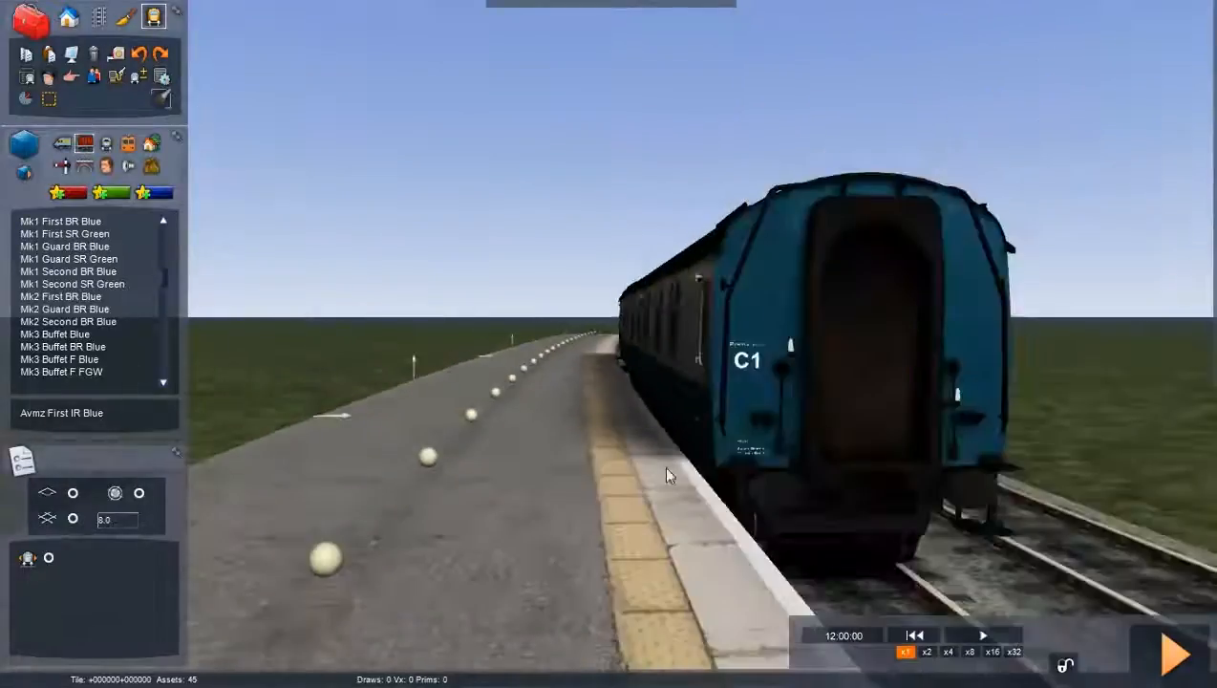
key(Up)
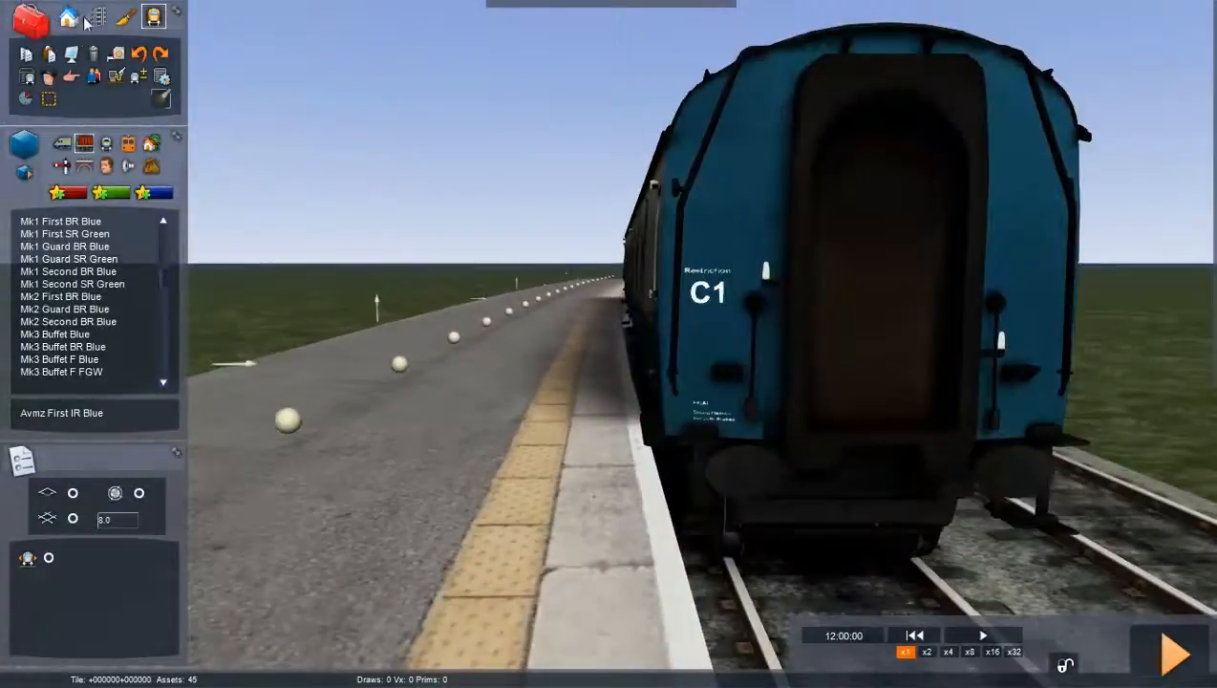
- Return to track editing and save the changes to the current scenario
click(98, 19)
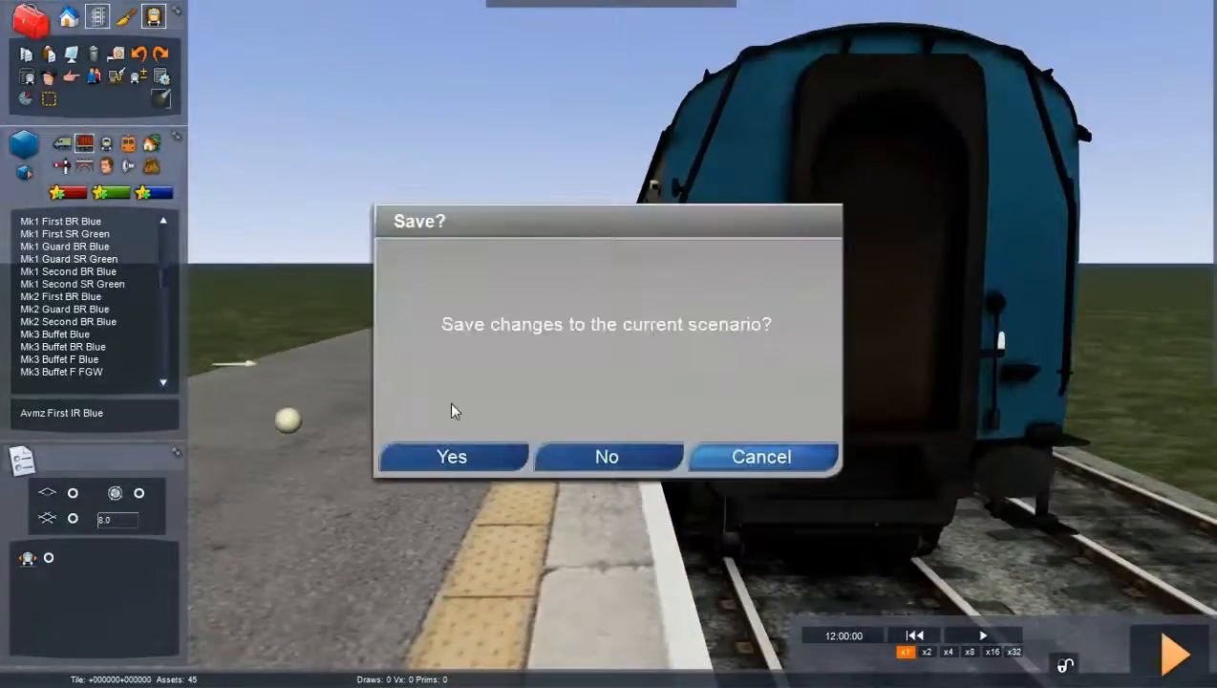
click(453, 458)
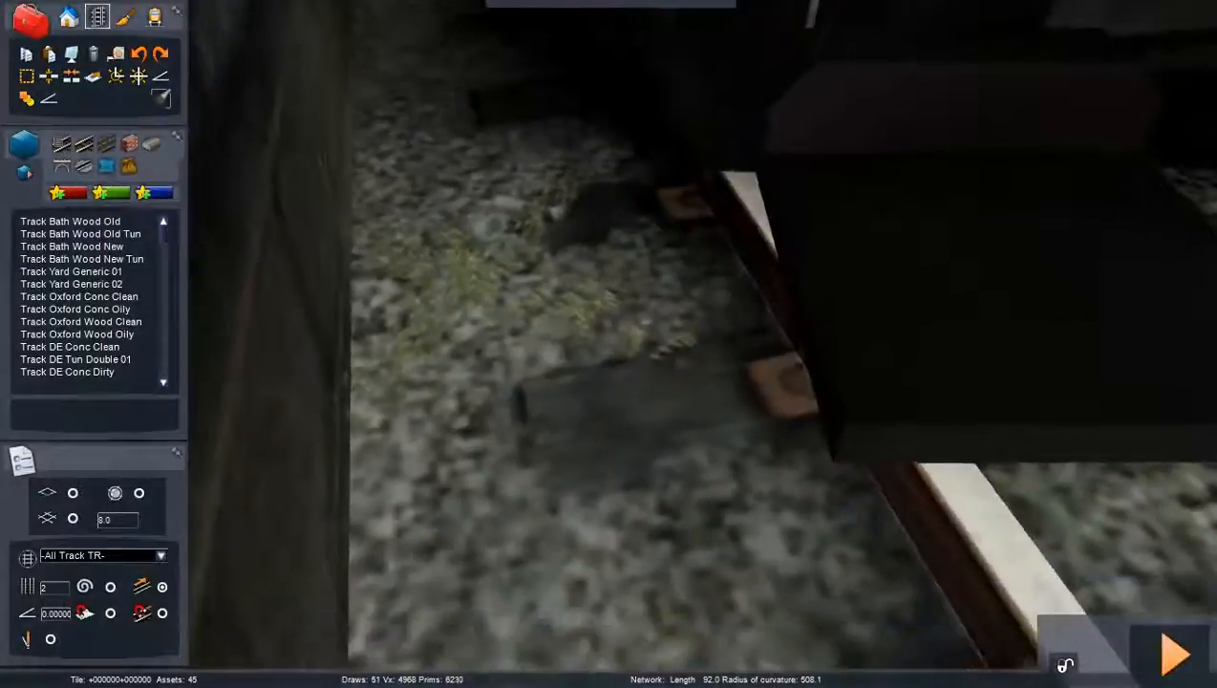
scroll(591, 215, down, 5)
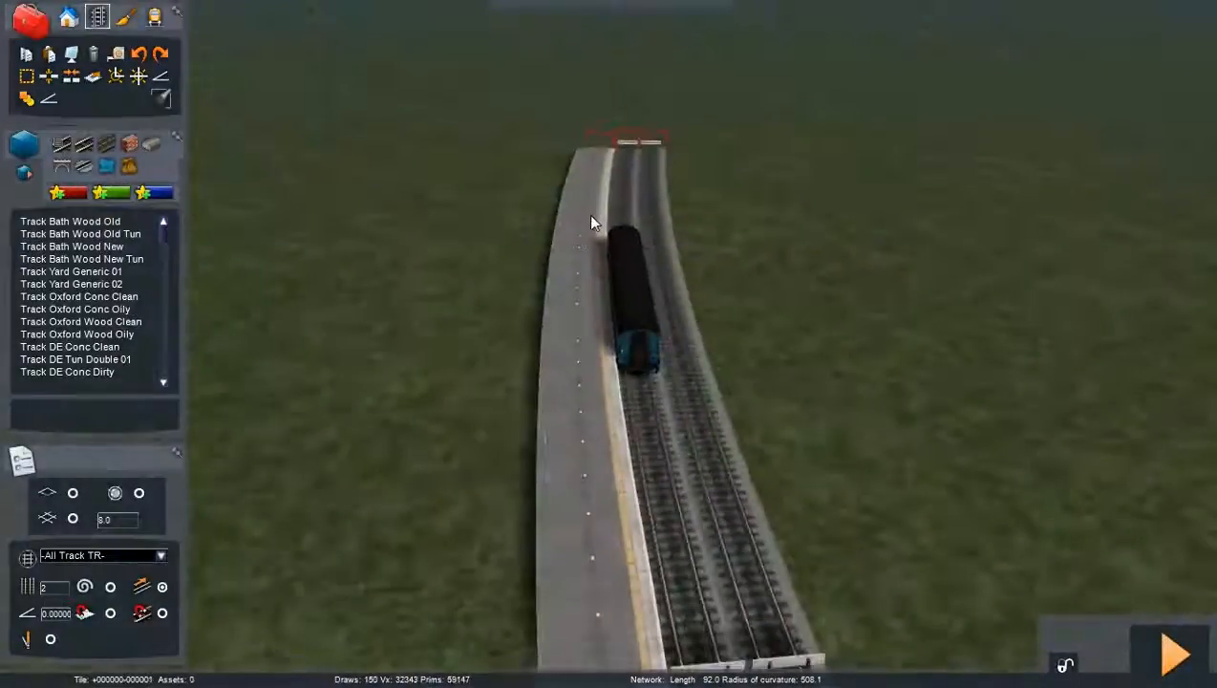
- Select the platform and fine-tune its sideways position until the edge sits close beside the coach
right_drag(580, 264, 647, 199)
drag(684, 165, 676, 167)
scroll(674, 166, up, 10)
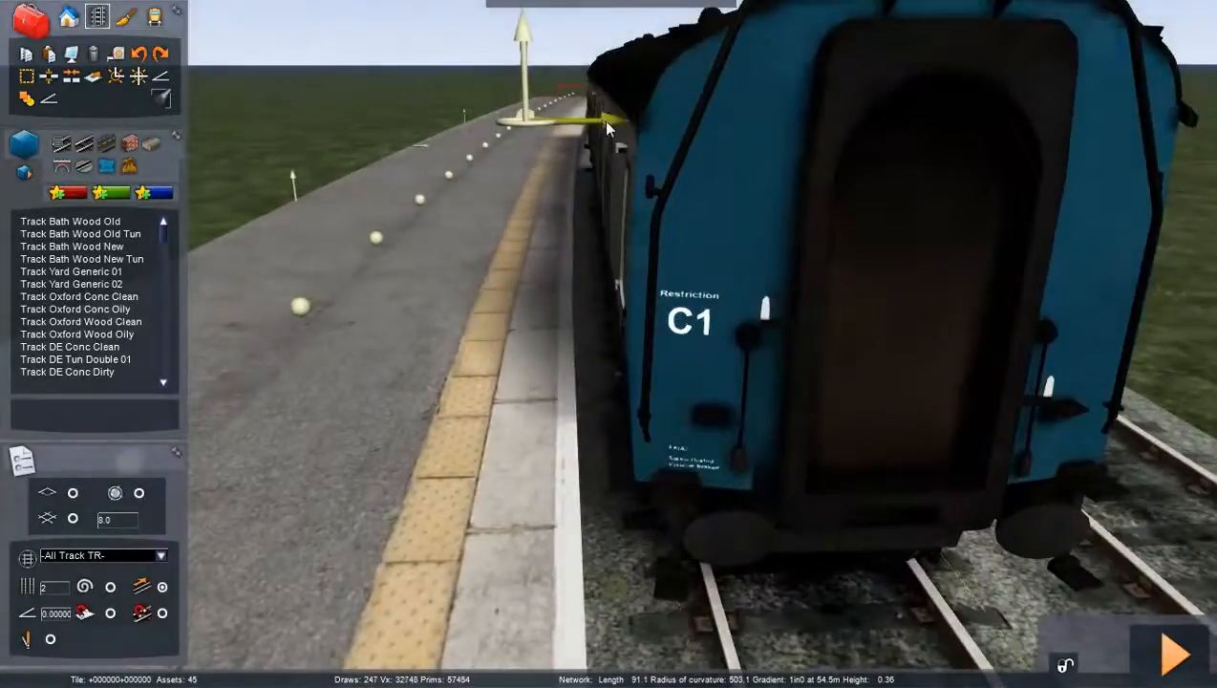
drag(603, 119, 607, 122)
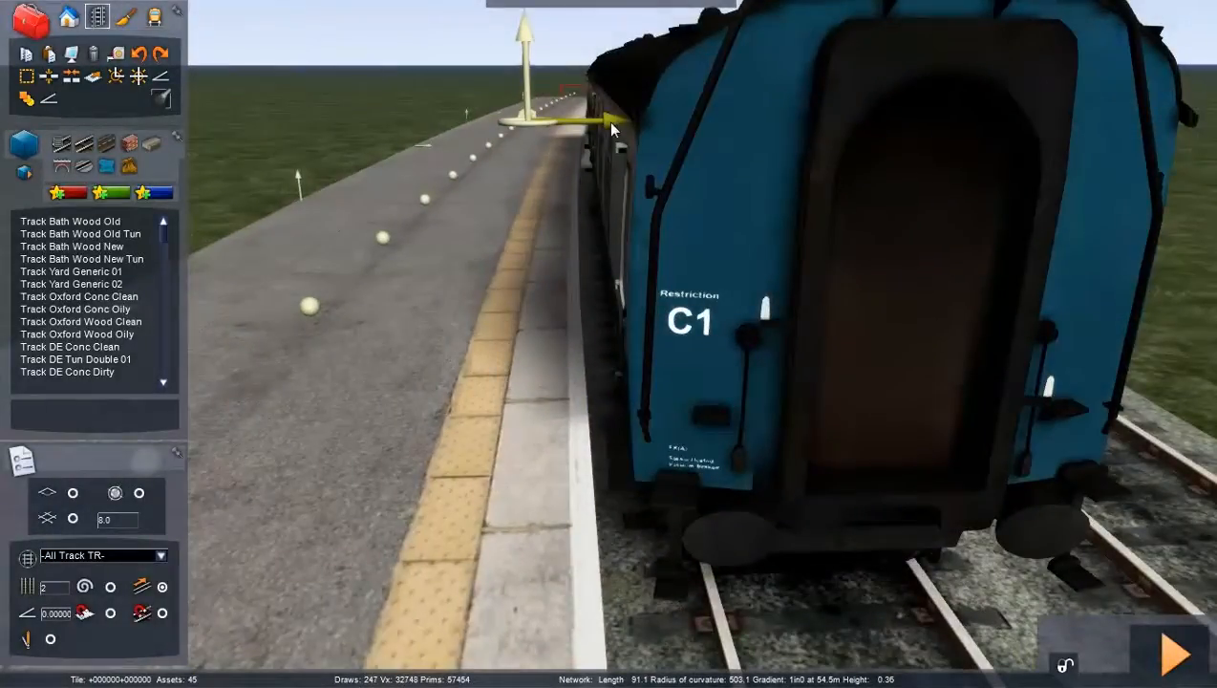
- Select the full length of the track farther from the platform as a section, from one end to the other
right_drag(630, 284, 584, 436)
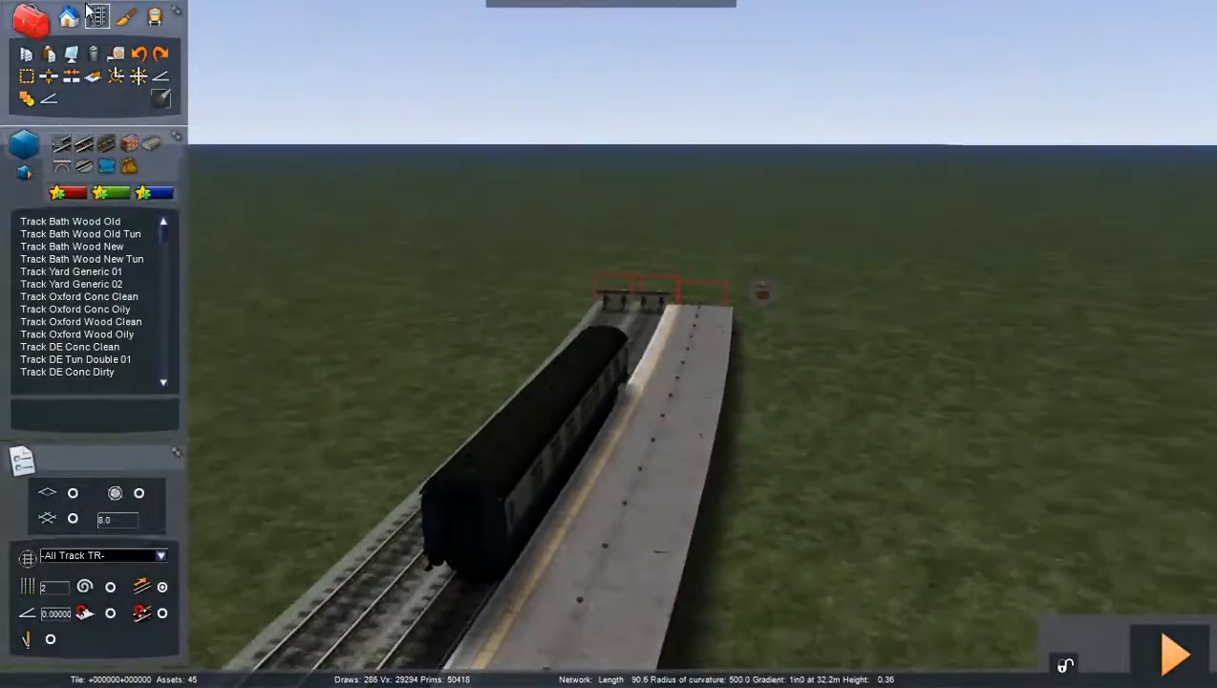
right_drag(444, 437, 544, 506)
key(Left)
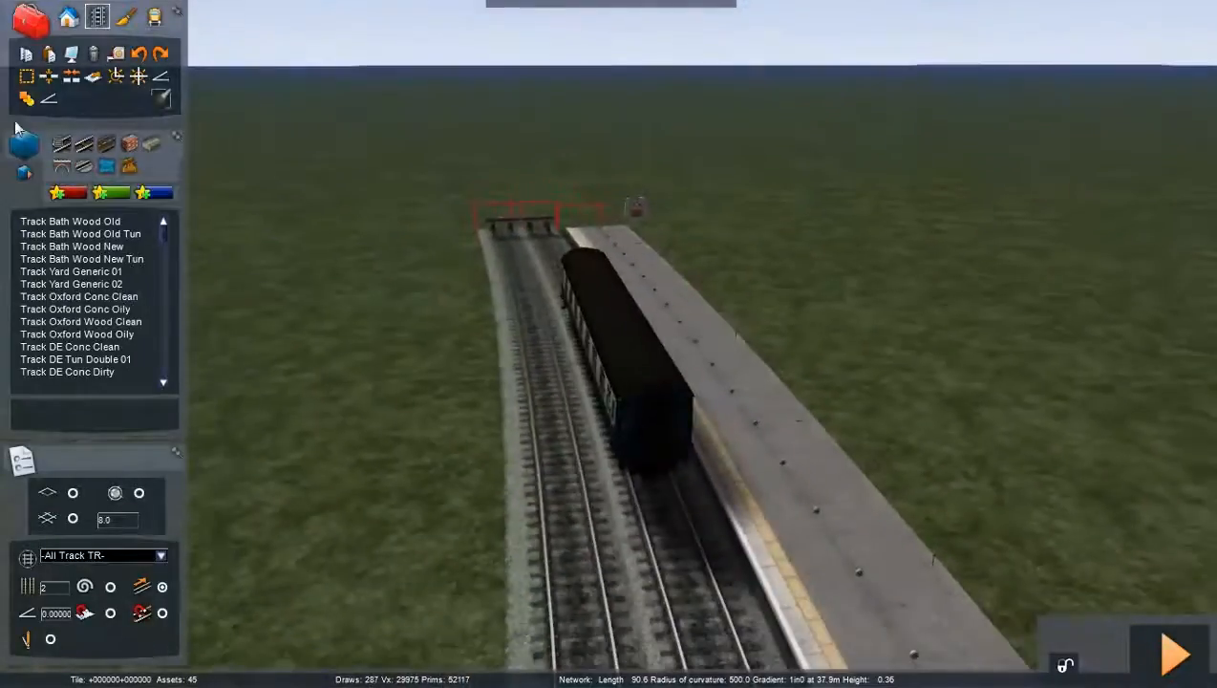
click(26, 77)
right_drag(358, 293, 536, 436)
key(Left)
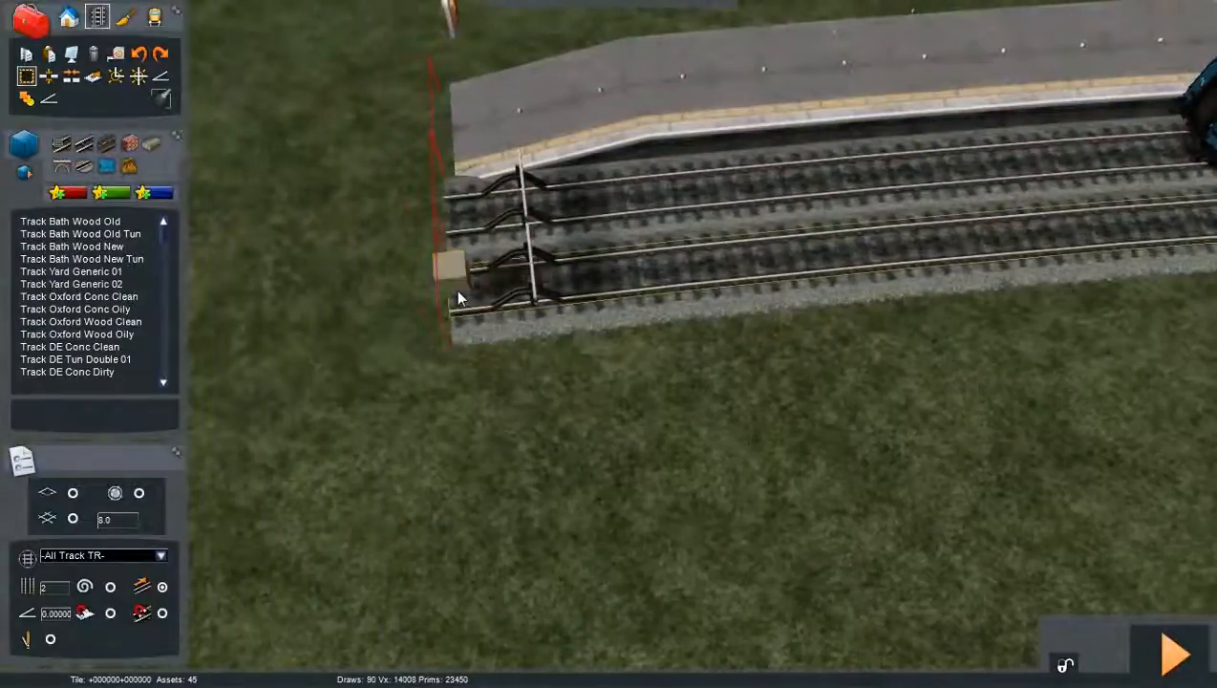
click(457, 294)
key(Right)
key(Left)
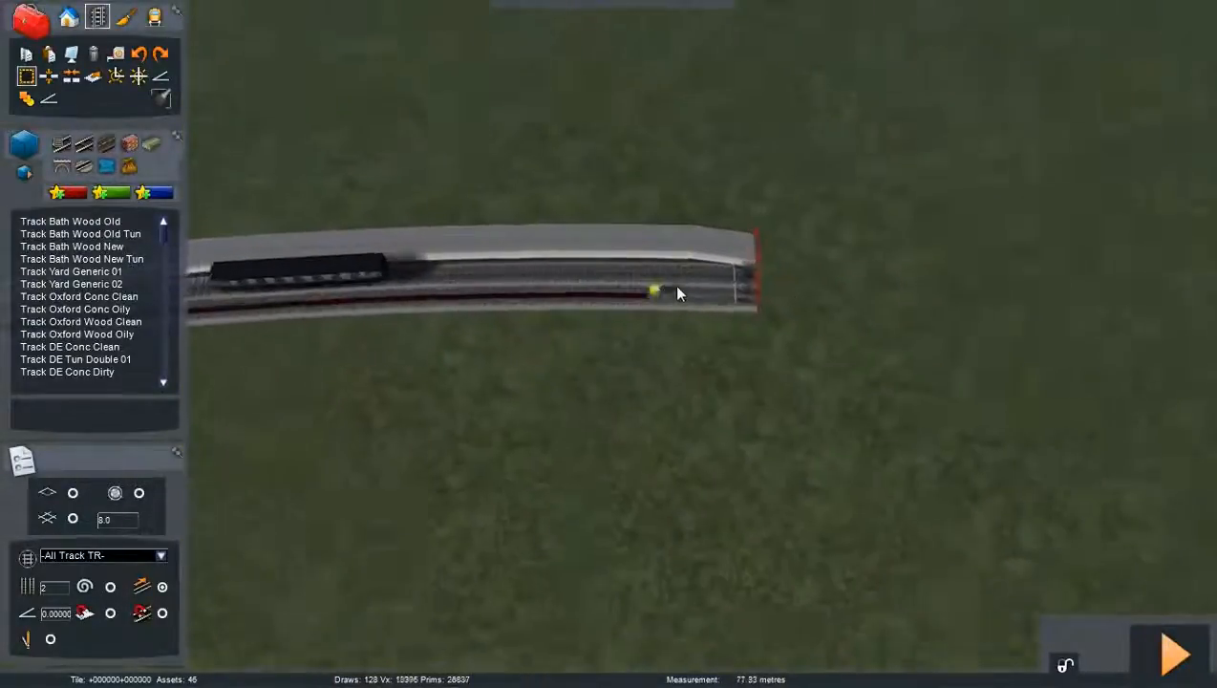
click(757, 291)
key(Left)
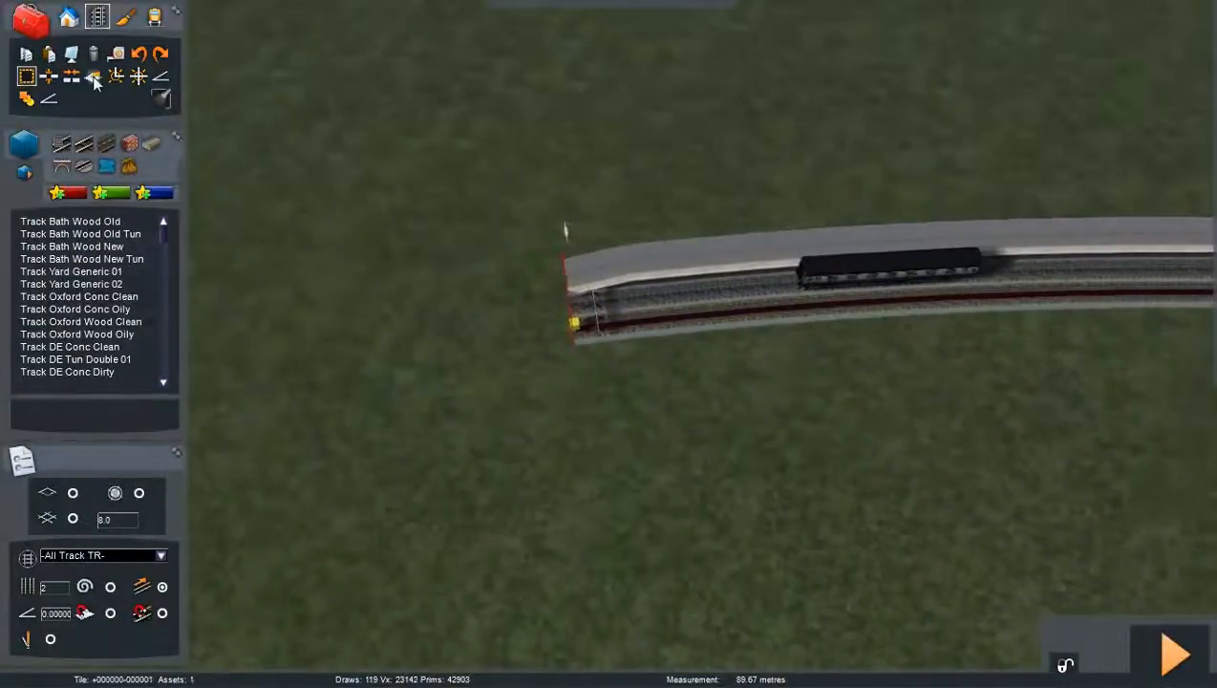
- Create offset guides along both sides of the selected outer track section
click(93, 78)
key(Up)
right_drag(458, 287, 668, 287)
key(Down)
right_drag(285, 287, 285, 353)
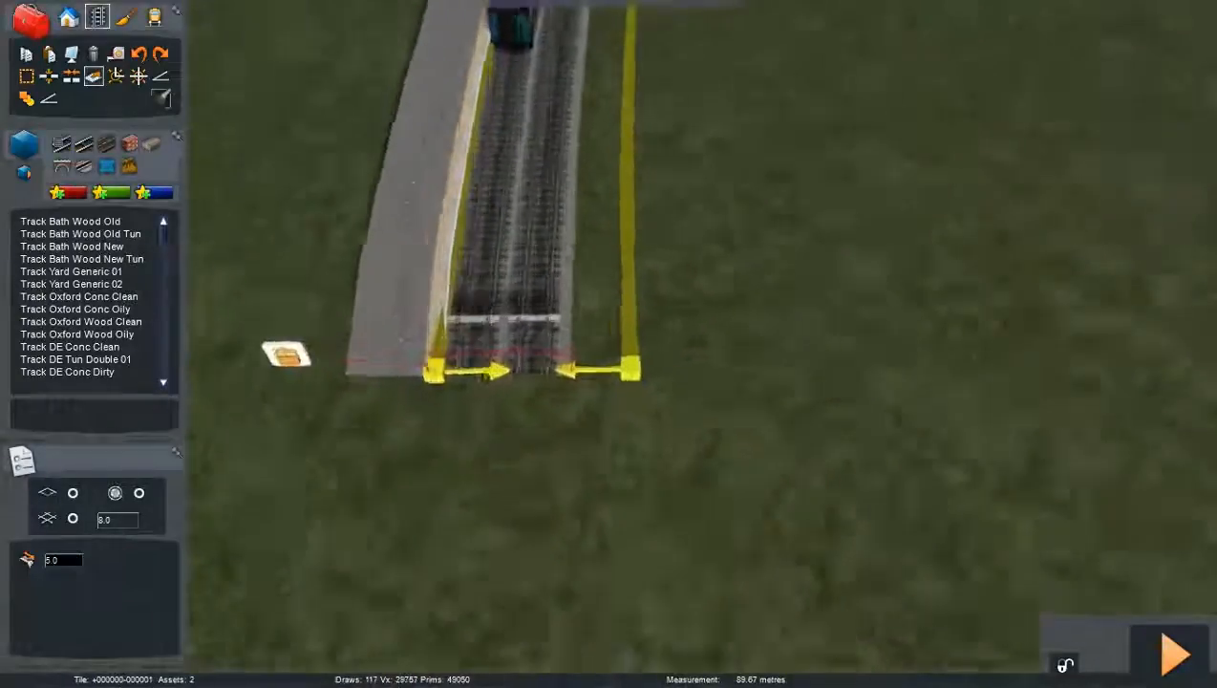
- Lay a Platform UK01 5m L along the offset guide on the open side of the double track
key(Up)
click(671, 441)
key(Up)
right_drag(1059, 426, 1059, 286)
right_drag(741, 315, 741, 506)
key(Down)
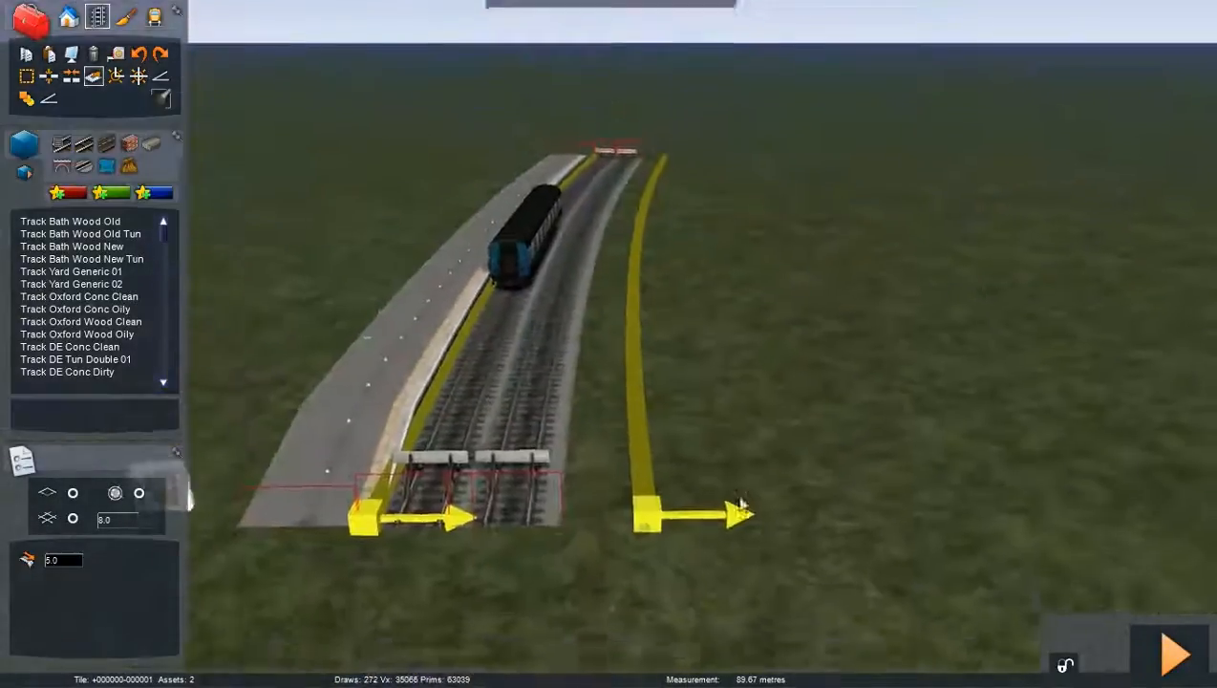
key(Up)
click(130, 145)
click(151, 143)
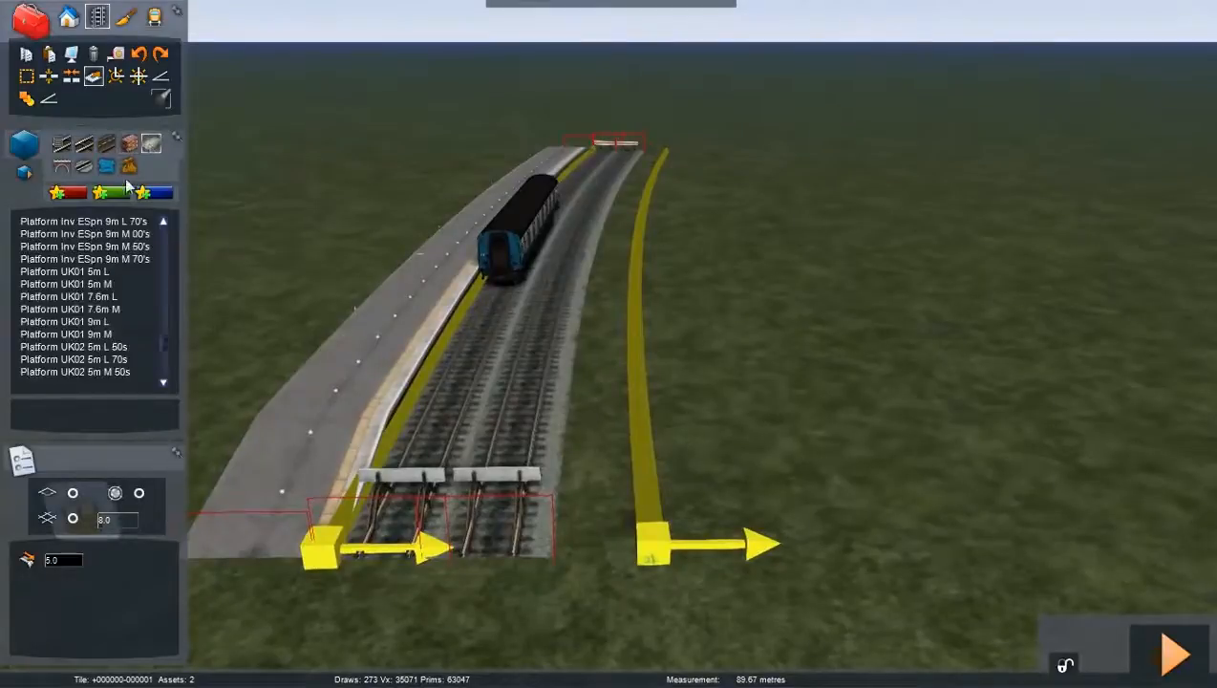
click(638, 552)
key(Right)
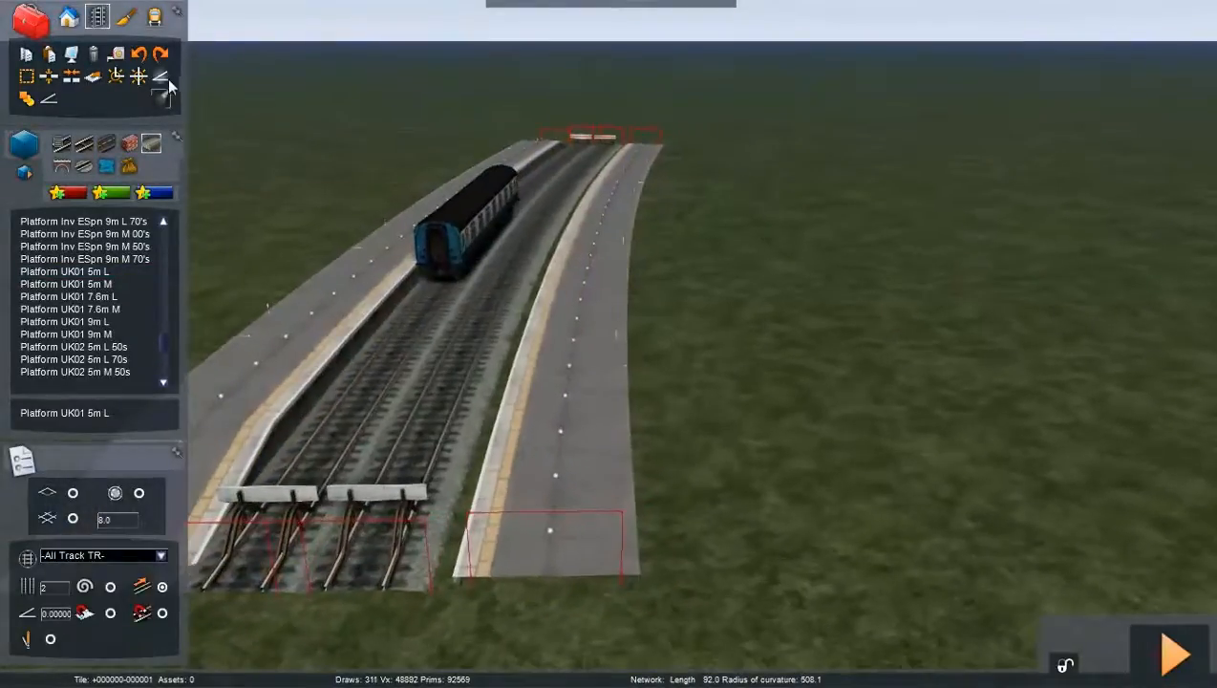
- Add a height point near each end of the new platform, level with the ramp points on the opposite platform
click(162, 79)
key(Right)
right_drag(638, 319, 671, 373)
key(Up)
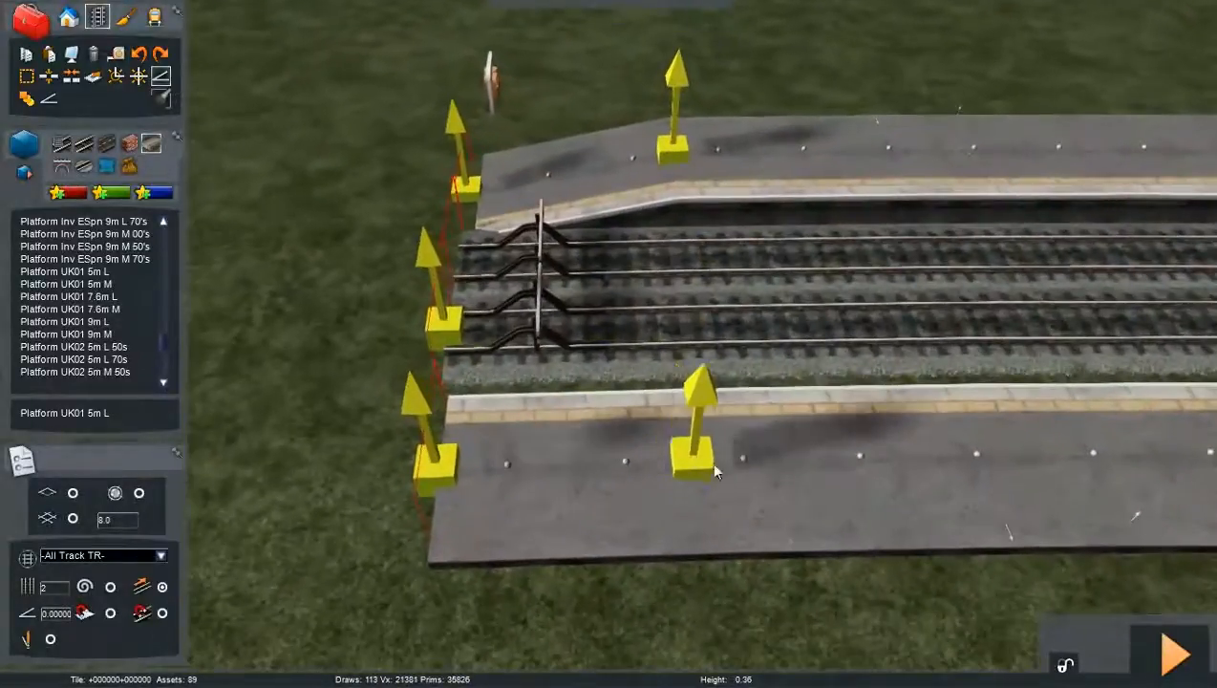
click(728, 465)
key(Right)
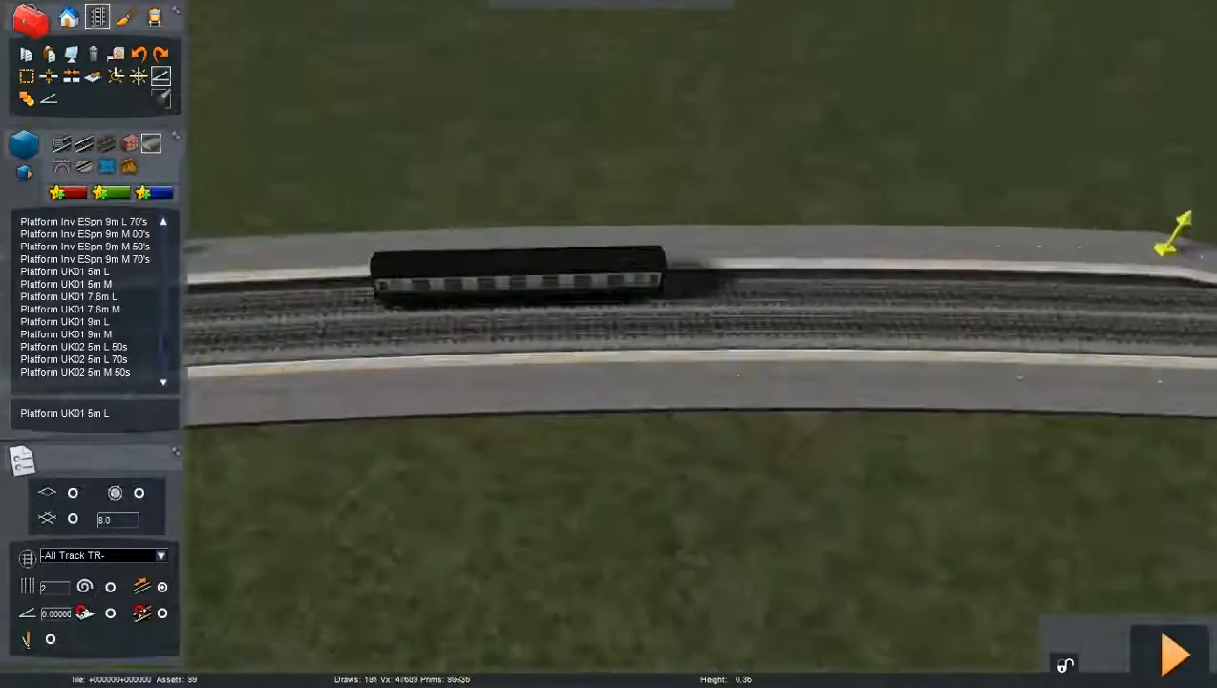
right_drag(807, 464, 745, 464)
key(Up)
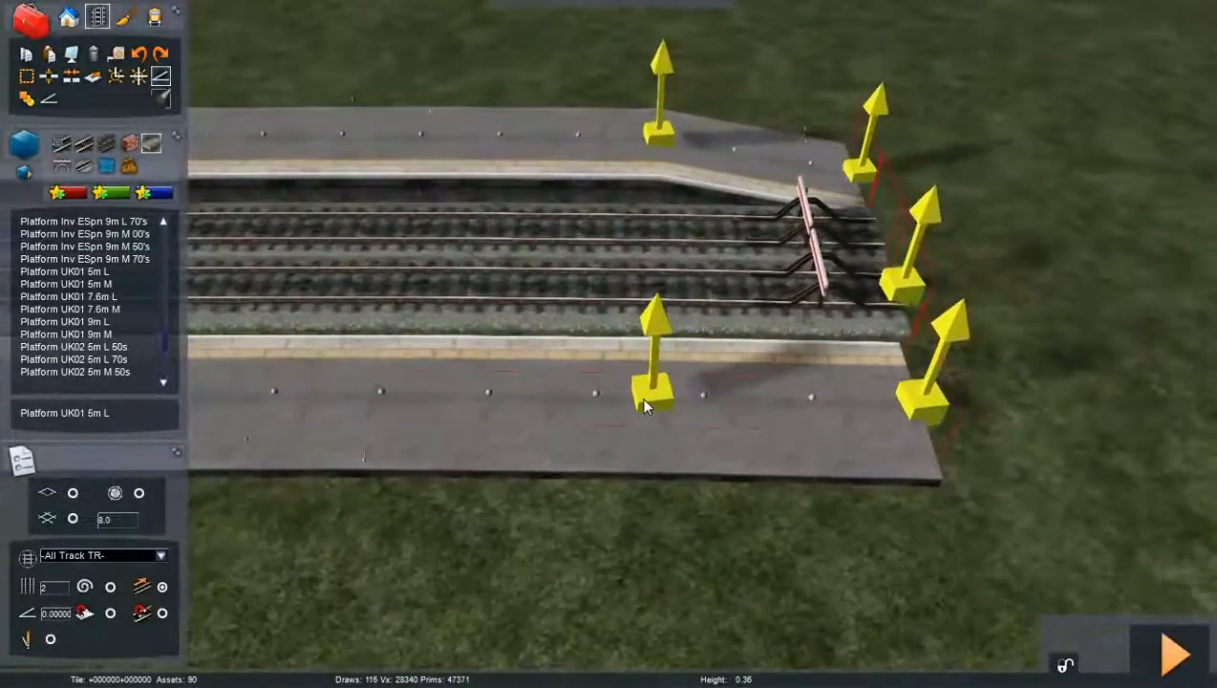
click(642, 399)
key(Right)
- Raise the new platform's two inner height points, the second to a height of about 1.45, to form ramps at both ends
click(862, 423)
key(Up)
mouse_move(861, 423)
right_down()
mouse_move(812, 423)
mouse_move(764, 372)
mouse_move(769, 396)
mouse_move(840, 420)
mouse_move(692, 437)
right_up()
key(Left)
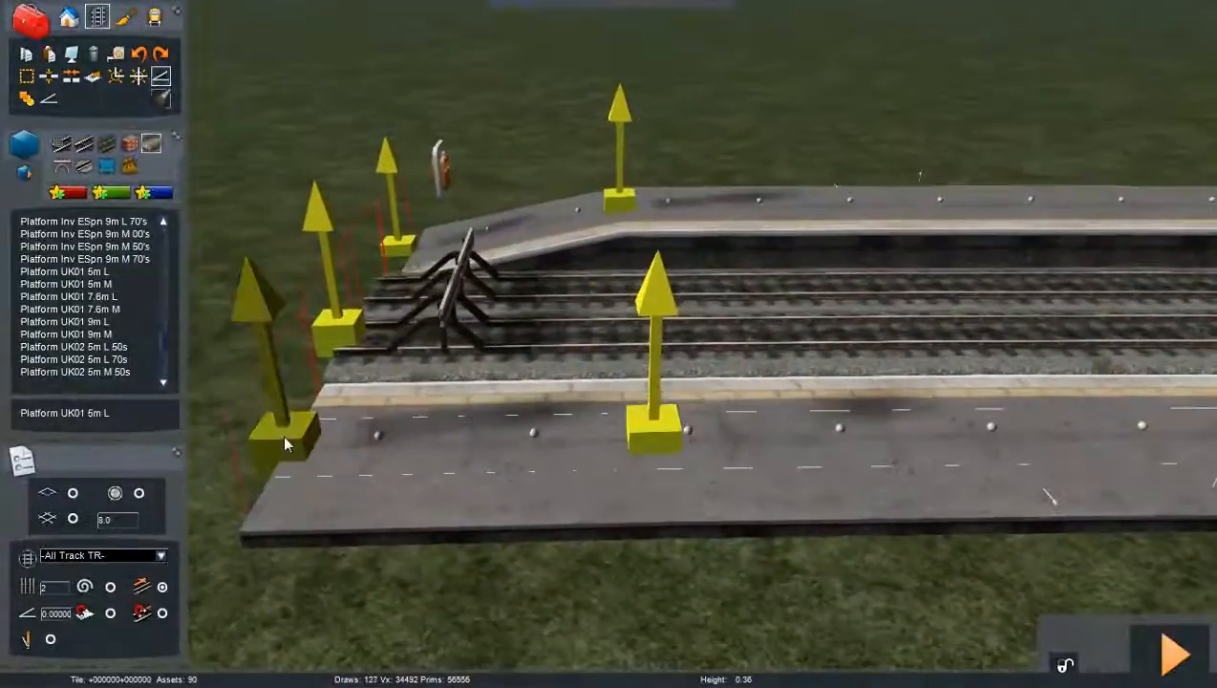
mouse_move(284, 435)
mouse_down()
mouse_move(289, 455)
mouse_move(266, 446)
mouse_up()
mouse_move(646, 440)
mouse_down()
mouse_move(654, 256)
mouse_move(665, 246)
mouse_move(666, 257)
mouse_up()
key(Up)
mouse_move(662, 263)
right_down()
mouse_move(1003, 191)
mouse_move(1012, 230)
mouse_move(695, 449)
right_up()
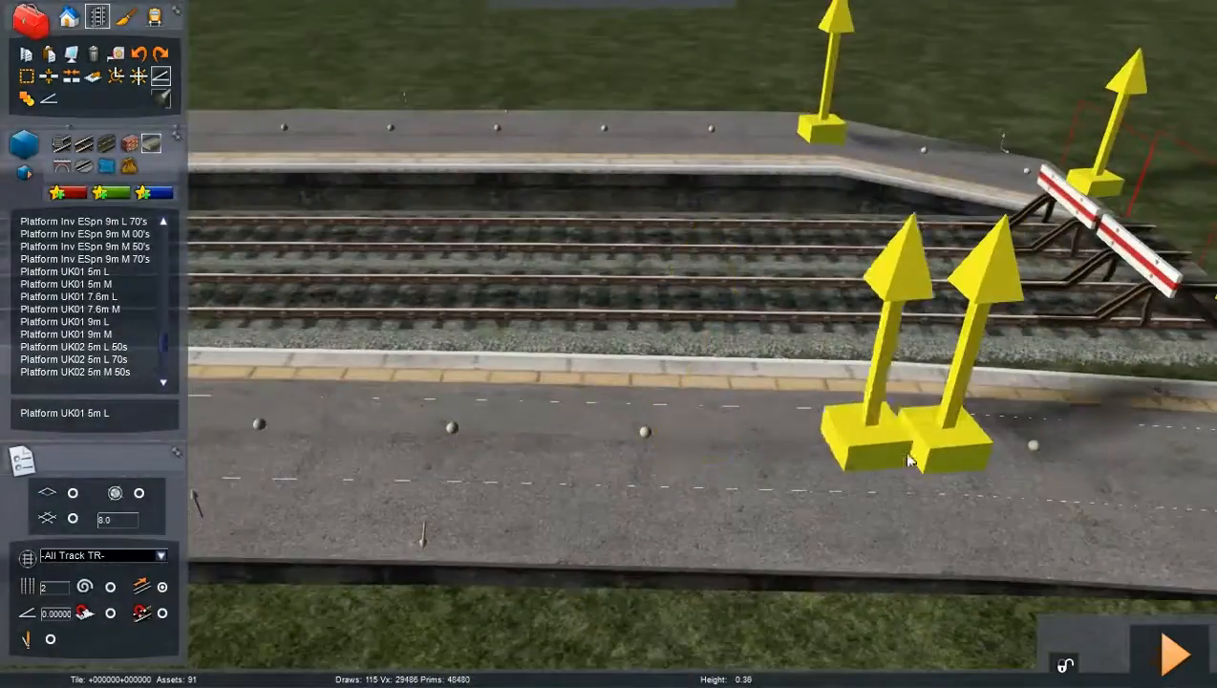
mouse_move(945, 418)
mouse_down()
mouse_move(1011, 222)
mouse_move(1009, 233)
mouse_up()
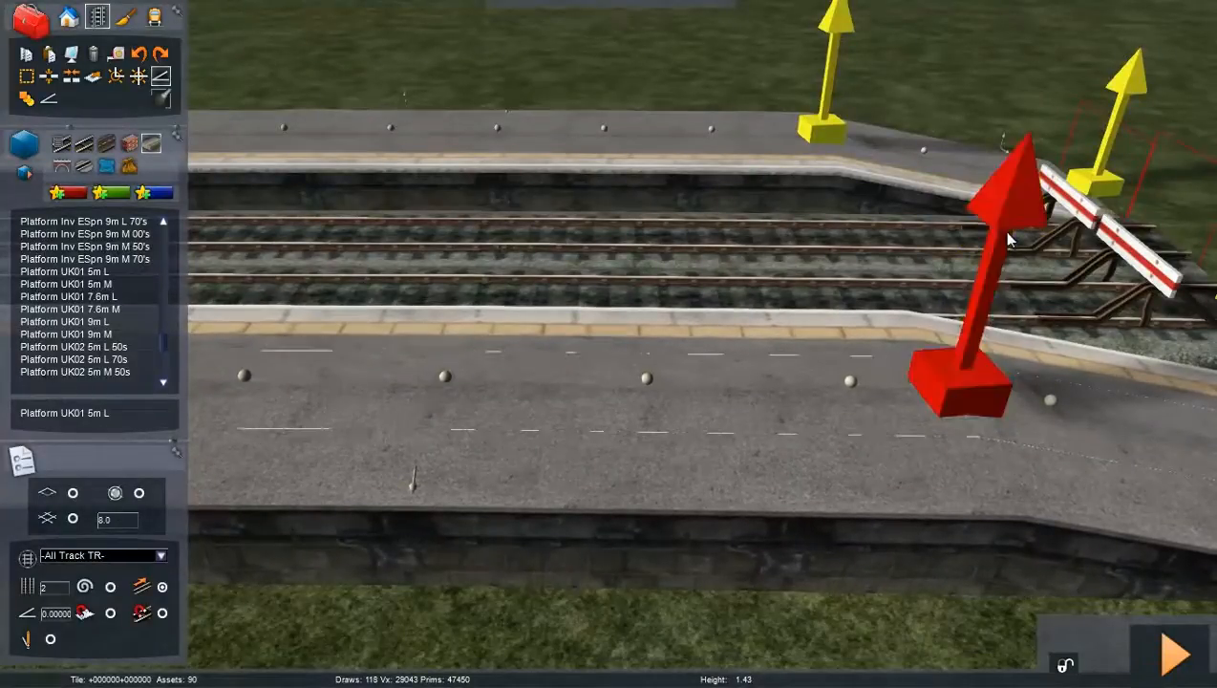
drag(958, 387, 968, 382)
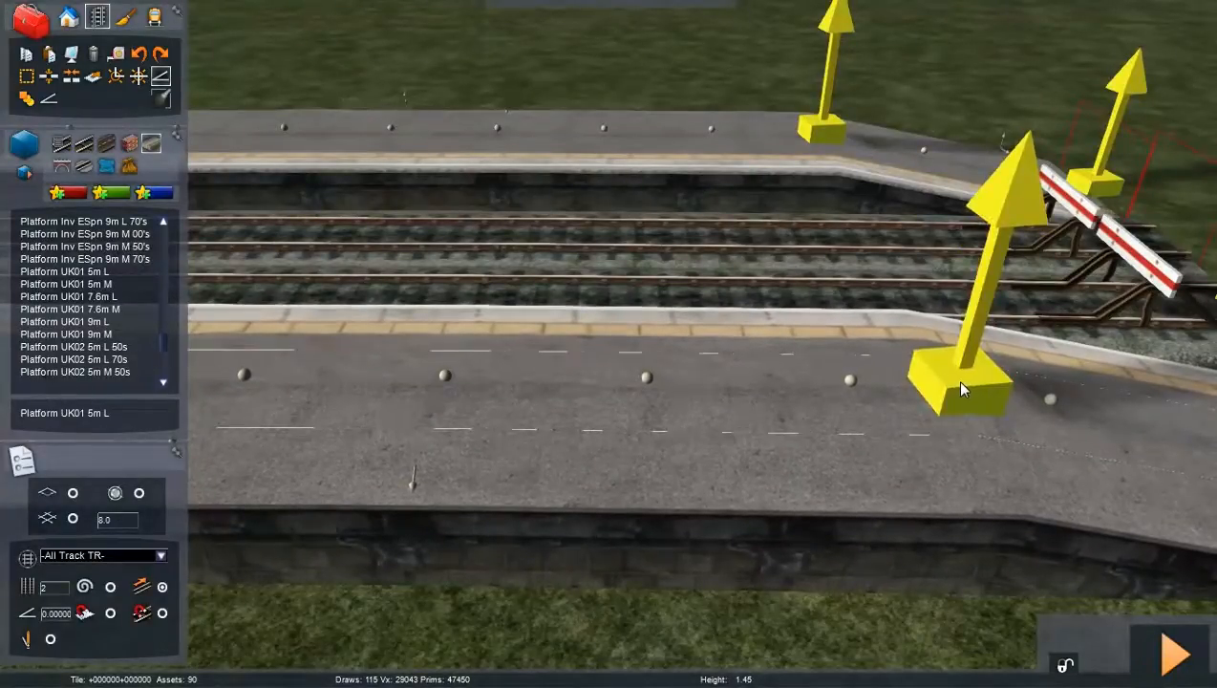
- Select the new platform and shift it sideways until its edge sits close beside the adjacent track
mouse_move(957, 382)
right_down()
mouse_move(764, 496)
mouse_move(725, 382)
mouse_move(573, 287)
mouse_move(578, 195)
right_up()
key(space)
click(492, 96)
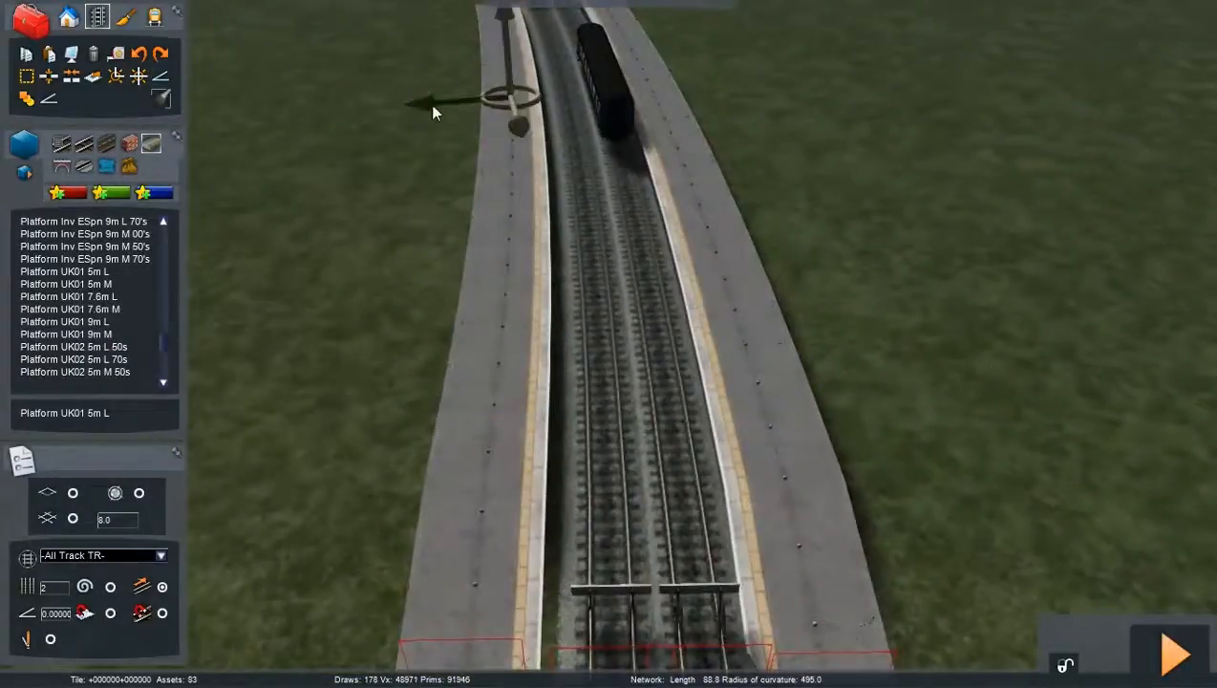
drag(433, 113, 466, 102)
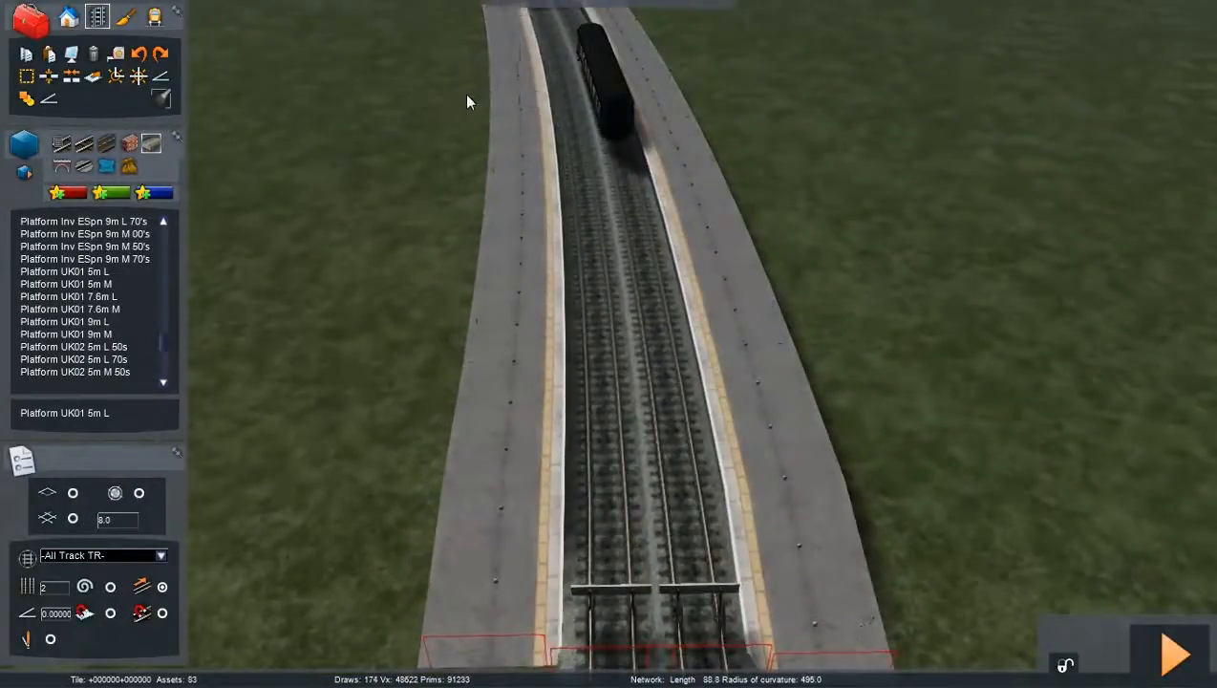
click(507, 132)
drag(468, 165, 475, 157)
key(Right)
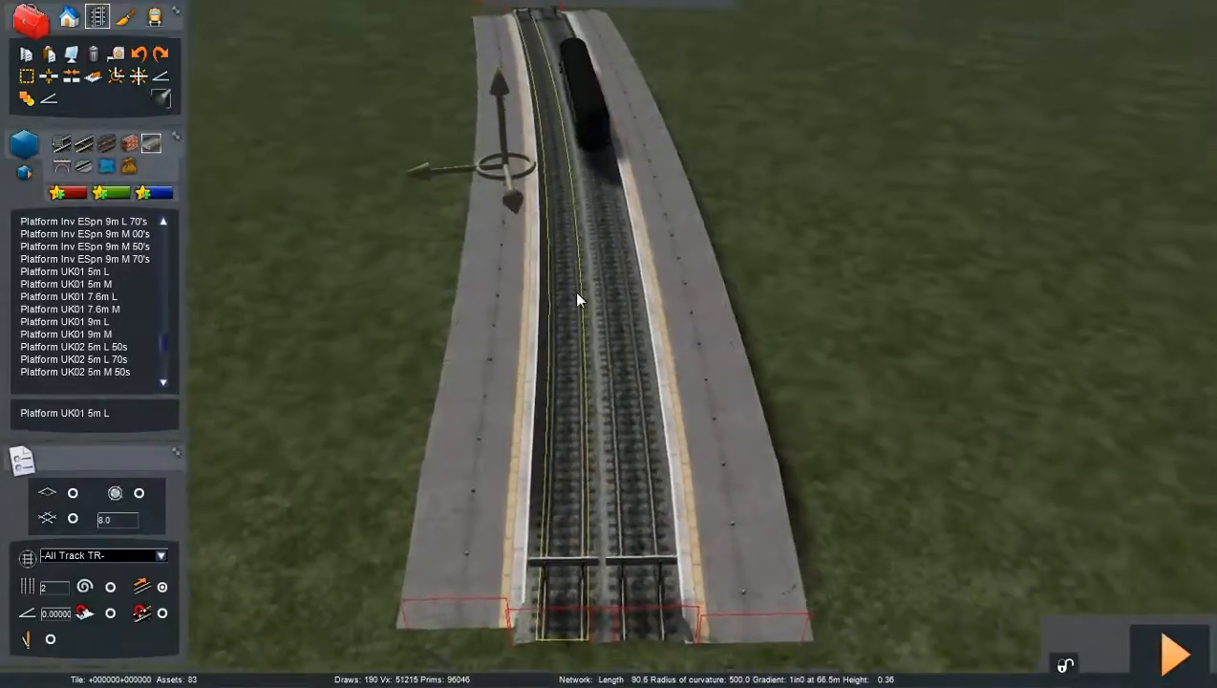
key(Up)
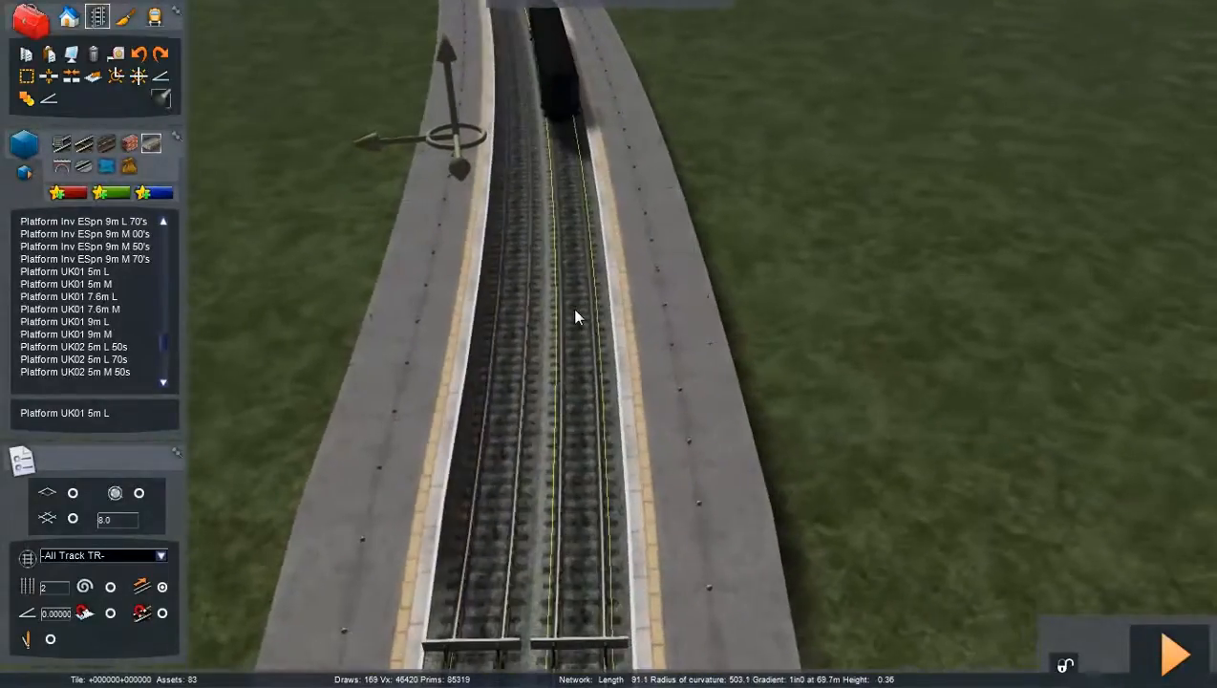
- Deselect the platform and save the changes to the route
click(222, 236)
key(F2)
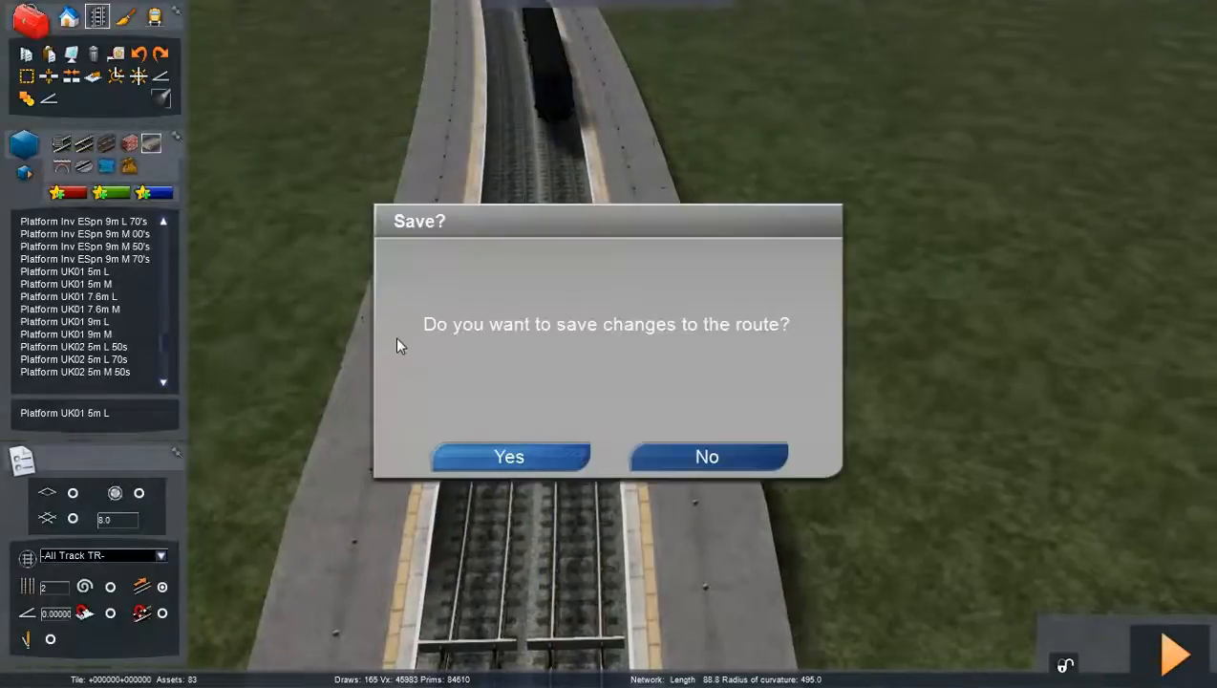
click(477, 456)
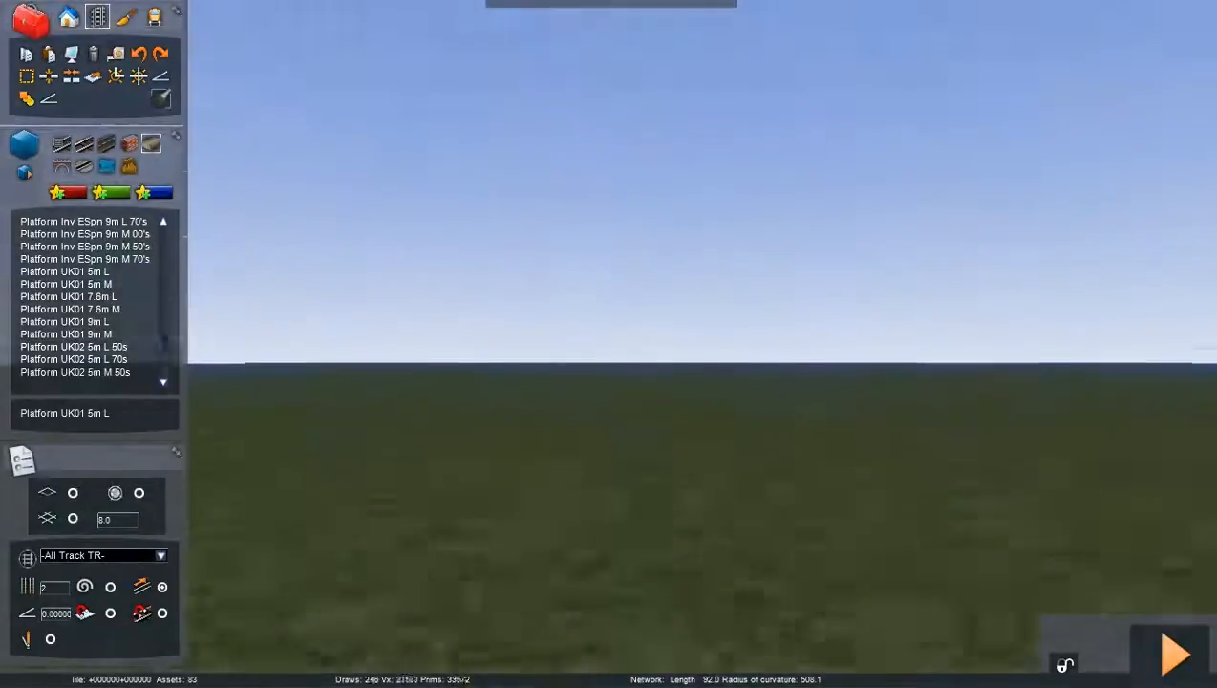
- Choose RSC as the provider in the asset filter to view its packs, including APStation
key(Up)
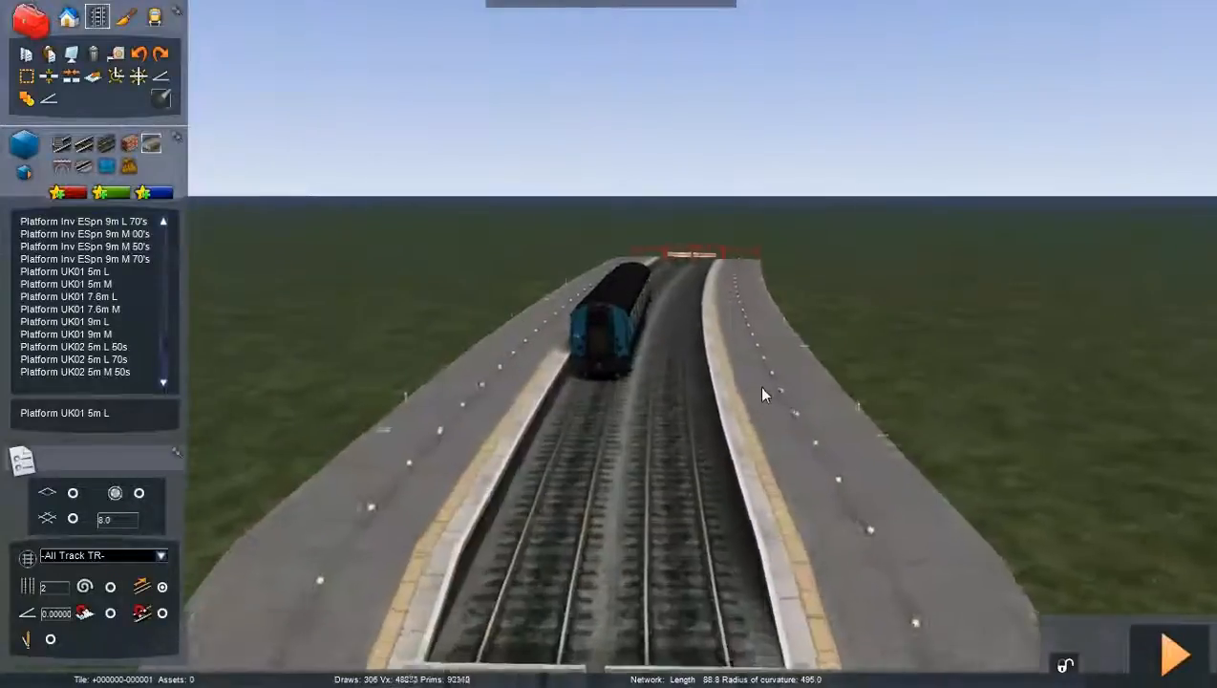
right_drag(757, 385, 750, 439)
key(Down)
key(Up)
key(Down)
key(Up)
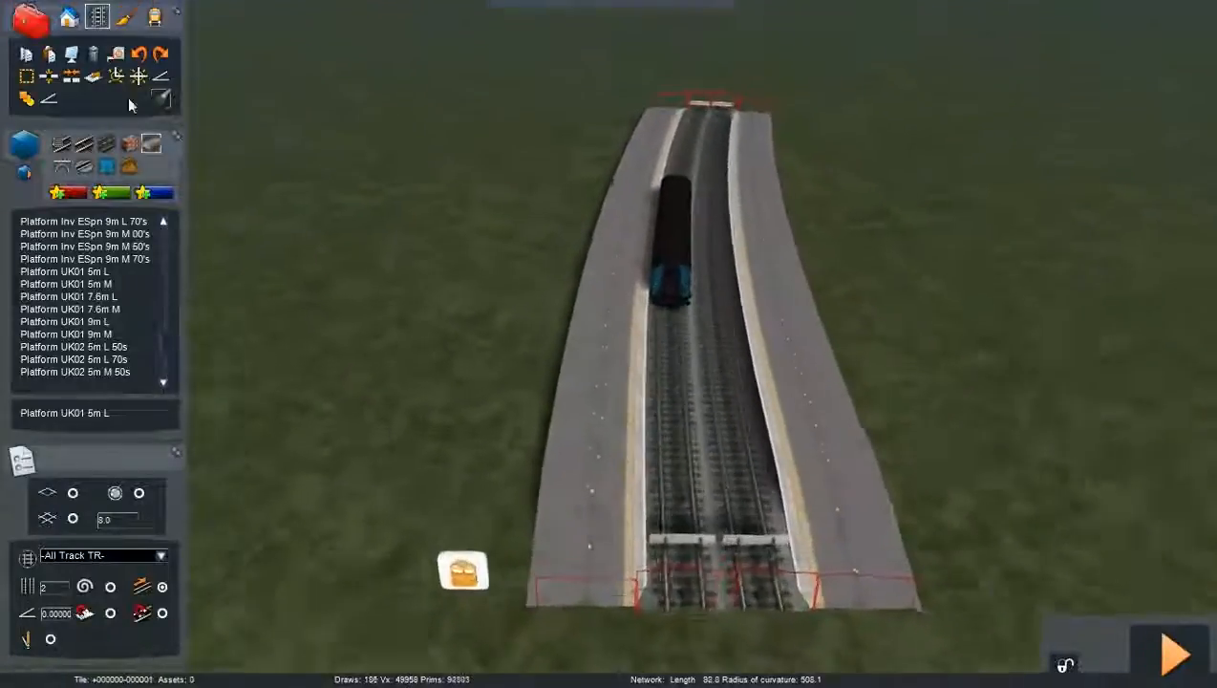
mouse_move(1172, 26)
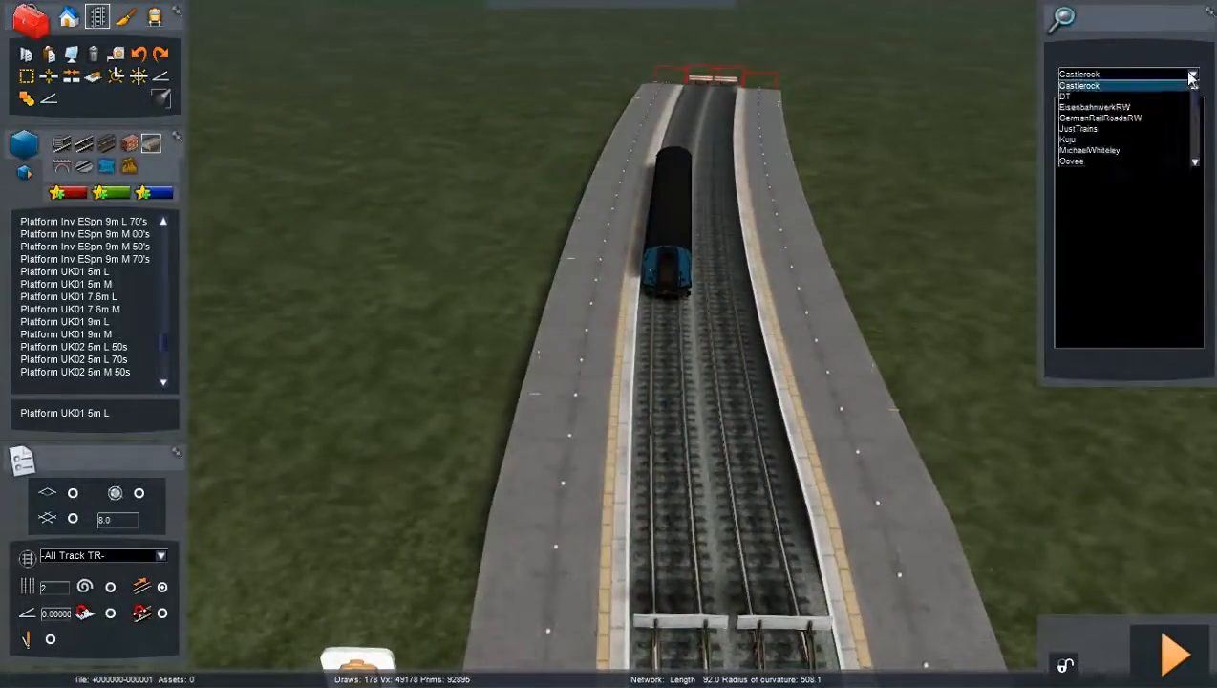
scroll(1108, 131, down, 3)
click(1087, 140)
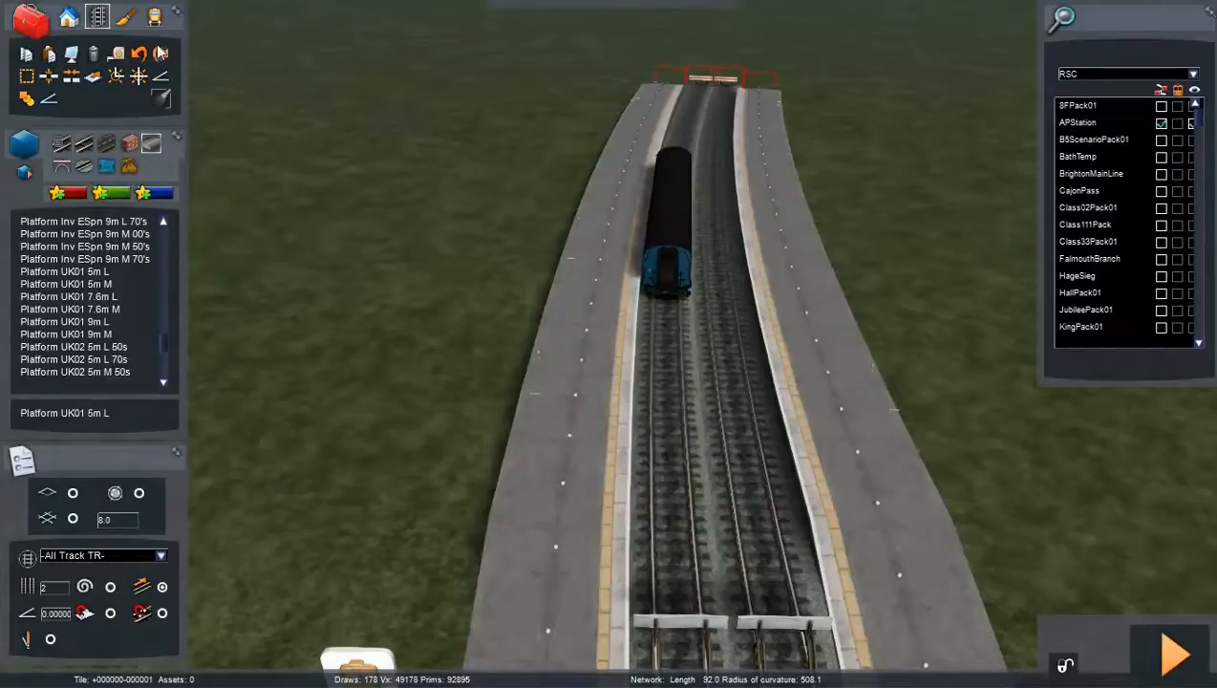
- Switch from track editing to scenery object editing and browse the AP01 station assets
click(129, 143)
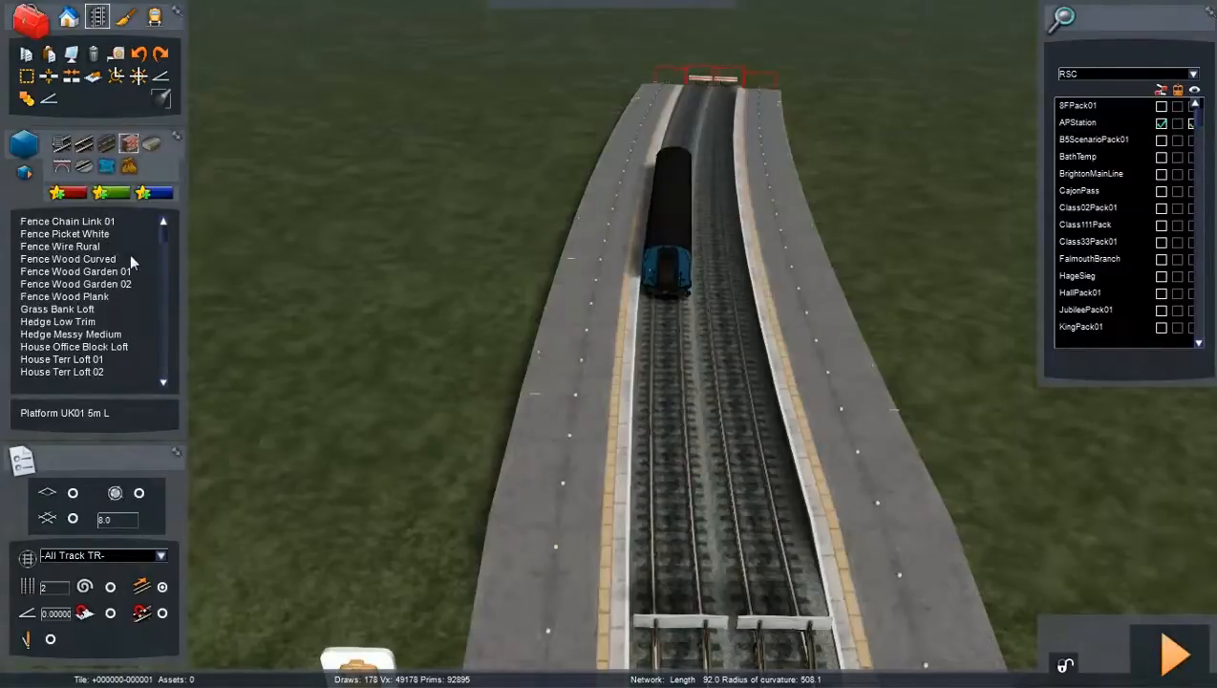
click(68, 20)
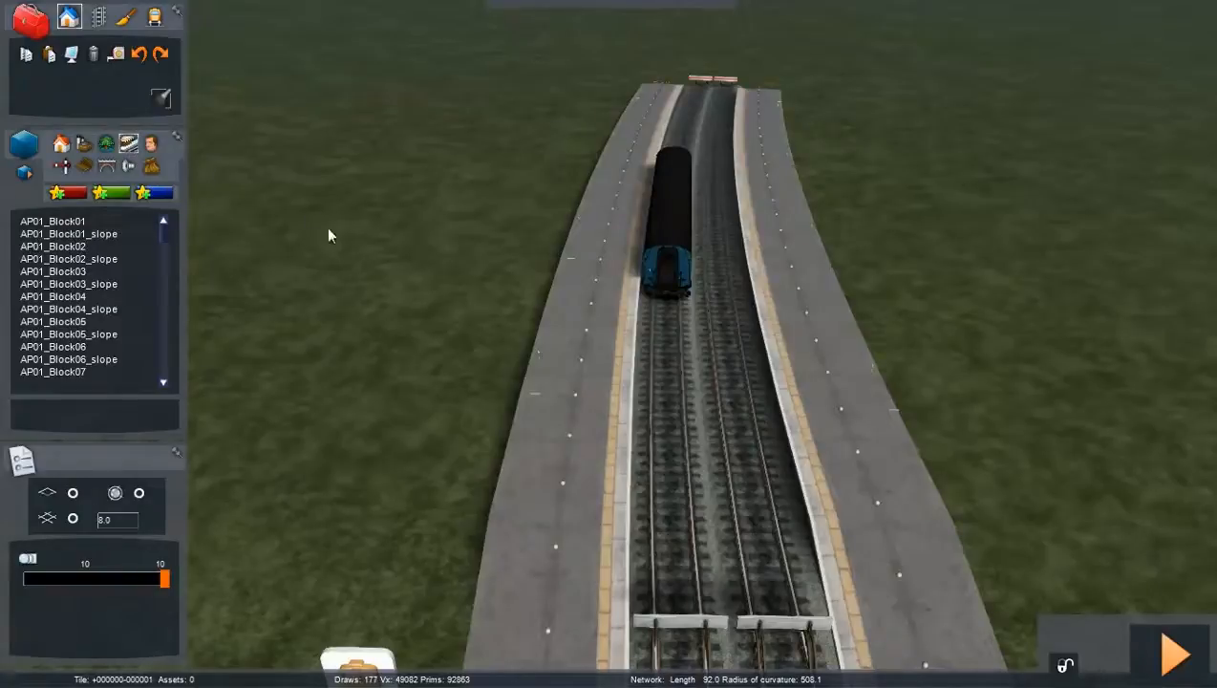
right_drag(329, 235, 163, 239)
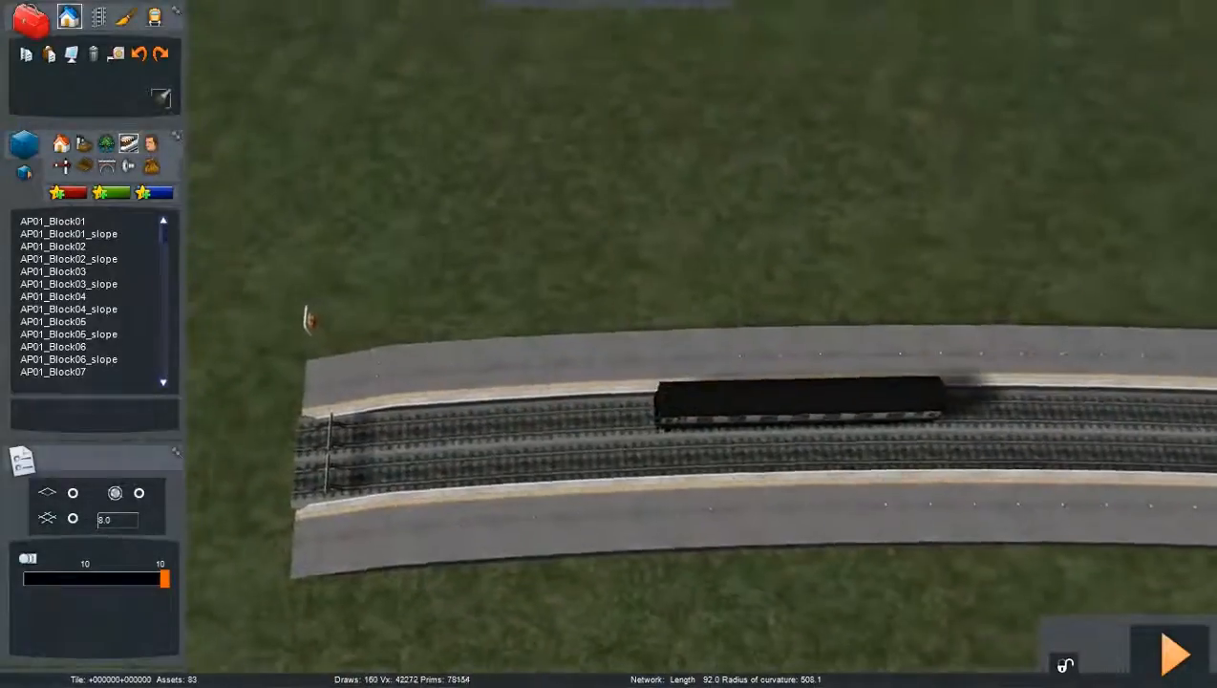
right_drag(421, 358, 535, 311)
scroll(377, 357, up, 5)
scroll(477, 363, down, 5)
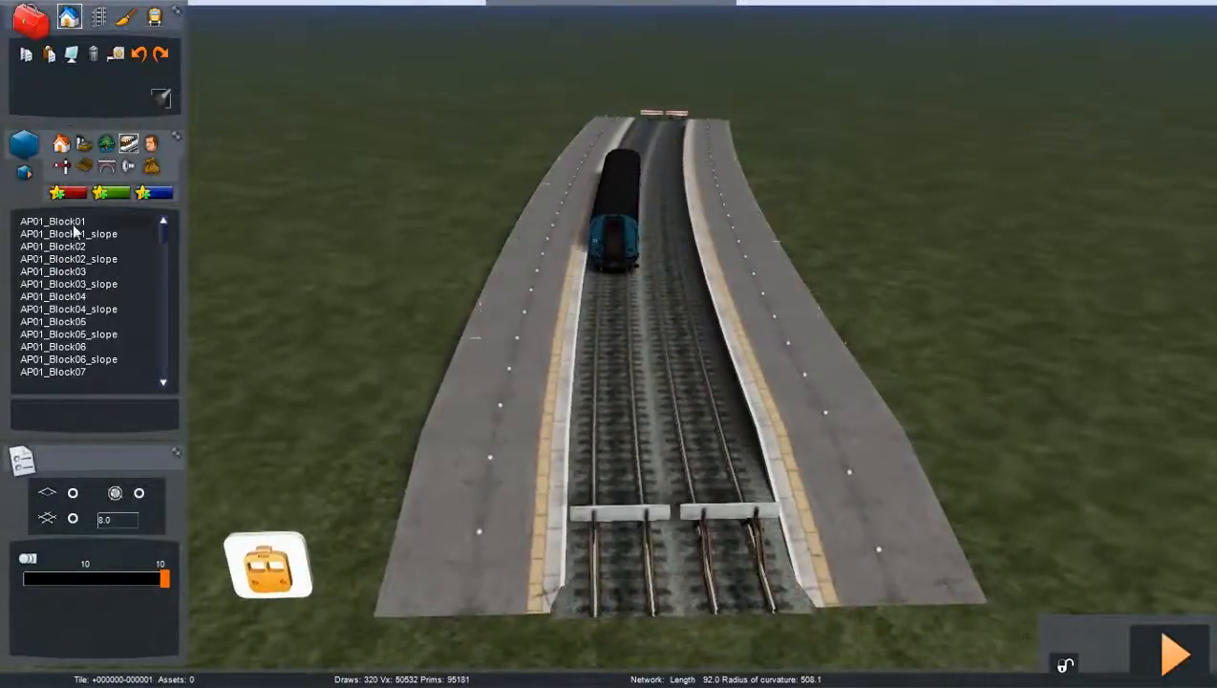
scroll(135, 348, down, 2)
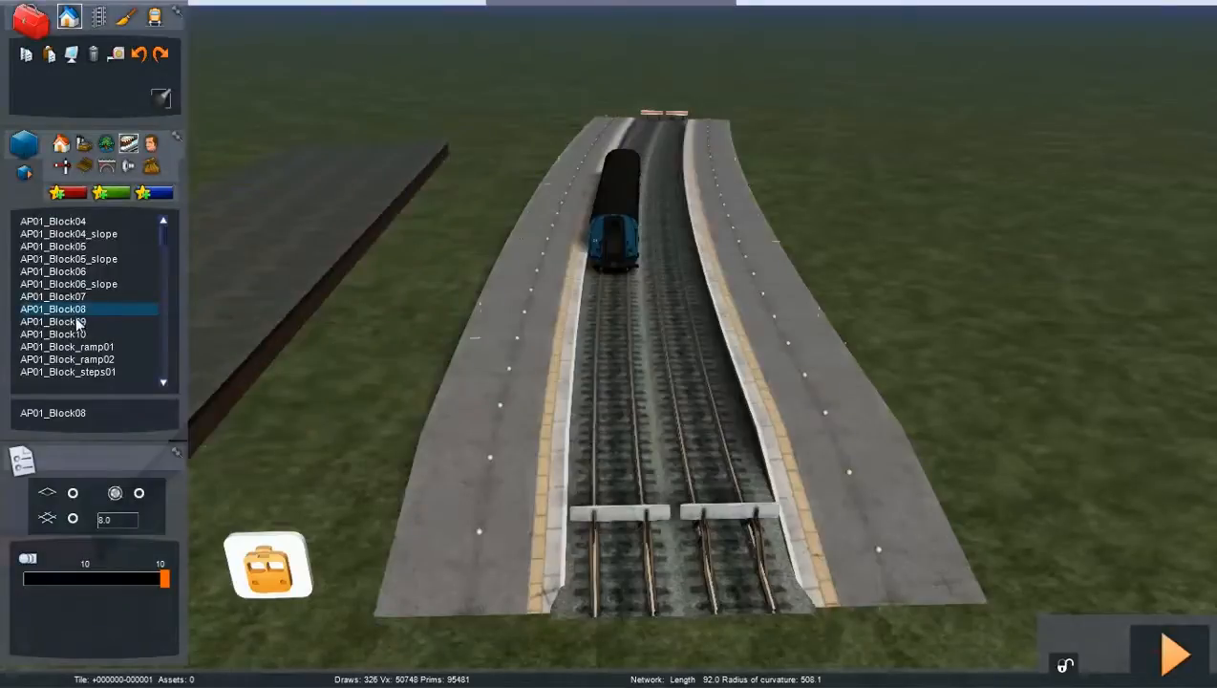
- Preview AP01_Block_ramp01 and AP01_Block_steps02 on the grass beside the platform without placing them
click(78, 348)
scroll(288, 304, down, 3)
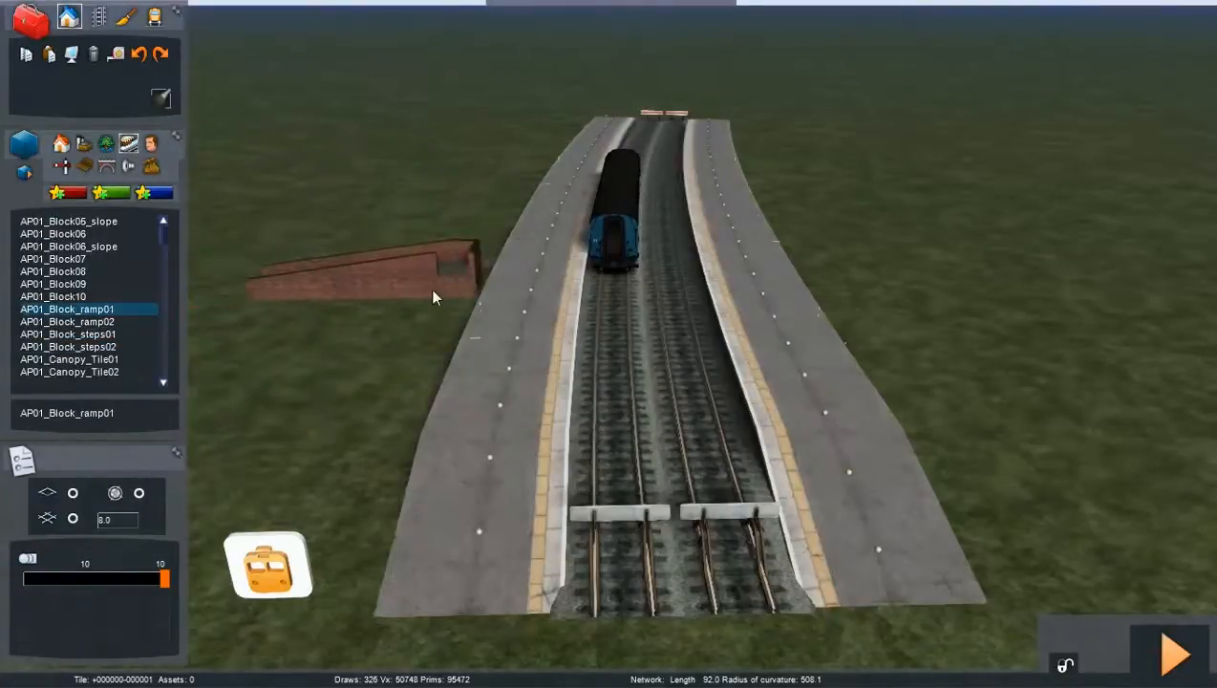
key(Left)
click(105, 346)
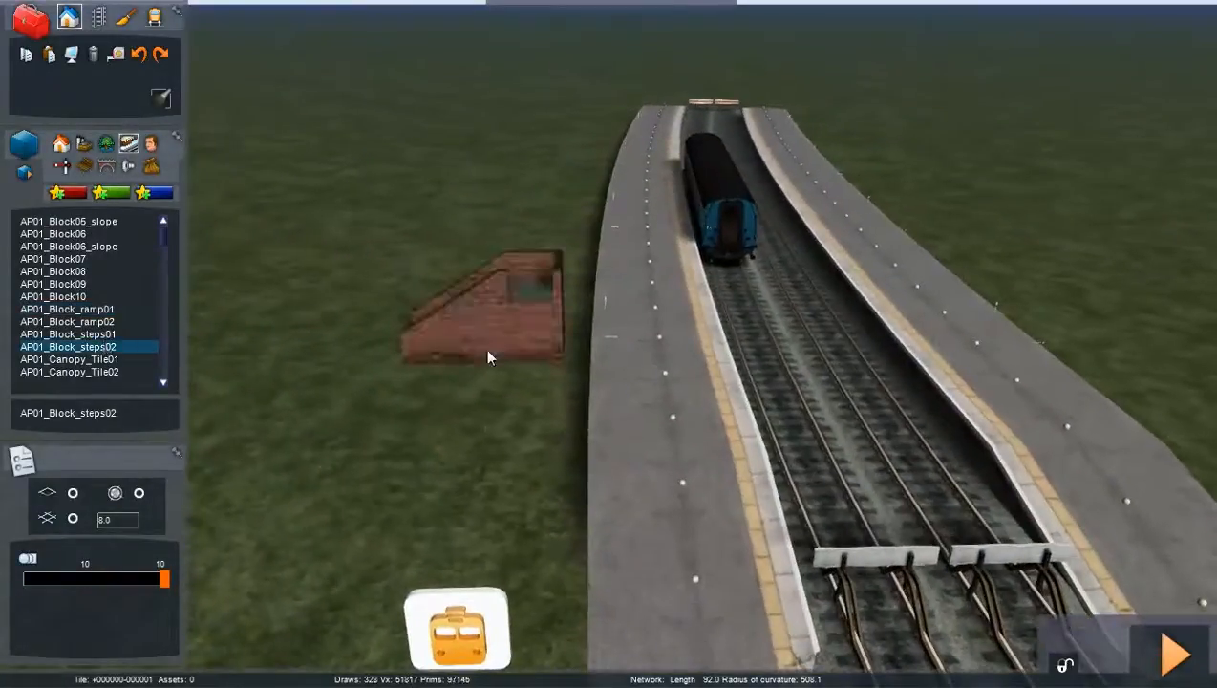
right_click(487, 351)
- Preview AP01_Canopy_Tile01 and AP01_Block02 near the platforms without placing them
key(Left)
right_drag(561, 472, 394, 462)
key(Left)
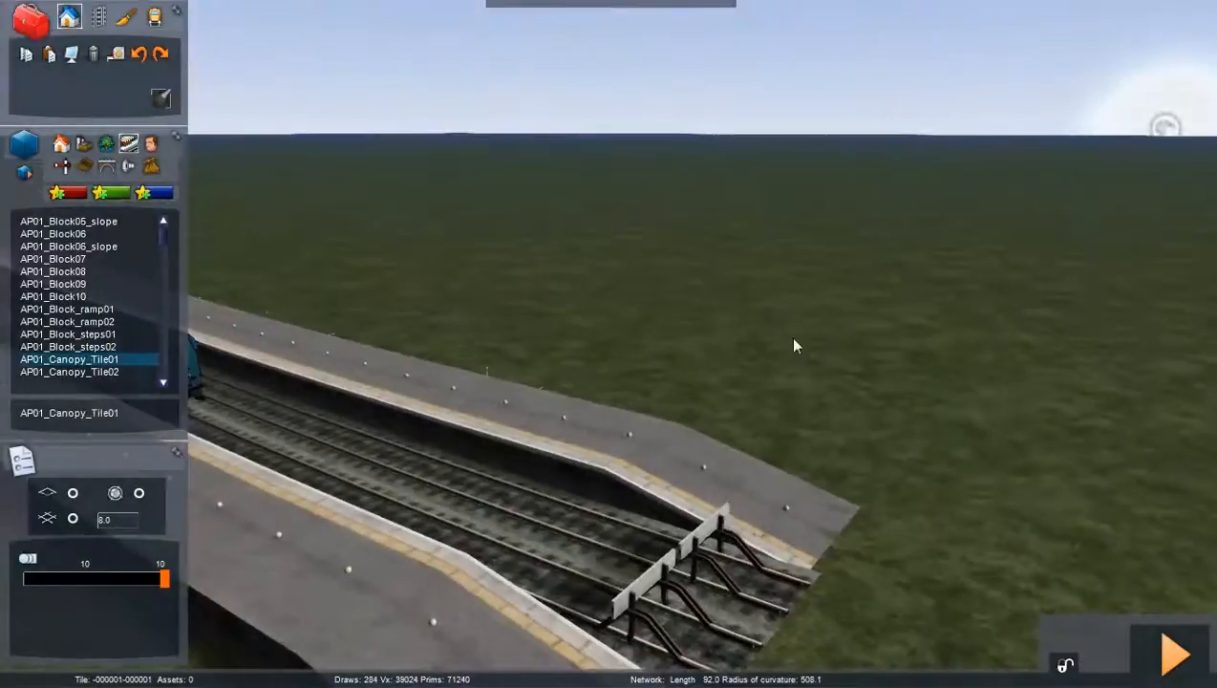
right_click(793, 345)
right_drag(793, 344, 563, 439)
key(Right)
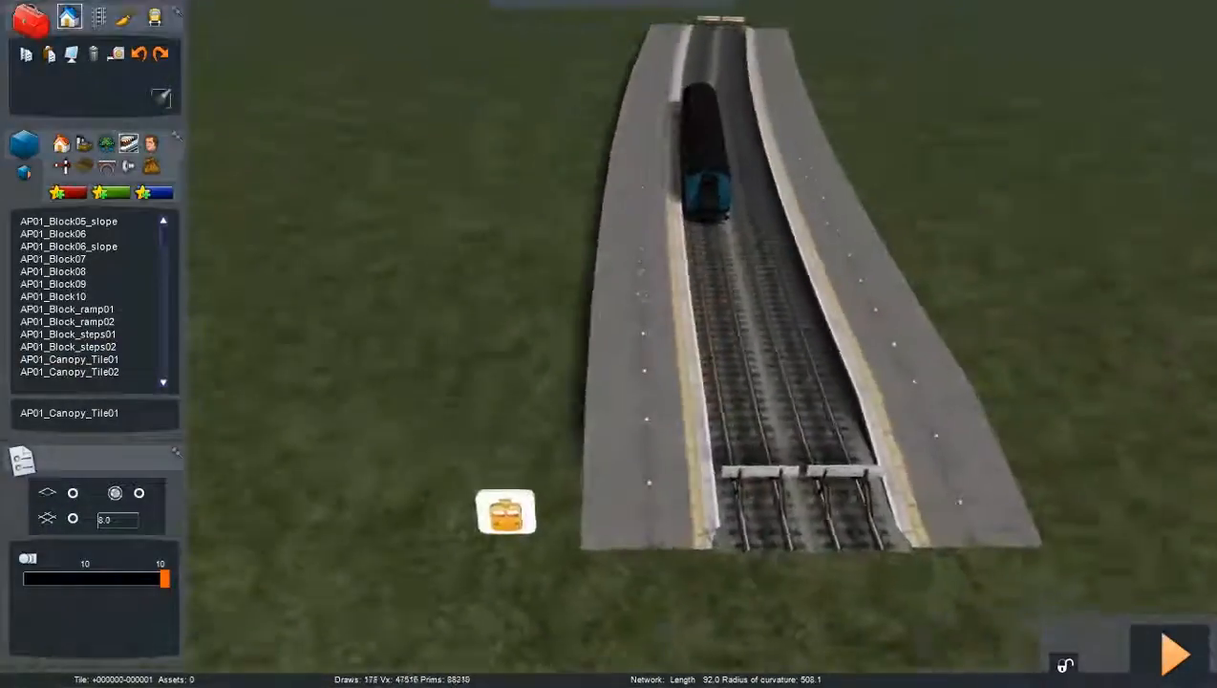
key(Up)
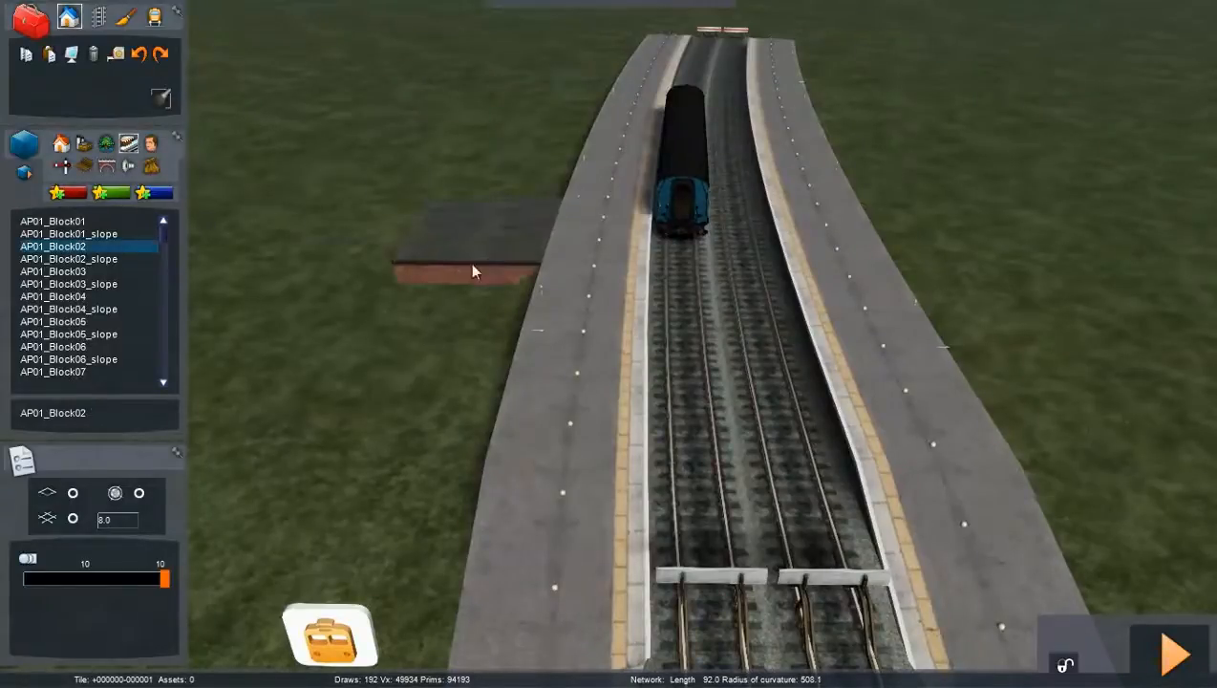
right_drag(402, 318, 411, 392)
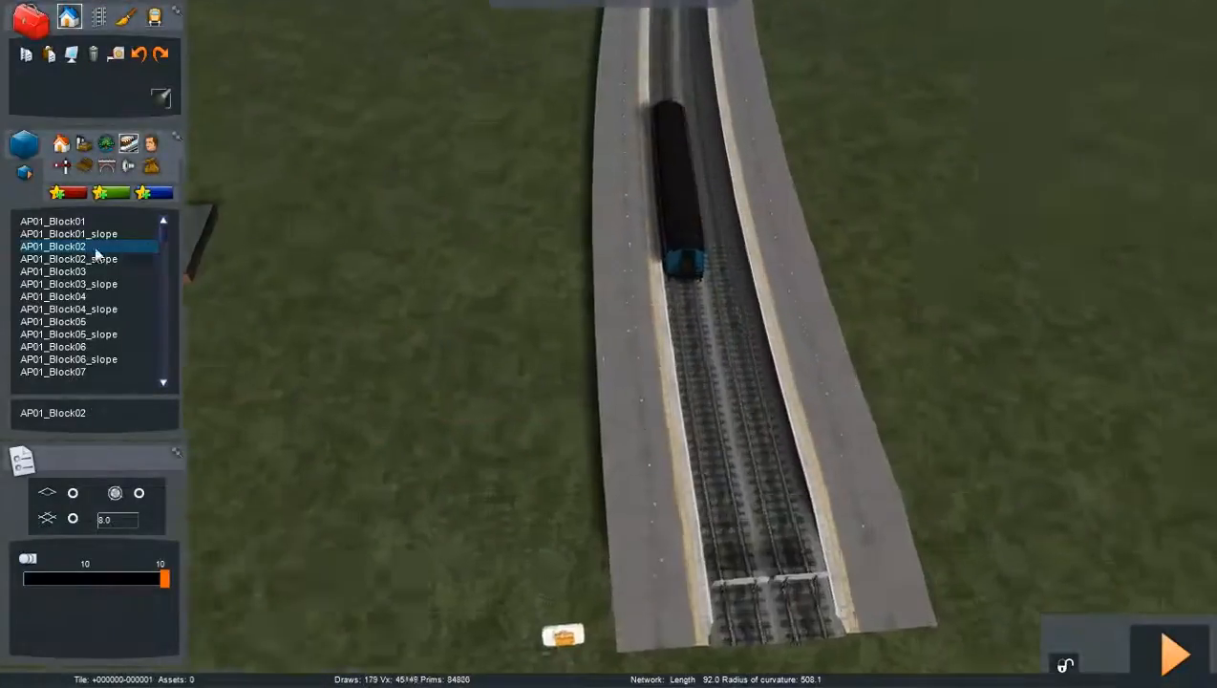
key(Up)
- Place an AP01_Block03 on the grass against the back of the platform beside the coach
click(89, 274)
key(Down)
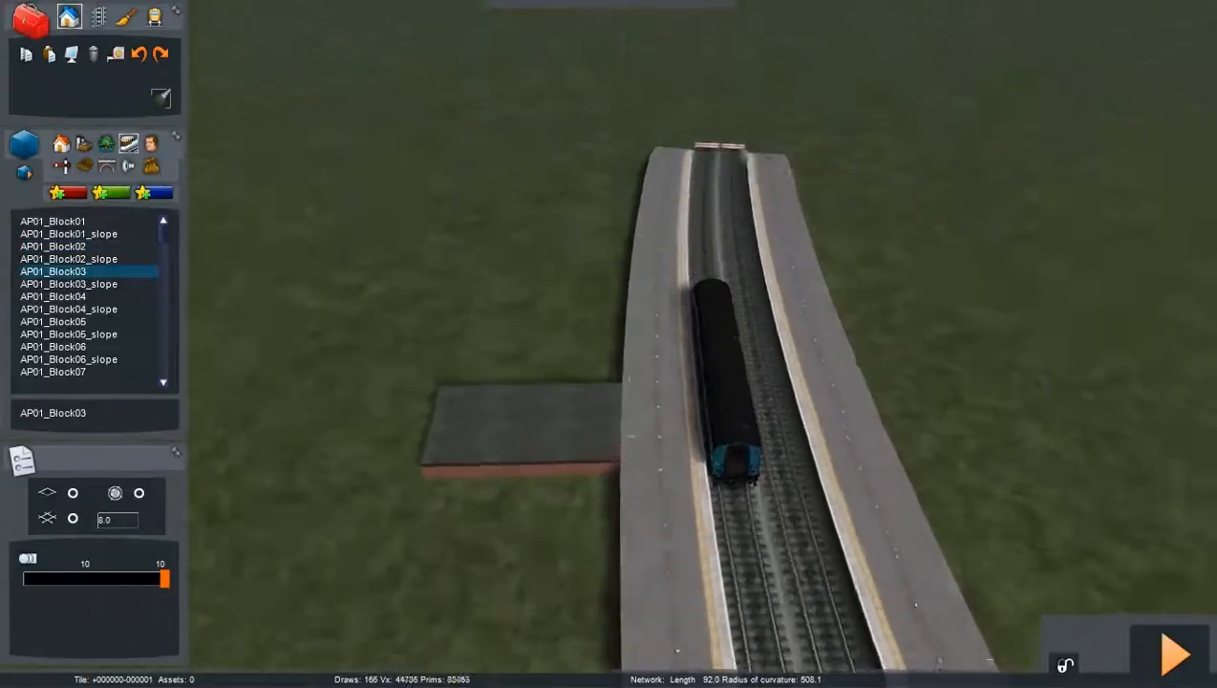
drag(569, 435, 526, 436)
right_click(526, 436)
- Rotate the placed AP01_Block03 so its long side lies along the back edge of the platform
click(559, 461)
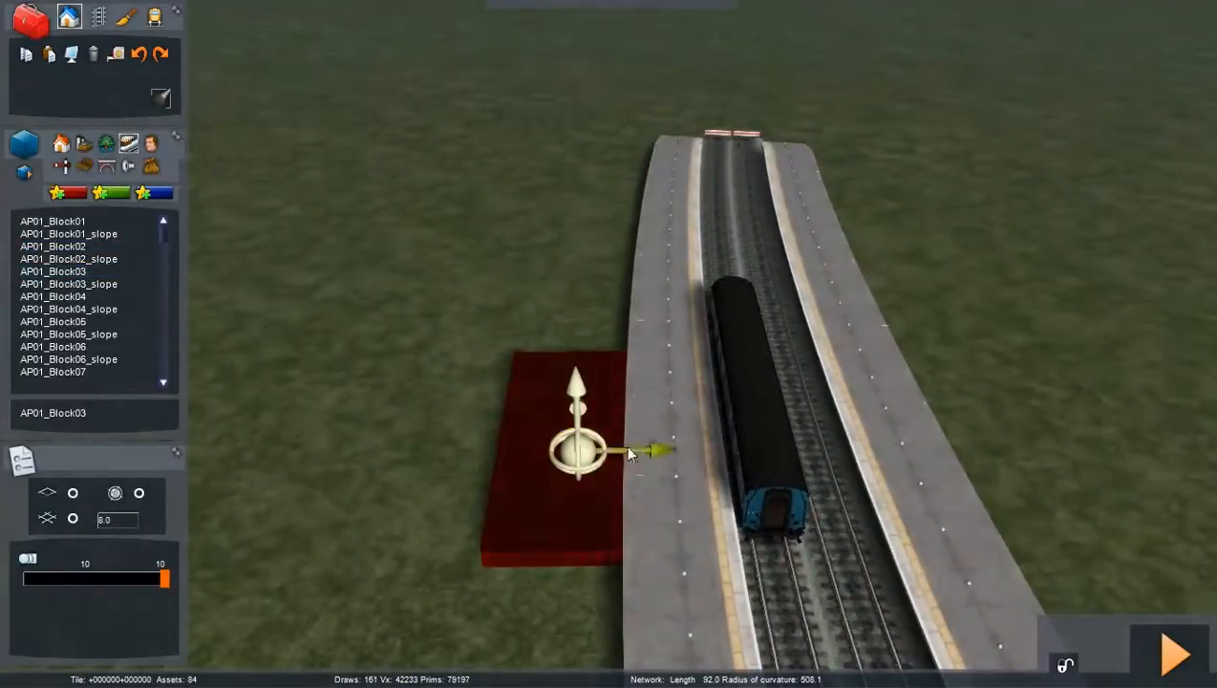
right_drag(620, 505, 567, 329)
key(Up)
key(Down)
key(Up)
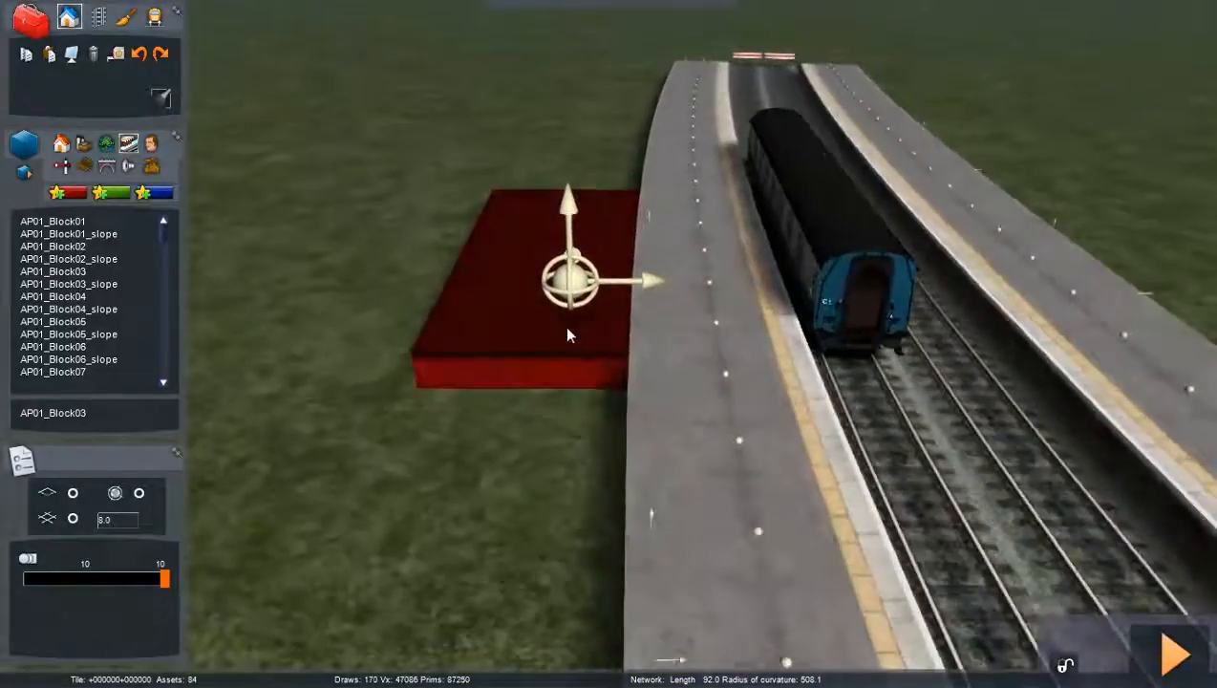
drag(583, 291, 578, 290)
drag(601, 370, 634, 420)
- Fine-tune the block's angle to follow the platform's back edge and raise it level with the platform surface
key(Left)
right_drag(636, 422, 709, 390)
key(Down)
key(Up)
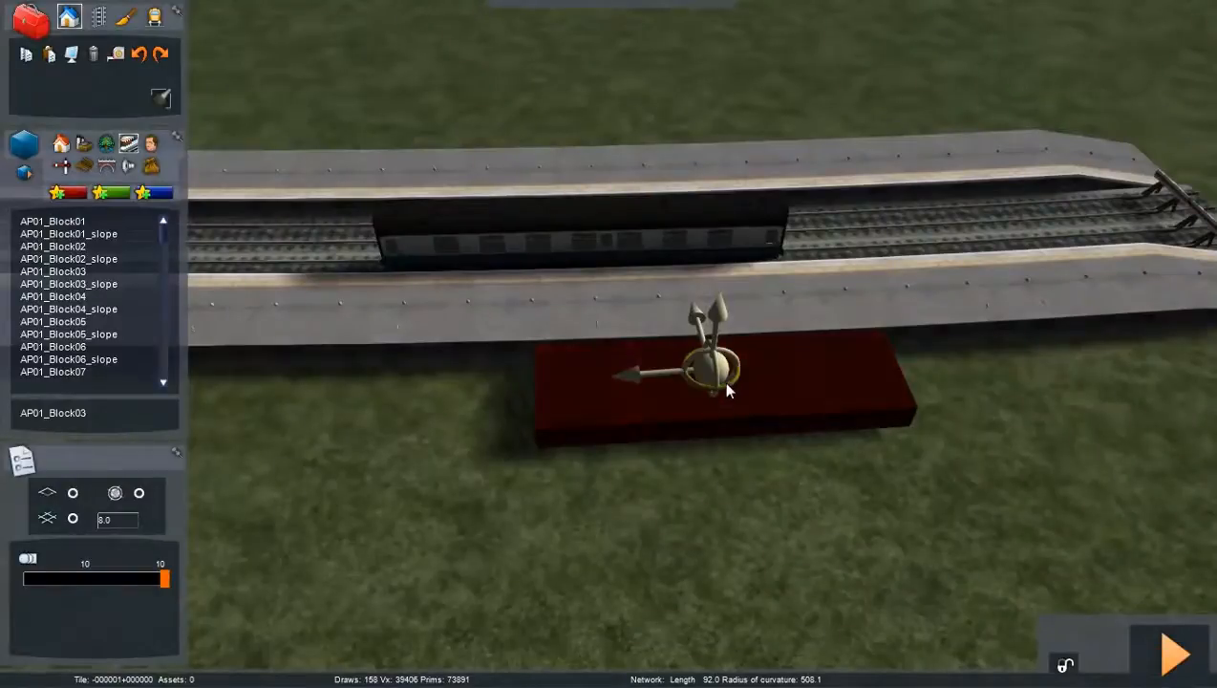
drag(726, 384, 723, 384)
key(Right)
key(Up)
right_drag(723, 384, 667, 361)
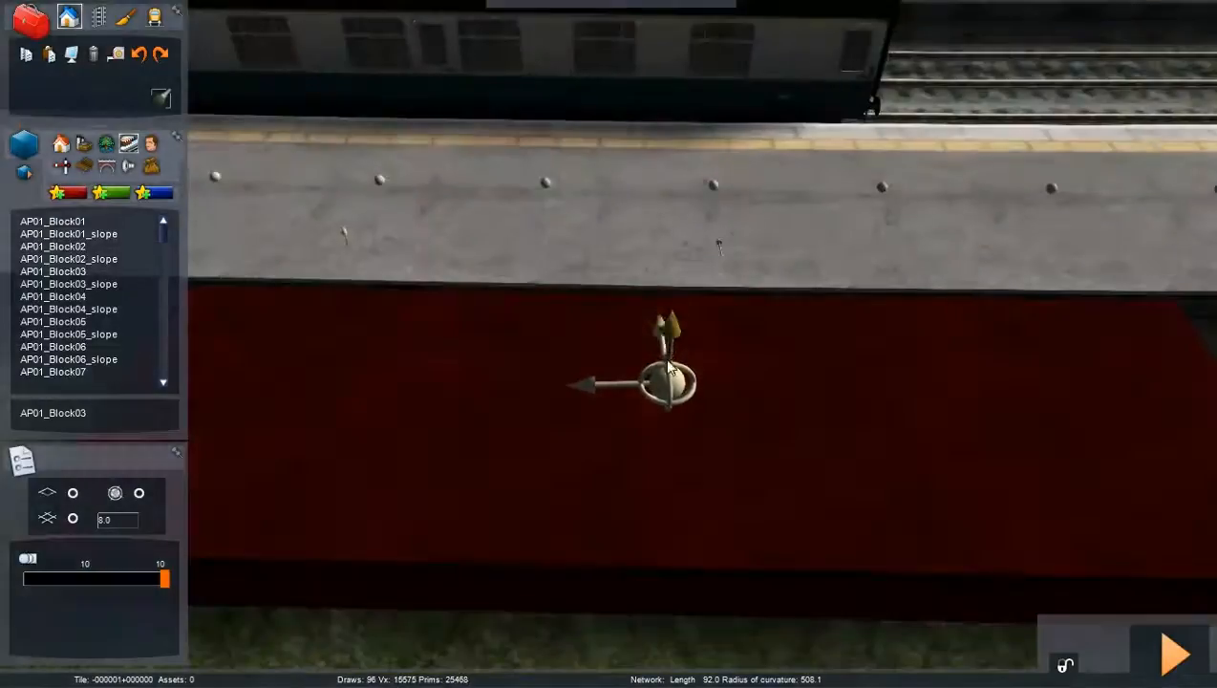
drag(676, 325, 681, 296)
right_drag(680, 311, 659, 378)
key(Down)
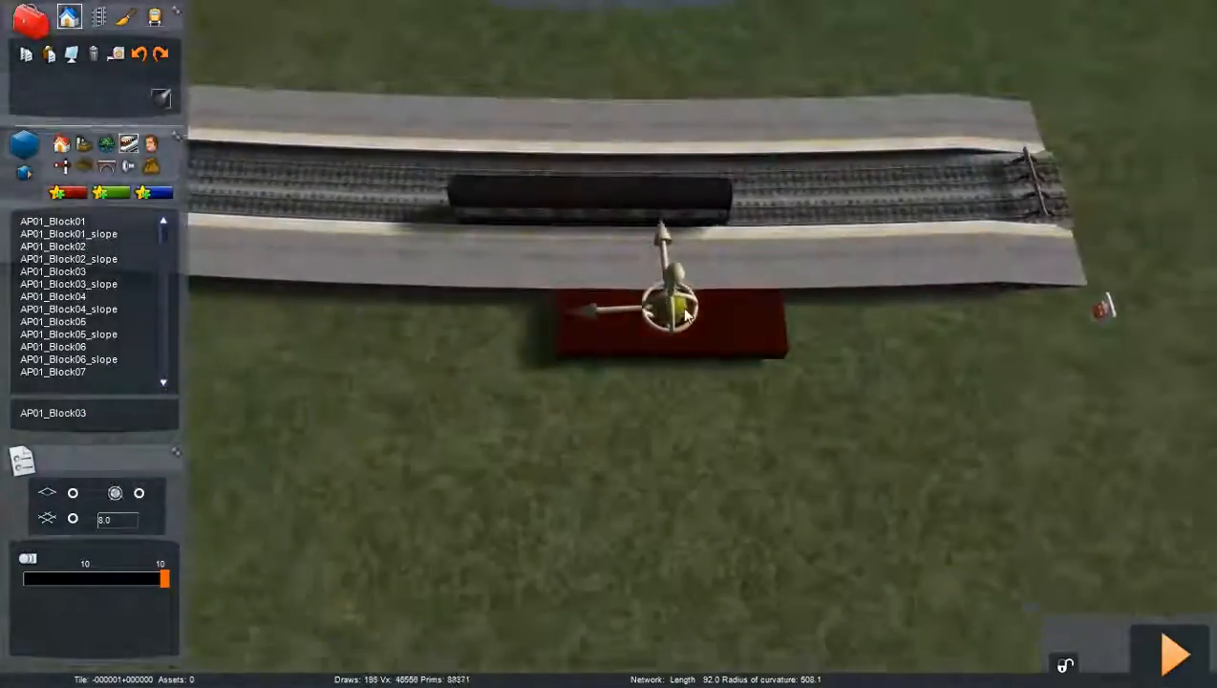
- Duplicate the AP01_Block03 and place the copy end to end with the original along the platform
key(Up)
key(Up)
click(28, 60)
key(Left)
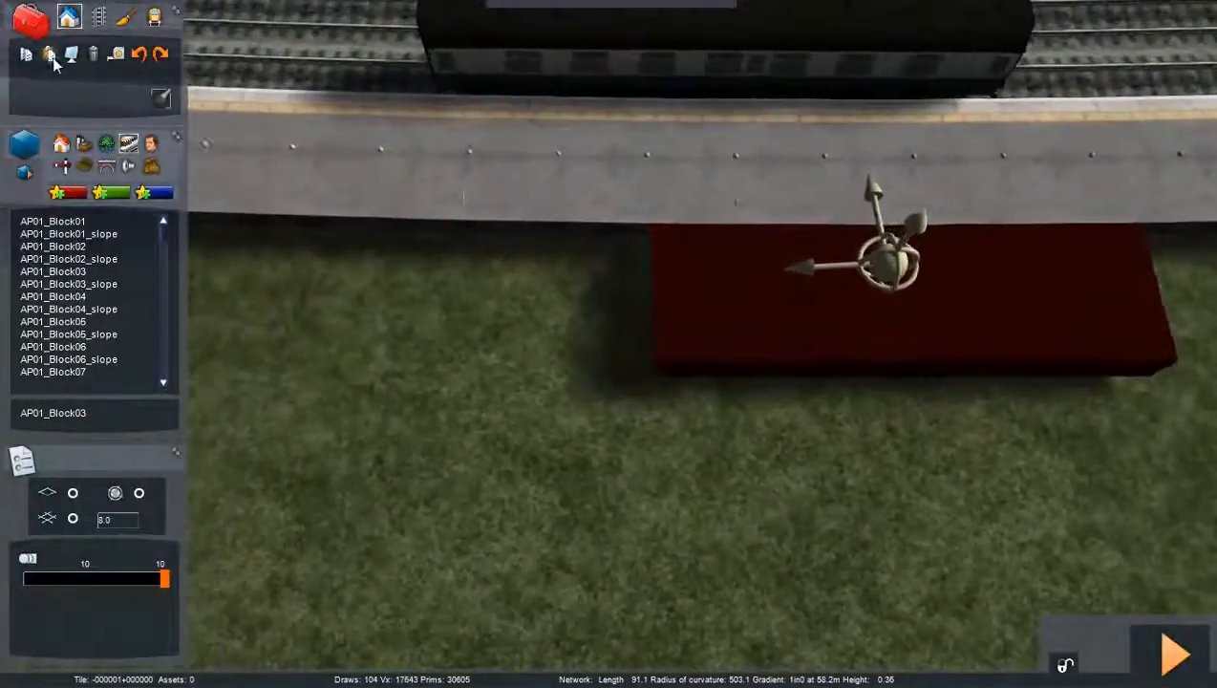
click(50, 57)
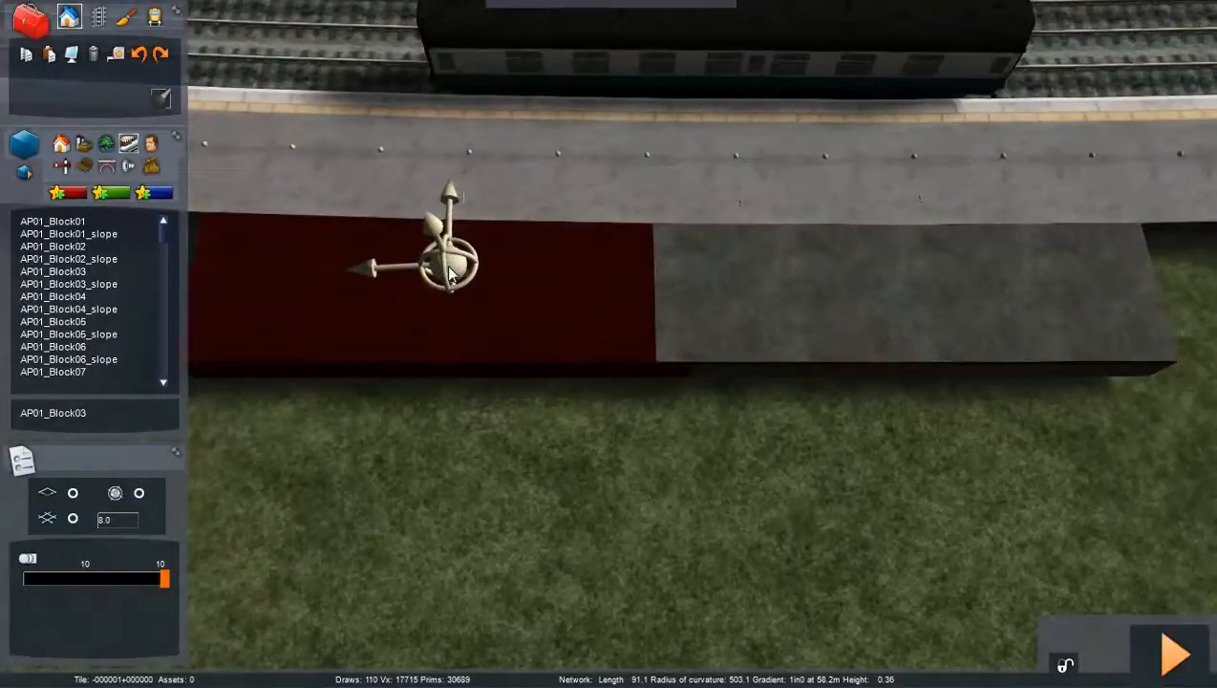
click(445, 268)
key(Down)
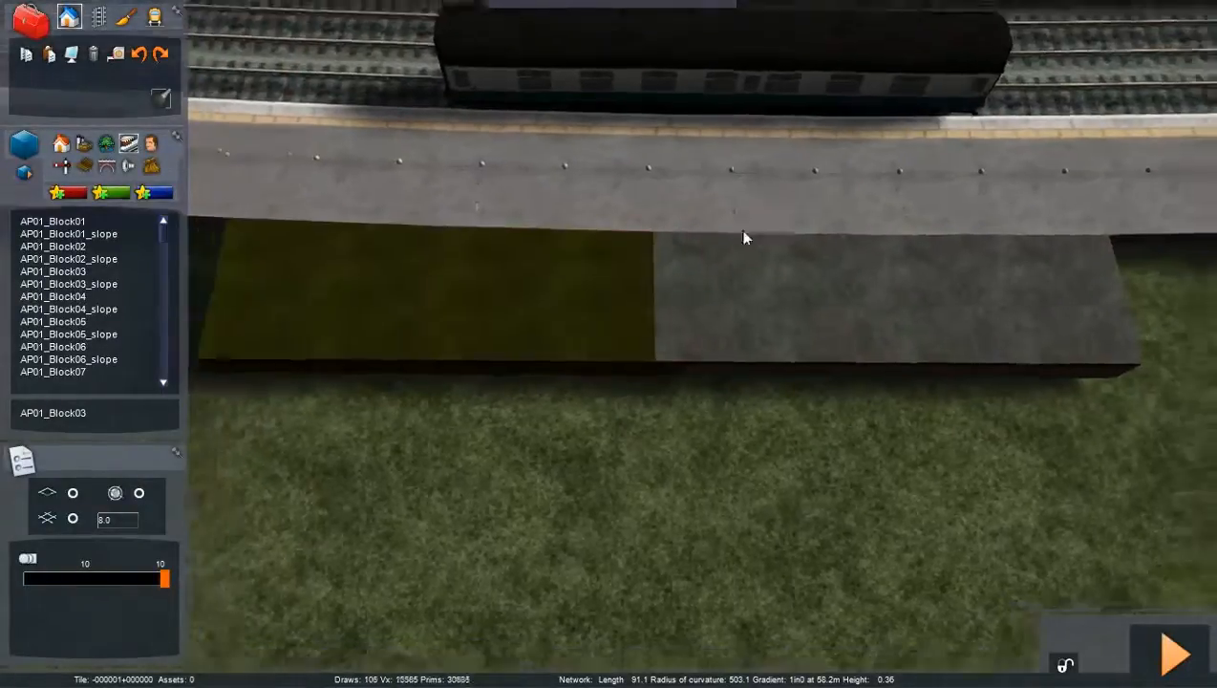
- Select both AP01_Block03 blocks together and rotate them slightly to match the curve of the platform edge
click(631, 310)
ctrl+click(736, 313)
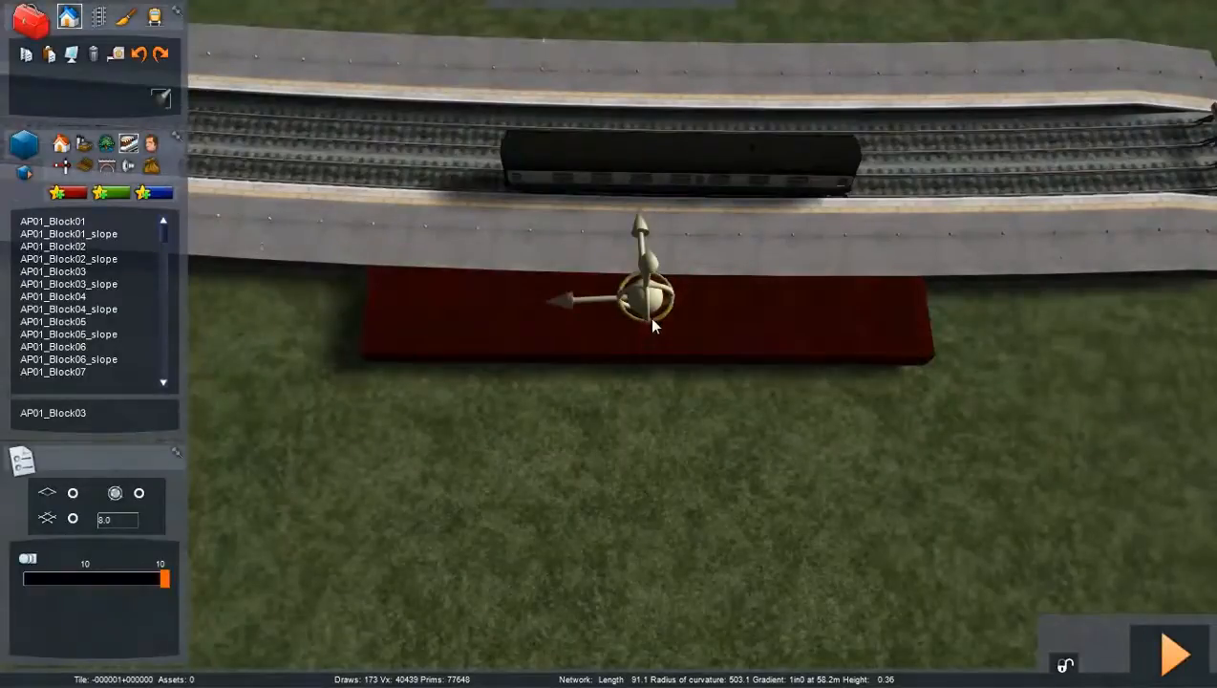
drag(651, 319, 648, 319)
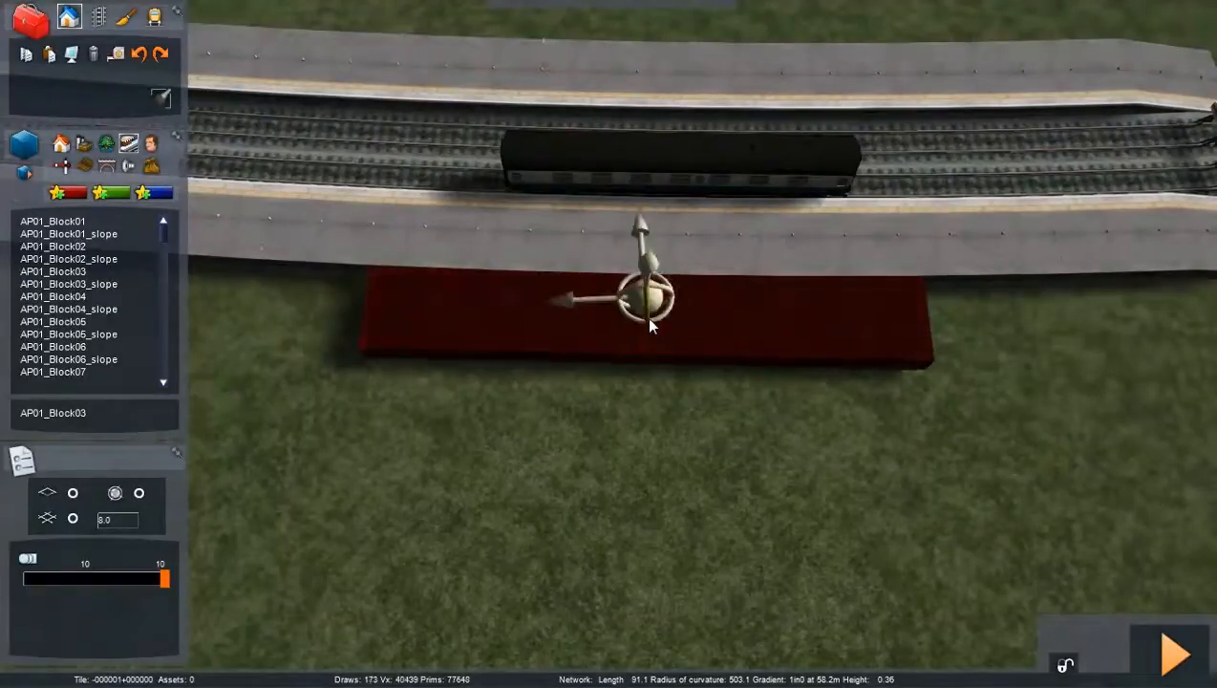
click(770, 459)
- Browse the AP01 assets and preview AP01_Station Building01 and AP01_Station Building06 on the grass without placing them
key(Right)
right_drag(770, 458, 620, 448)
key(Down)
key(Up)
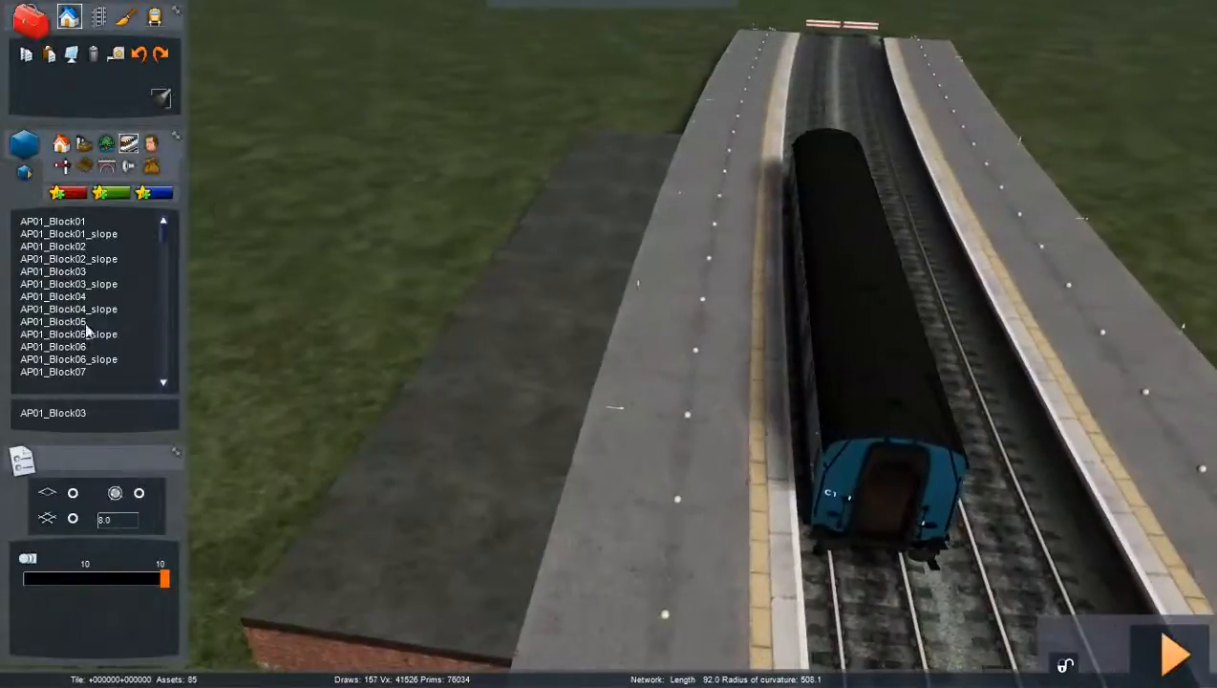
scroll(52, 363, down, 3)
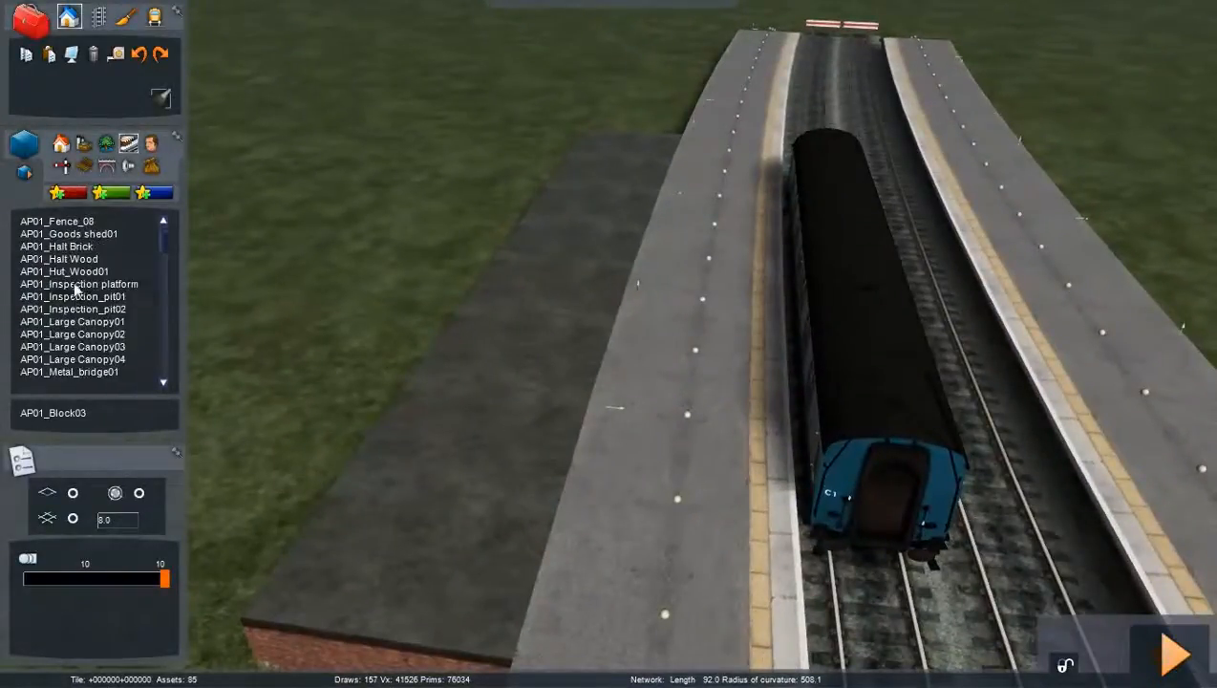
scroll(76, 289, down, 4)
scroll(81, 305, down, 3)
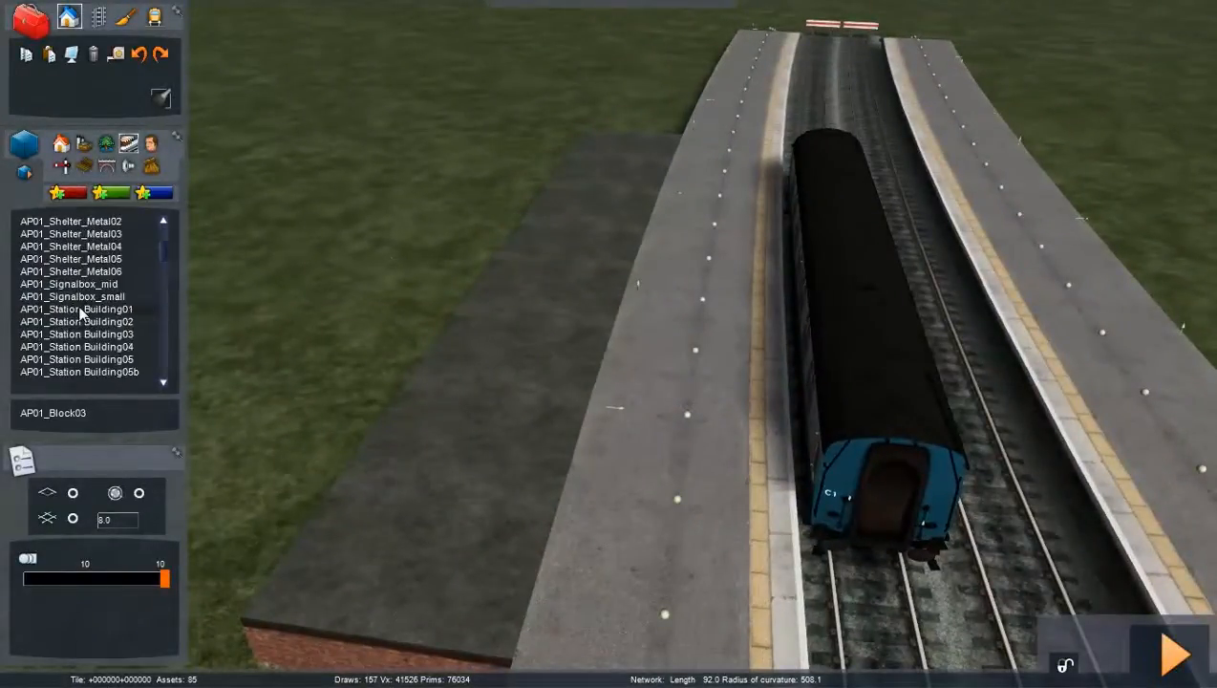
scroll(114, 296, up, 2)
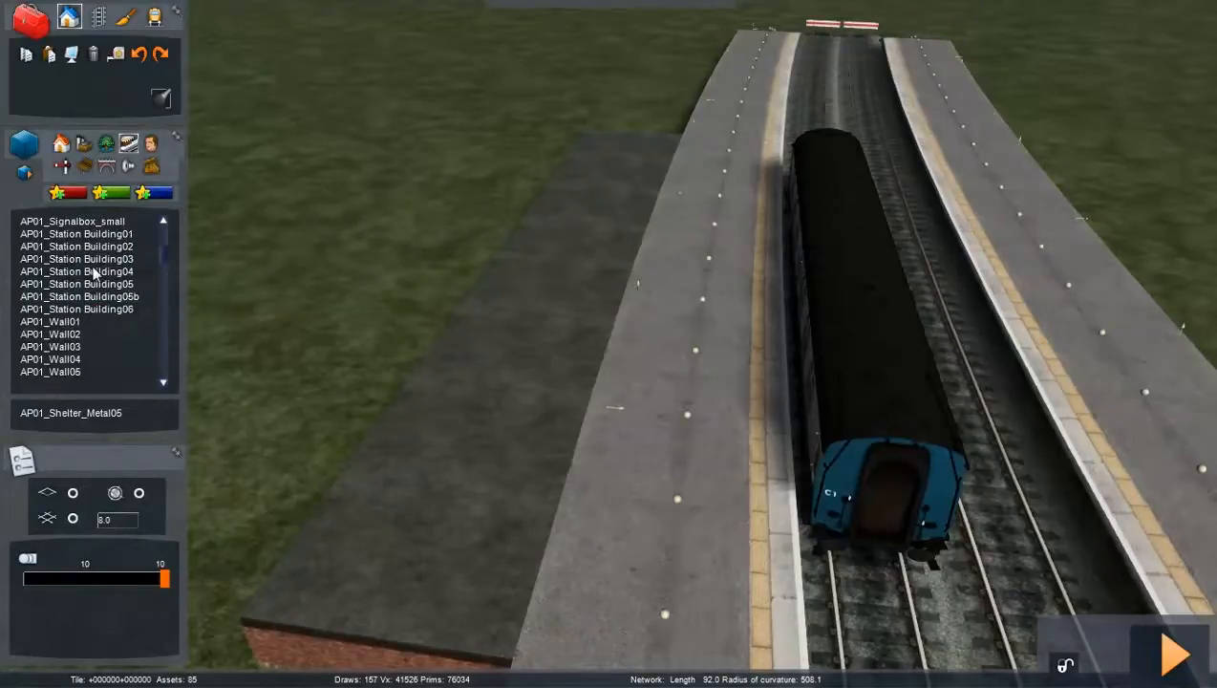
click(110, 237)
right_drag(474, 267, 521, 330)
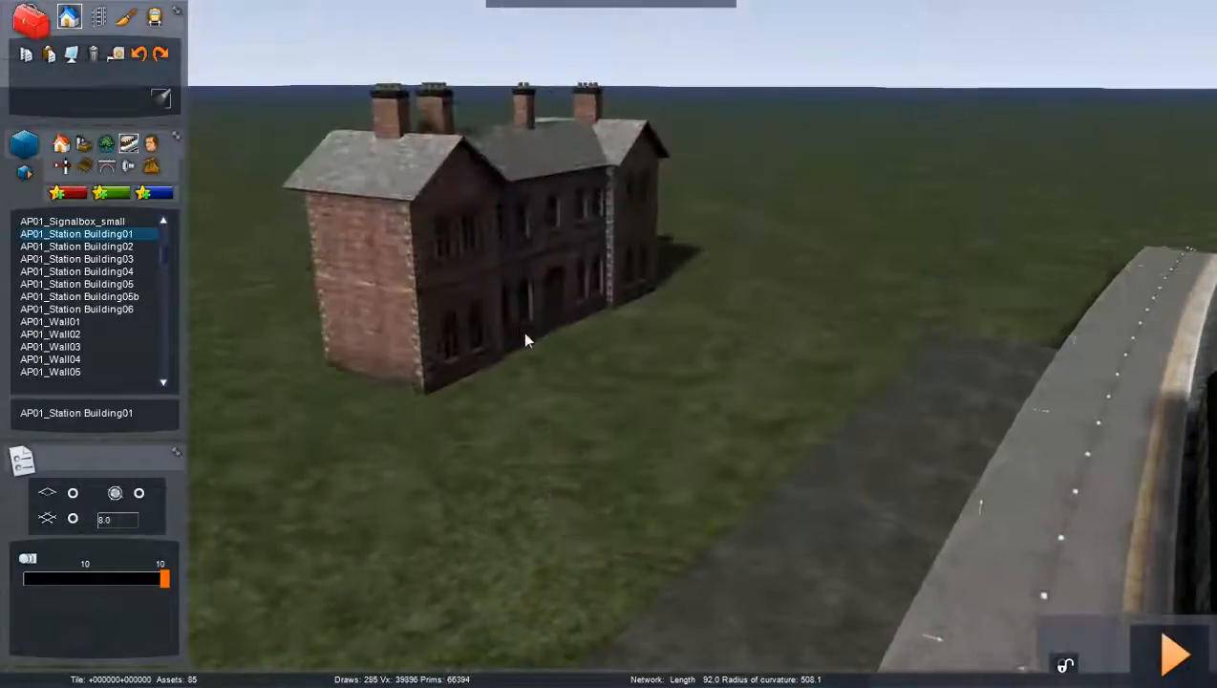
click(79, 311)
key(Right)
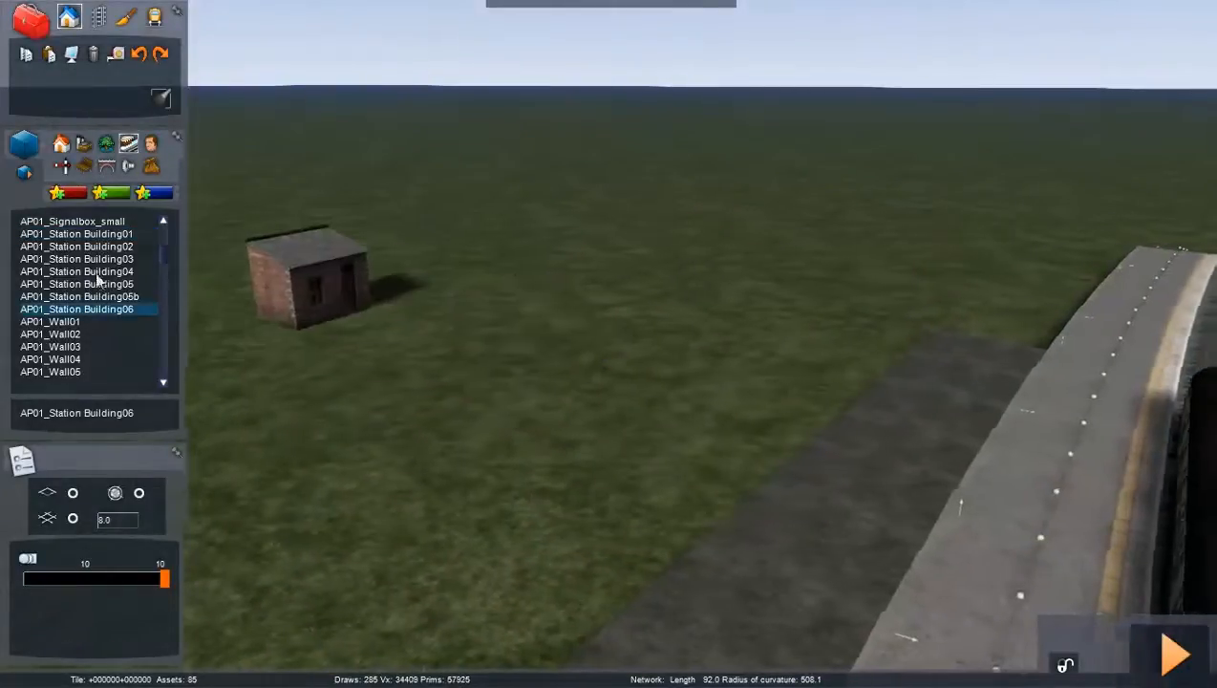
- Place an AP01_Station Building04 on the blocks behind the platform with its doors facing the track
click(103, 275)
right_drag(621, 353, 477, 315)
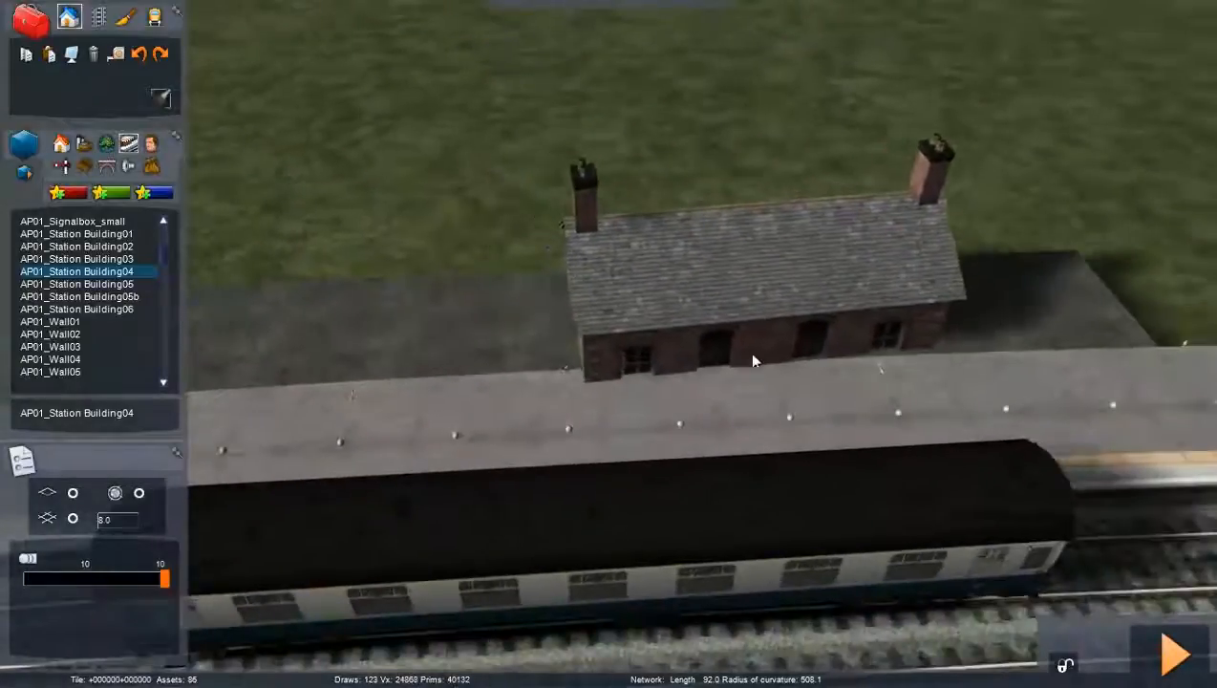
click(817, 371)
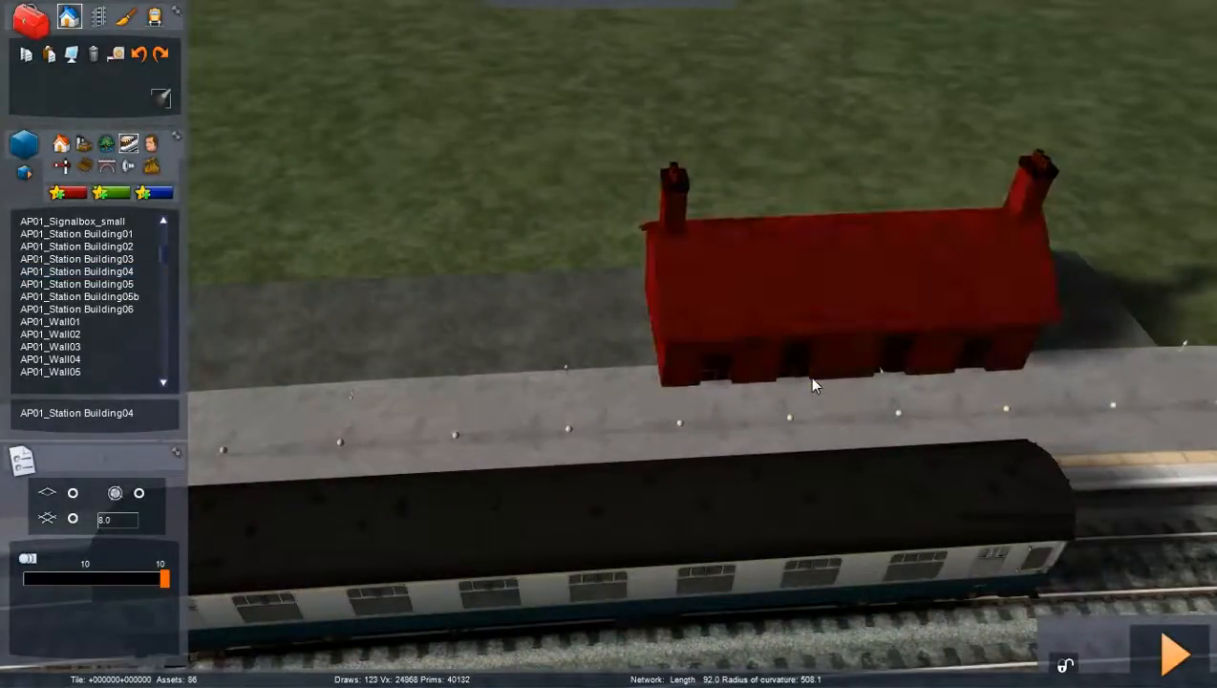
- Raise the station building until its base rests on the platform surface and check its fit from the end
drag(815, 355, 826, 172)
mouse_move(835, 266)
mouse_down()
mouse_move(836, 281)
mouse_move(842, 271)
mouse_up()
click(754, 288)
key(Left)
right_drag(753, 289, 576, 339)
key(Left)
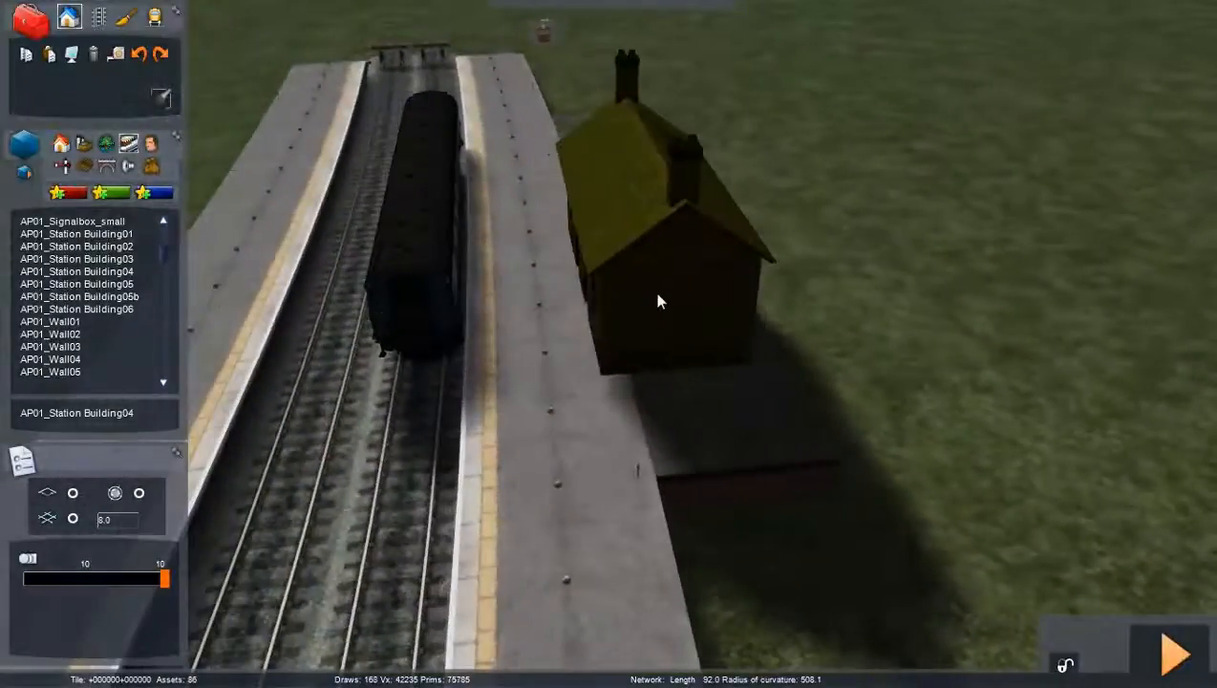
drag(657, 294, 667, 338)
key(Up)
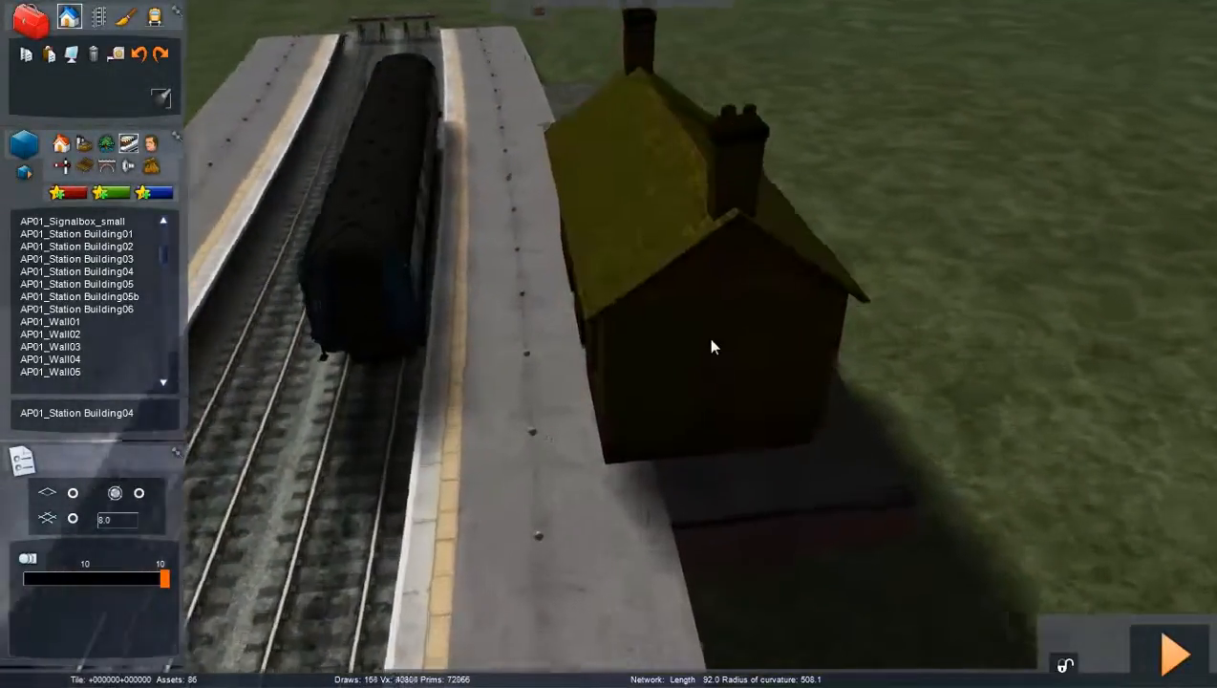
right_drag(712, 339, 534, 298)
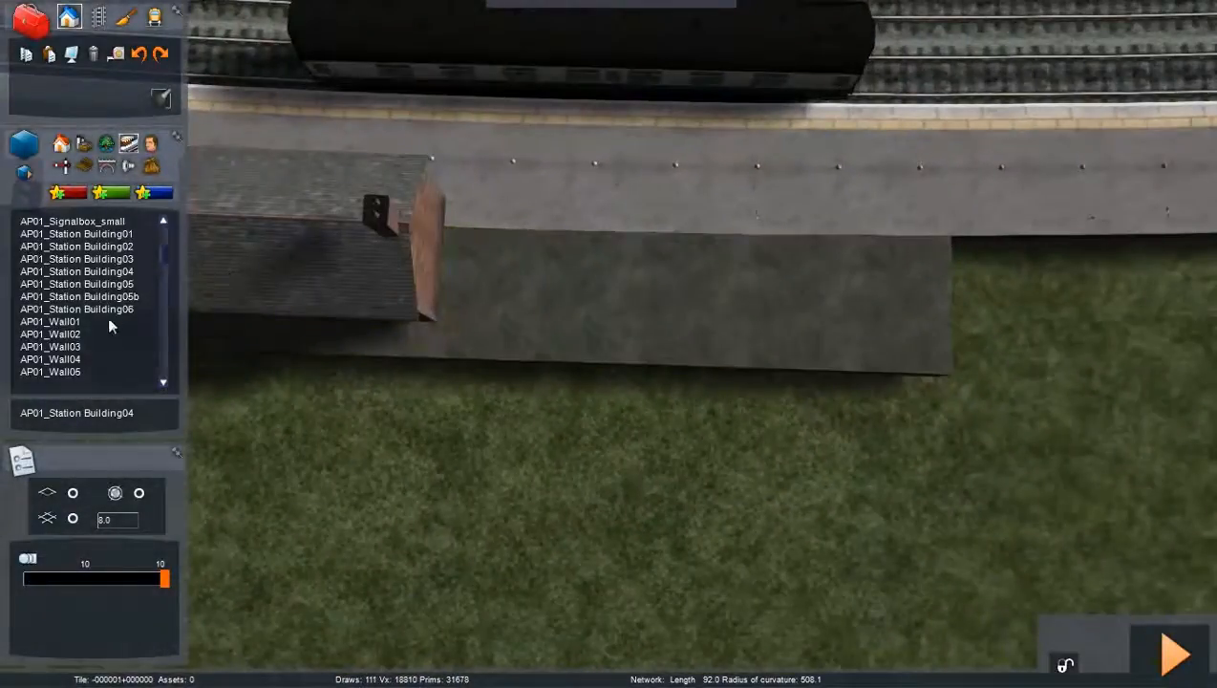
- Preview AP01_Station Building06, but place an AP01_Station Building05b against the end wall of the station building instead
key(Down)
click(131, 308)
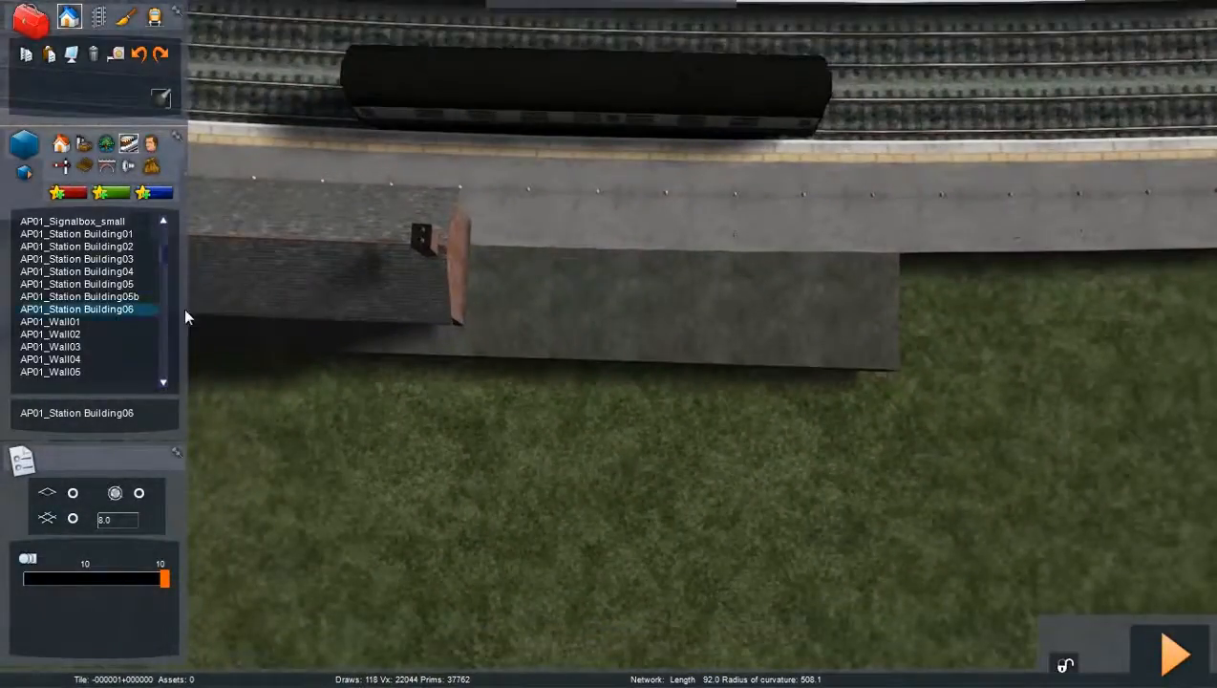
scroll(602, 282, up, 3)
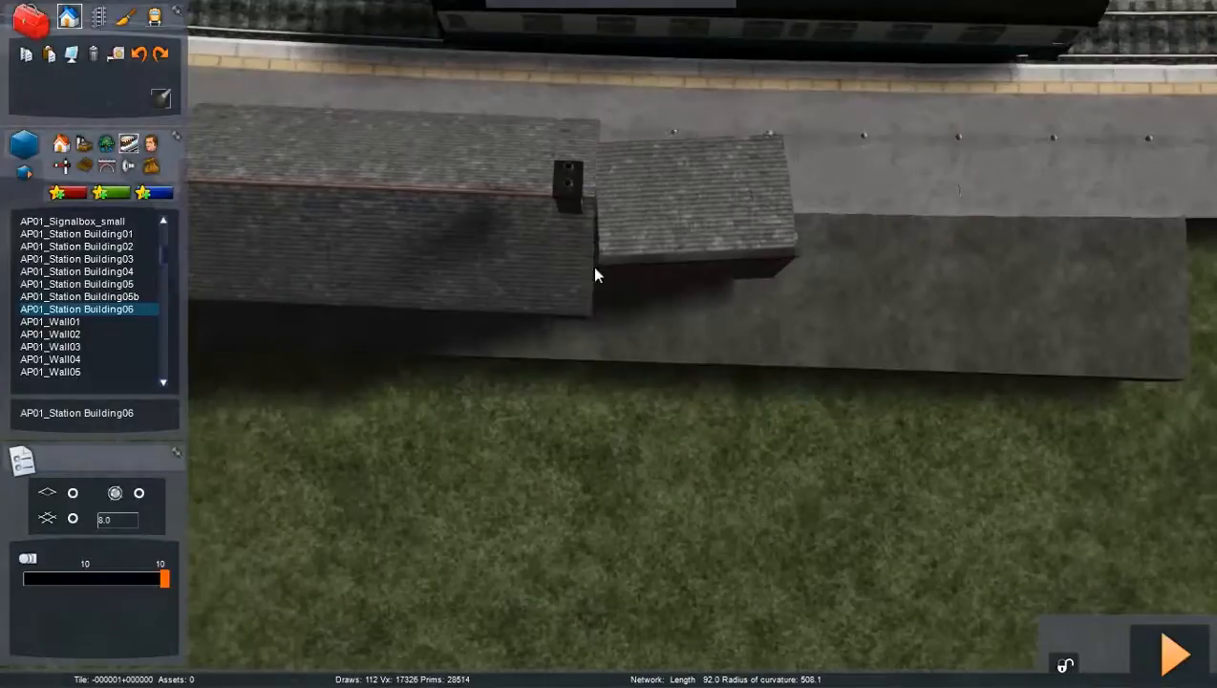
key(Right)
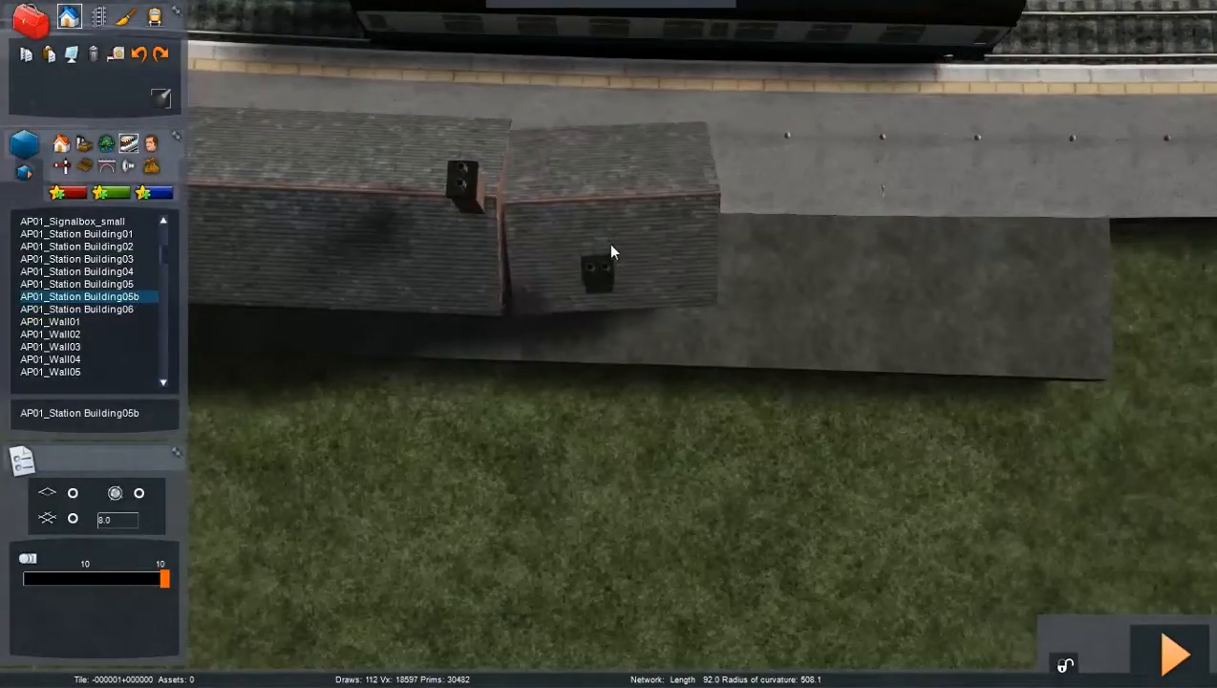
click(607, 245)
key(space)
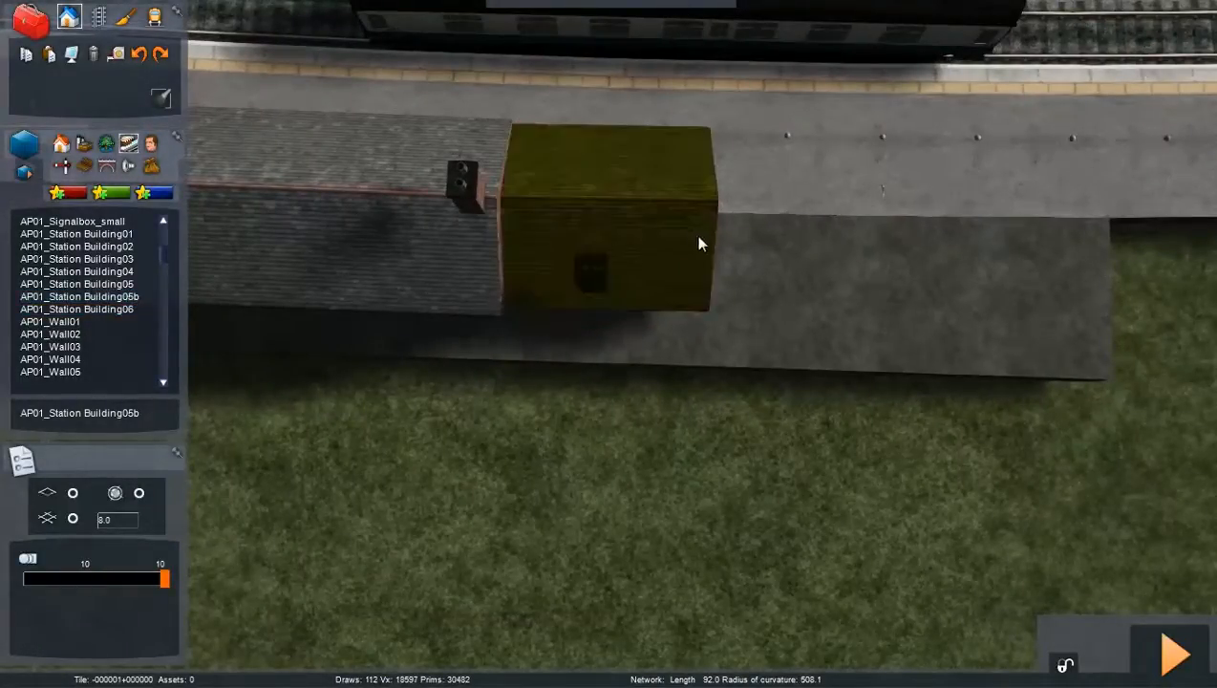
- Raise the AP01_Station Building05b extension so its roof and base line up with the main station building
key(Up)
right_drag(698, 242, 686, 330)
click(685, 335)
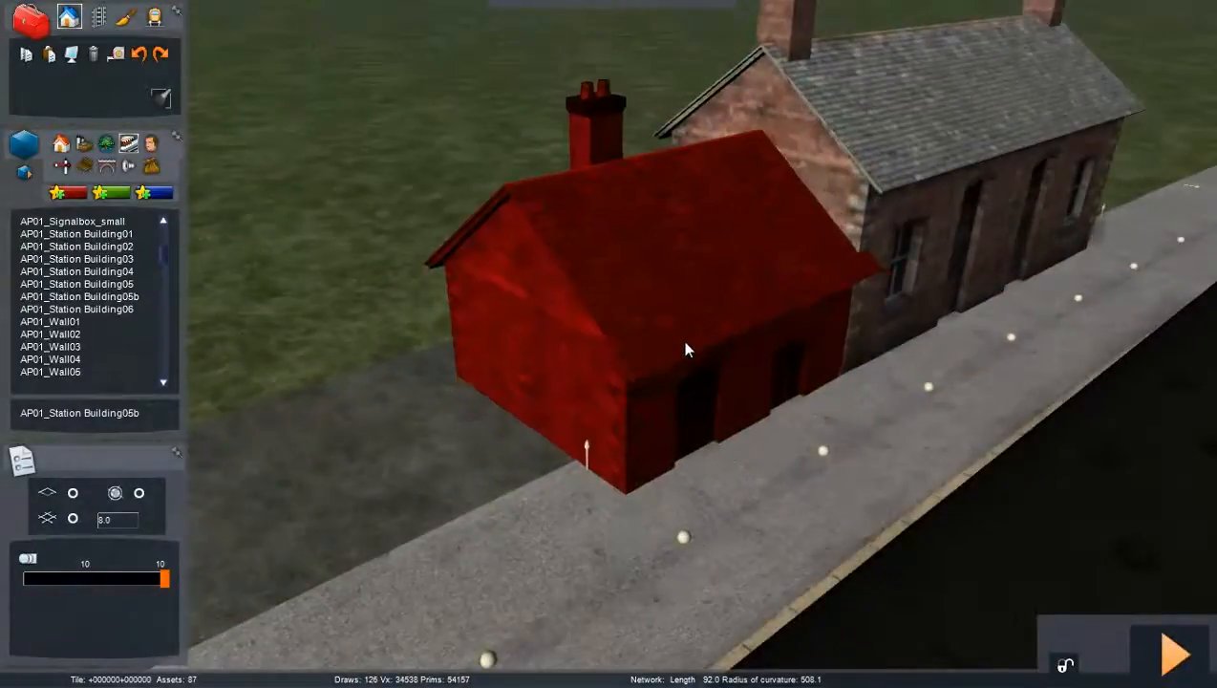
click(683, 343)
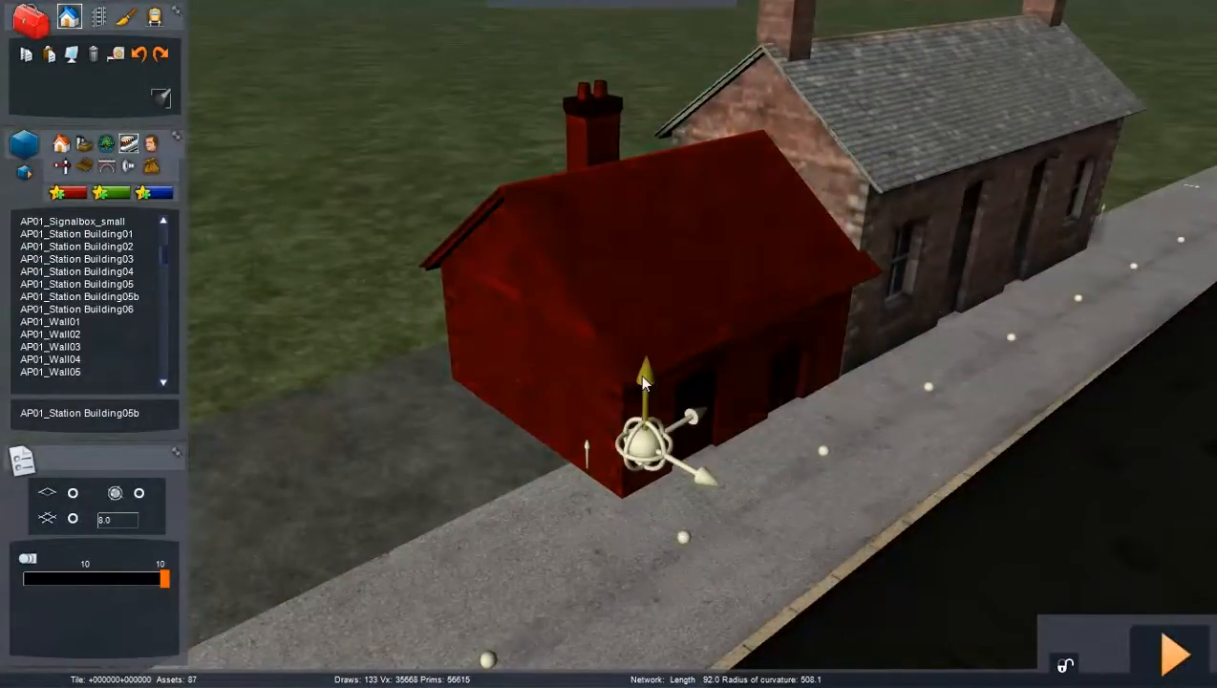
drag(643, 375, 647, 122)
click(586, 453)
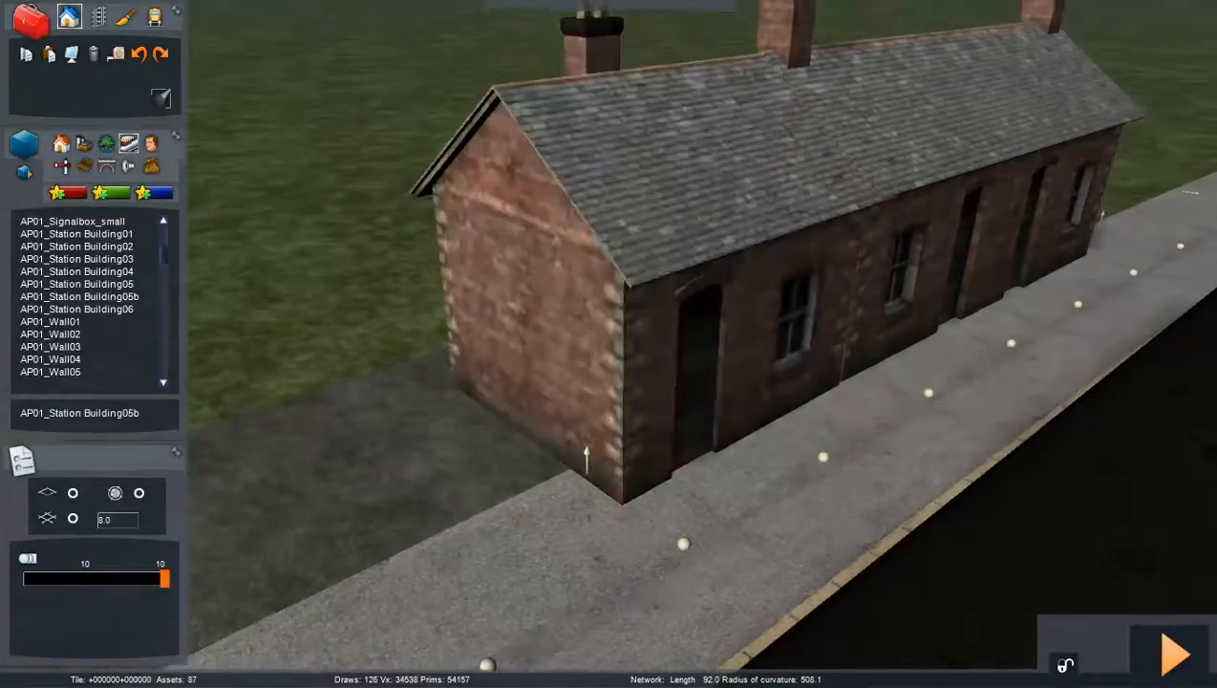
- Place an AP01_Block01_slope against the free end of the blocks, running down alongside the platform's back edge
scroll(611, 343, down, 8)
scroll(611, 343, up, 4)
right_drag(628, 283, 685, 436)
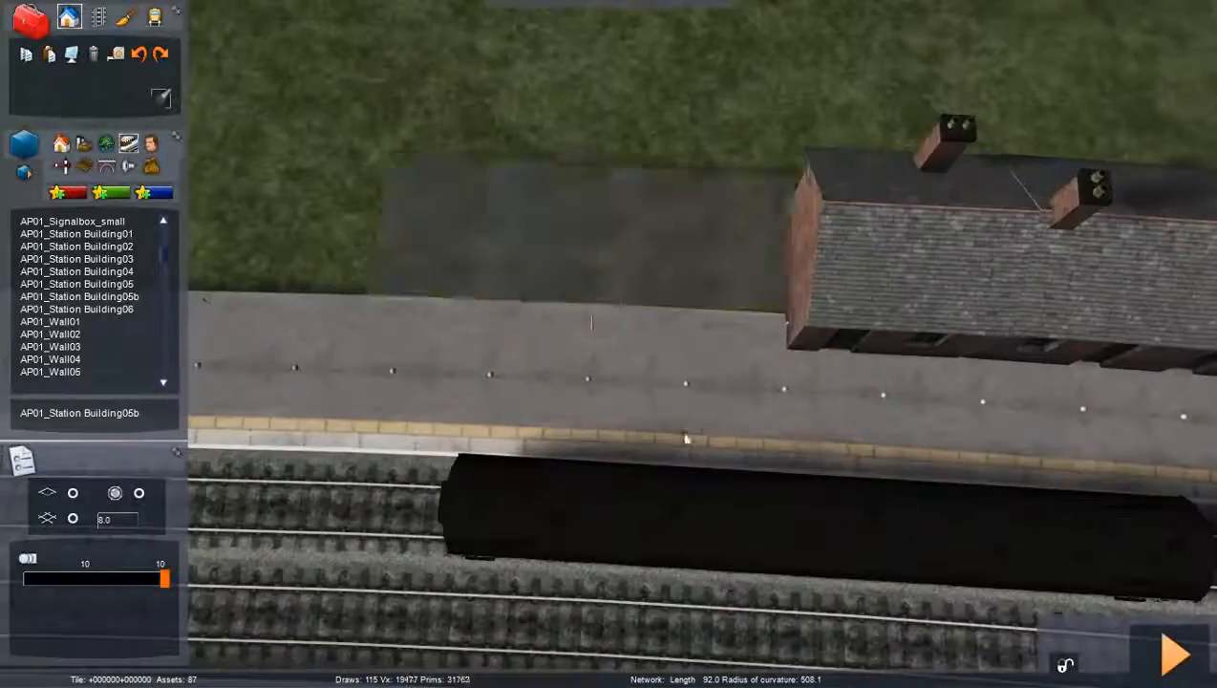
right_drag(821, 310, 907, 349)
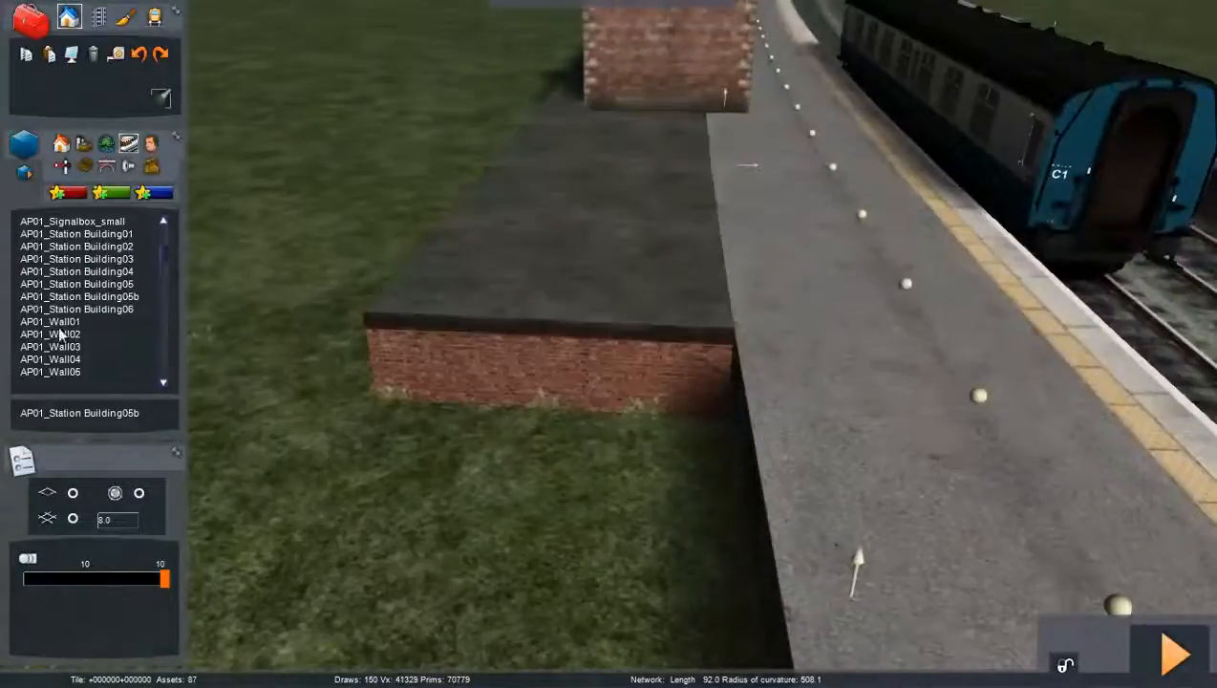
drag(155, 259, 160, 228)
key(Down)
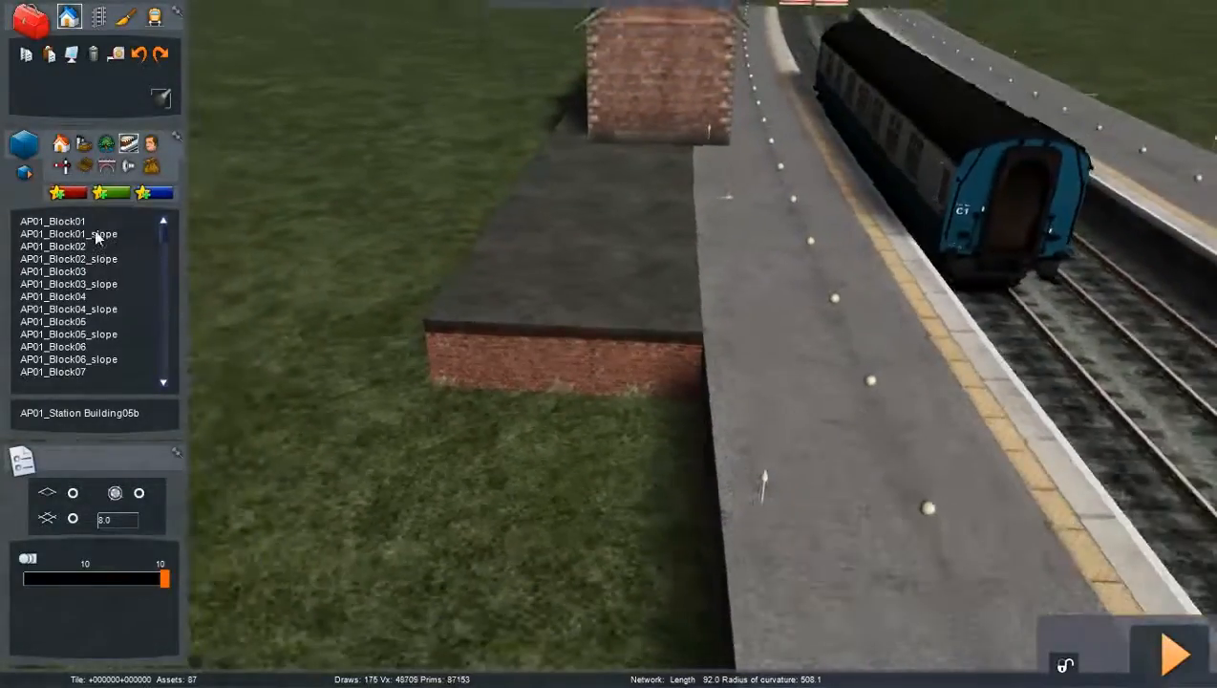
click(94, 224)
click(79, 235)
key(Down)
right_drag(621, 377, 635, 402)
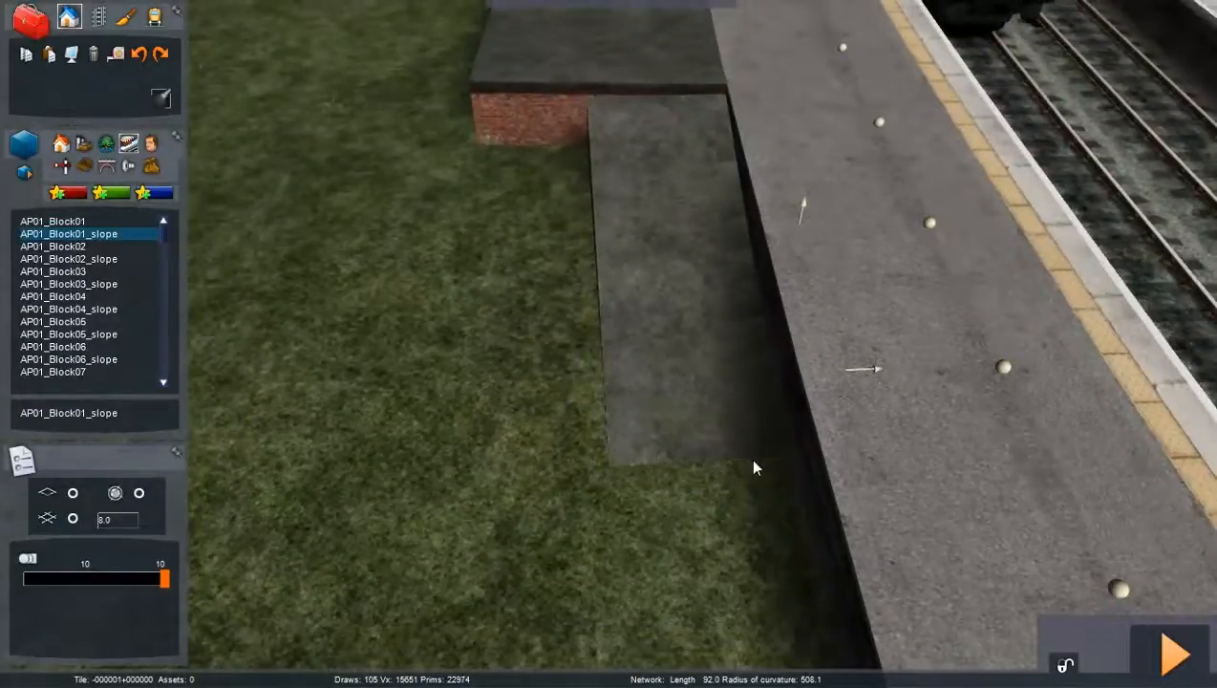
click(715, 463)
- Raise the AP01_Block01_slope so its upper end meets the top of the block, and view the whole station
key(Down)
click(656, 479)
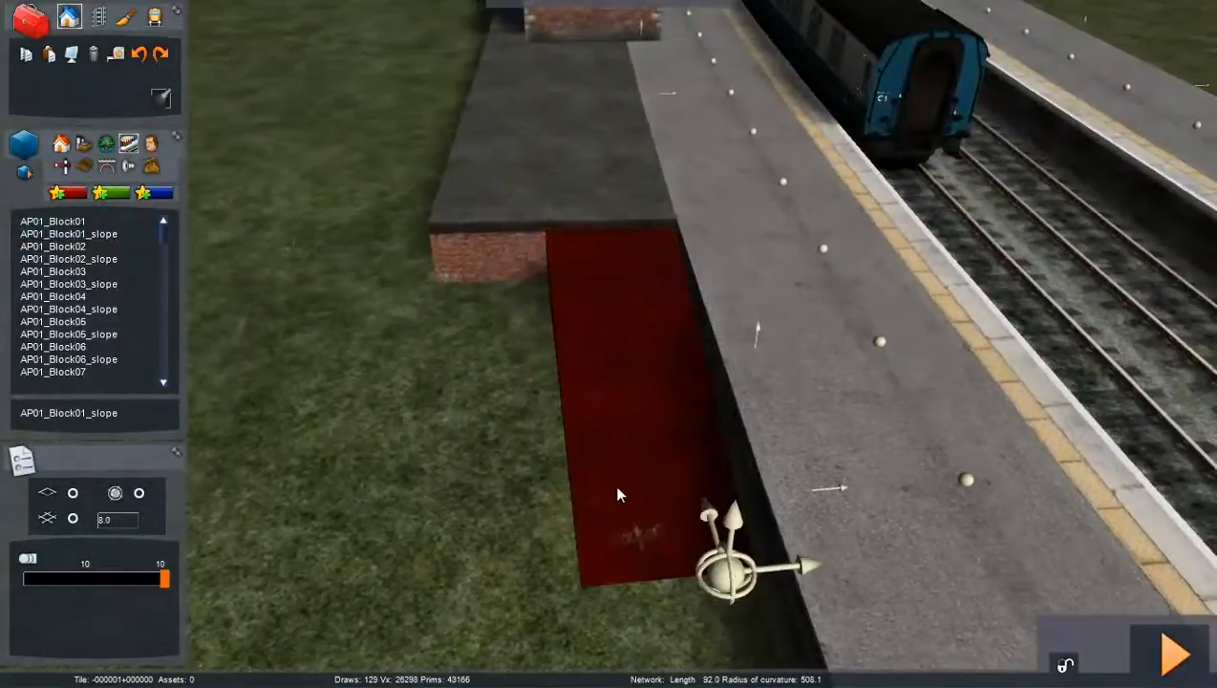
drag(617, 479, 619, 478)
drag(741, 521, 736, 478)
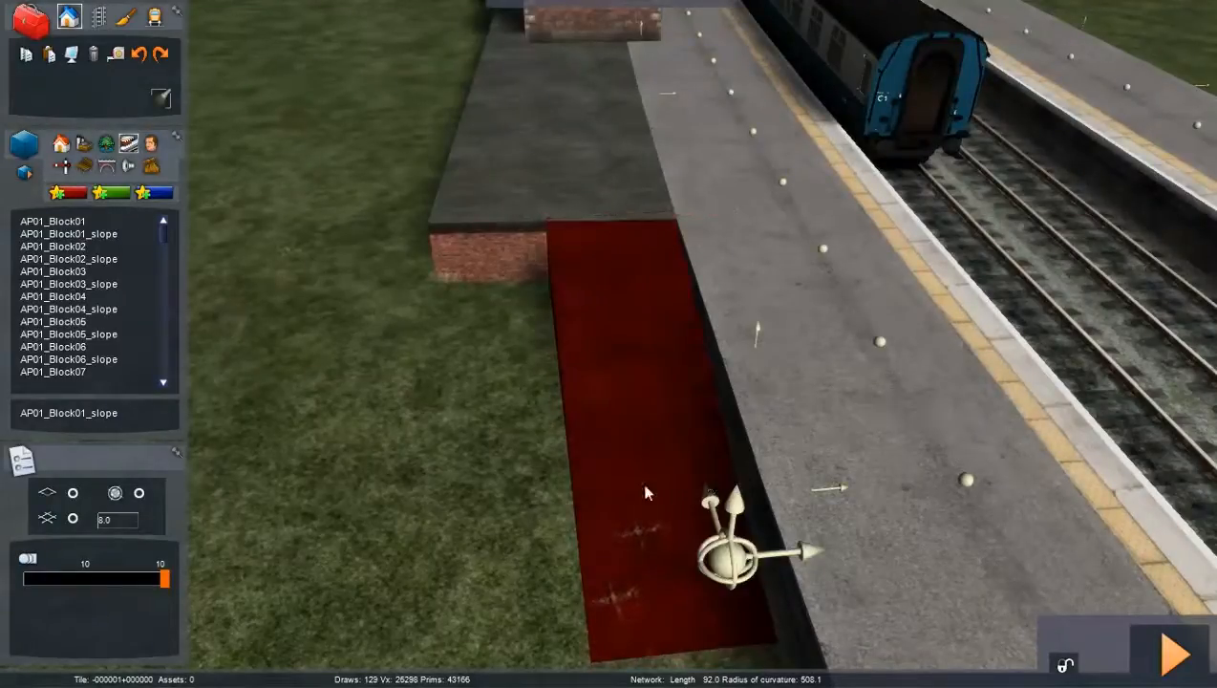
click(332, 521)
key(Down)
right_drag(332, 522, 311, 506)
right_drag(530, 437, 536, 444)
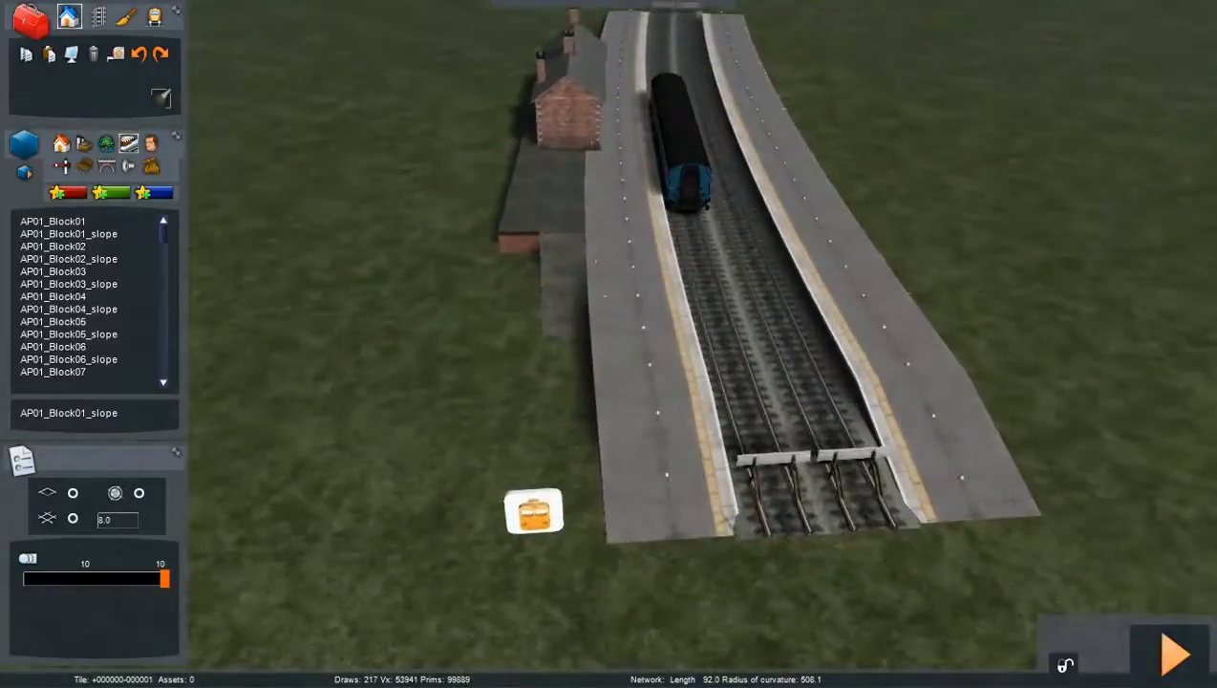
- Select the platform stretch in front of the access slope, about 24 m long from its ramped end
key(F2)
click(516, 458)
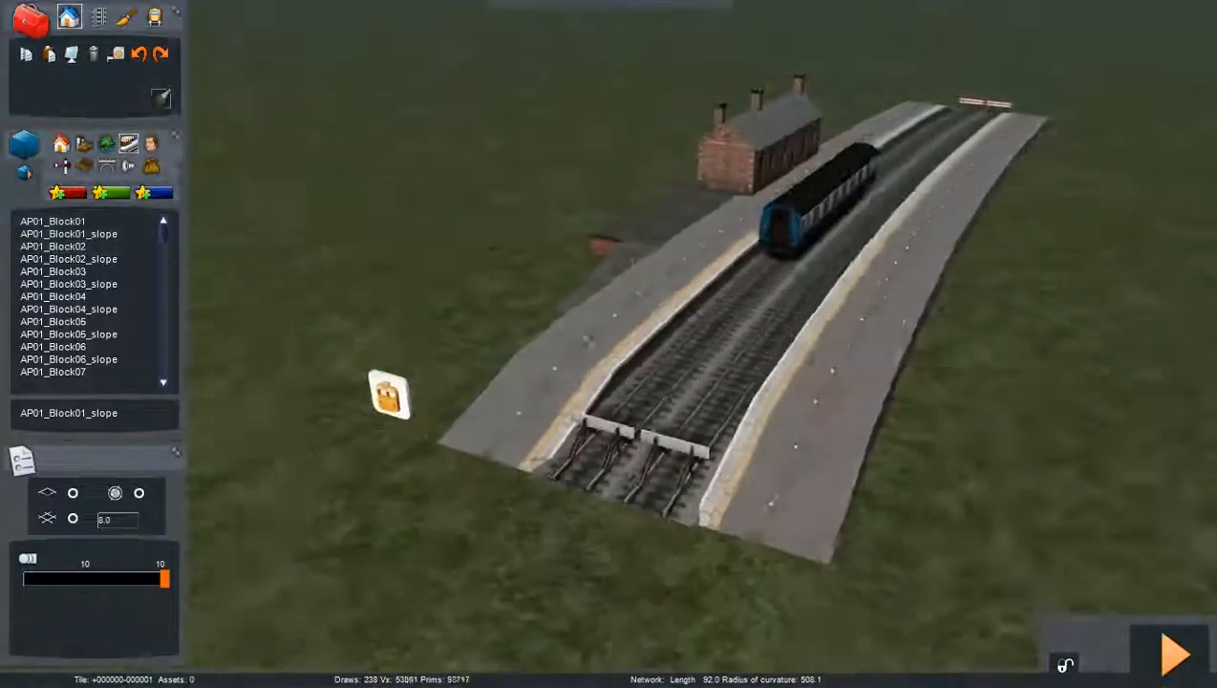
right_drag(516, 439, 514, 420)
key(Up)
key(Down)
key(Left)
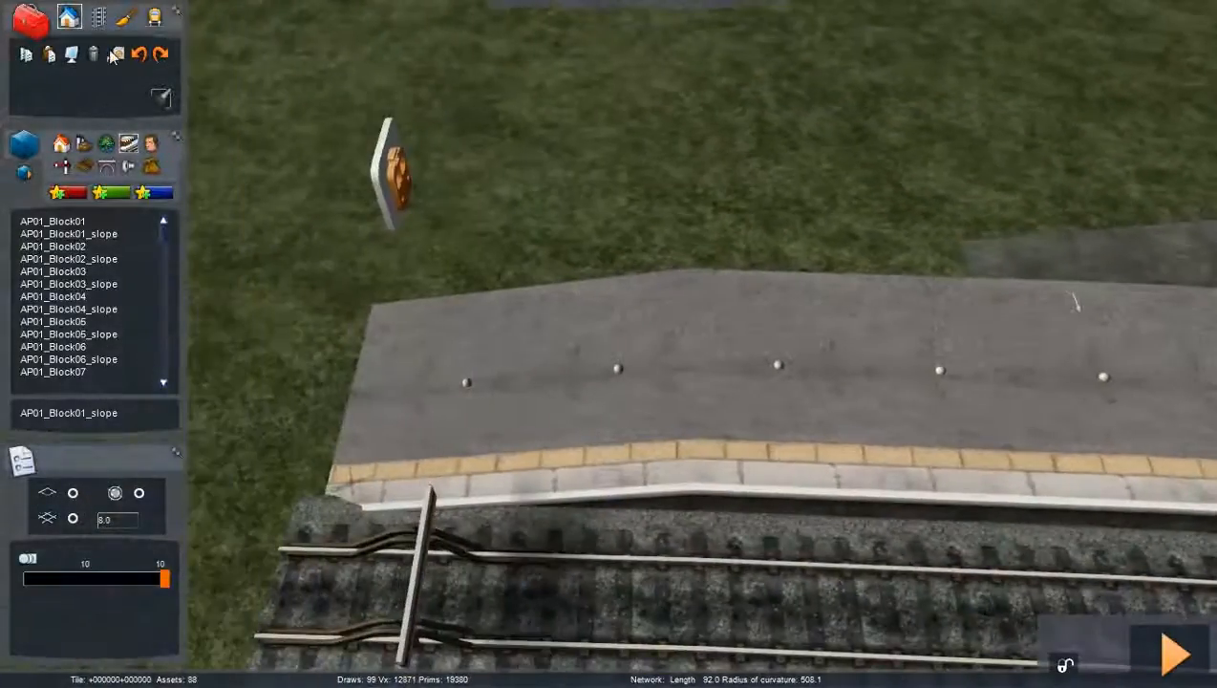
click(101, 21)
key(Left)
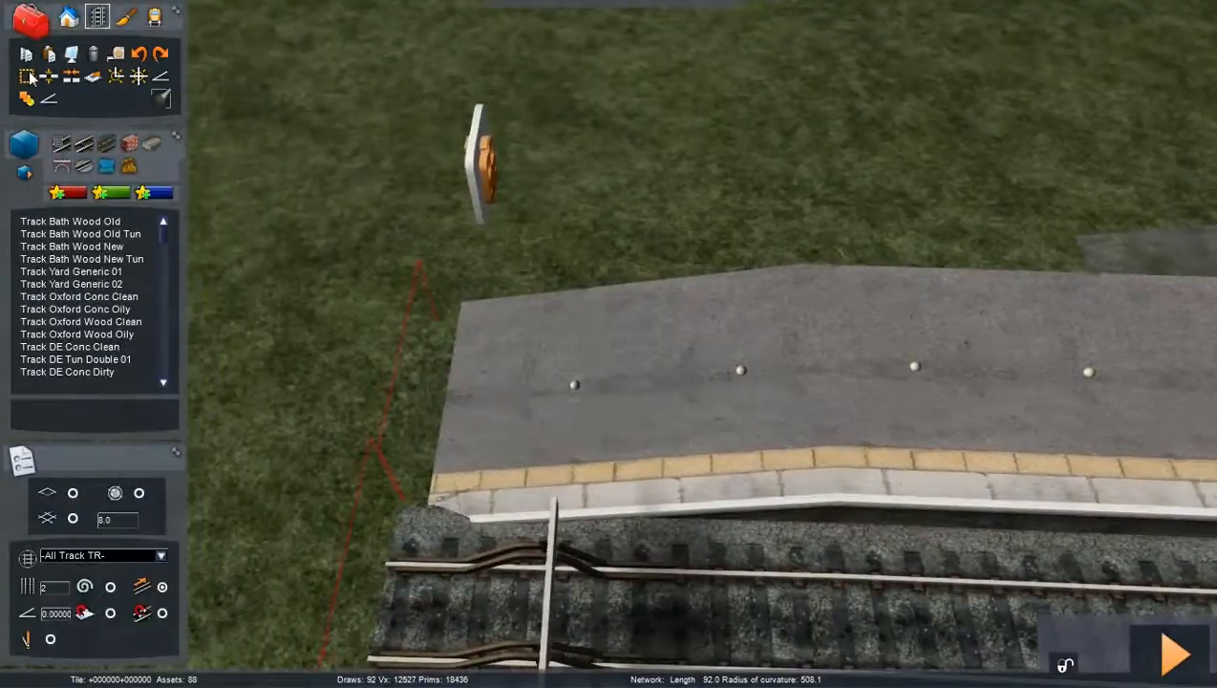
key(Left)
right_drag(504, 285, 624, 351)
key(Down)
key(Left)
key(Down)
key(Left)
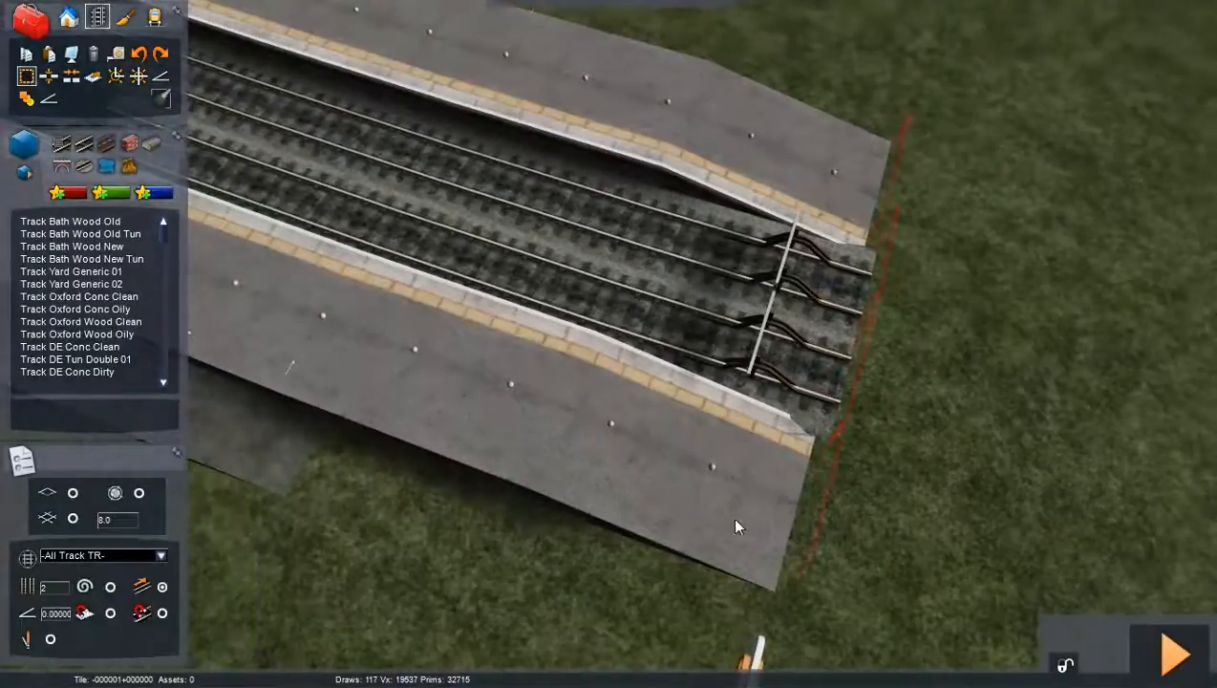
click(796, 515)
key(Left)
mouse_move(772, 500)
right_down()
mouse_move(779, 403)
mouse_move(693, 347)
right_up()
key(Left)
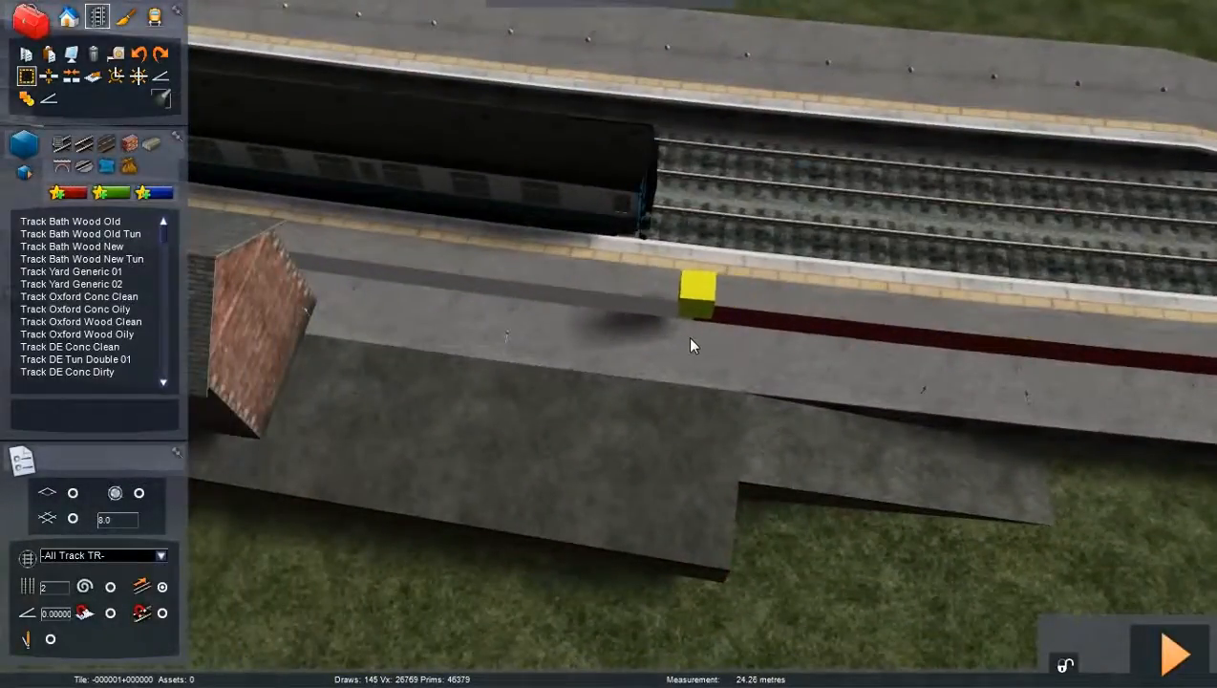
right_drag(689, 338, 855, 307)
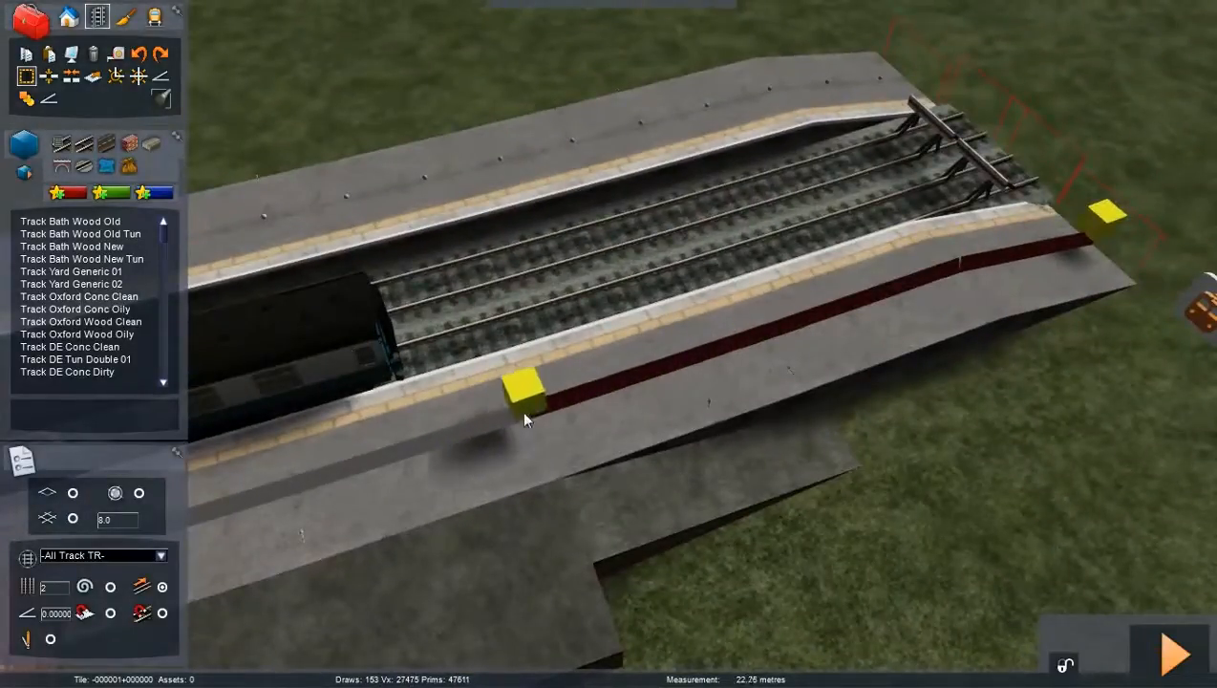
- Create offset lines for the selected platform stretch with an offset of 2.3 so they follow its edges
click(94, 77)
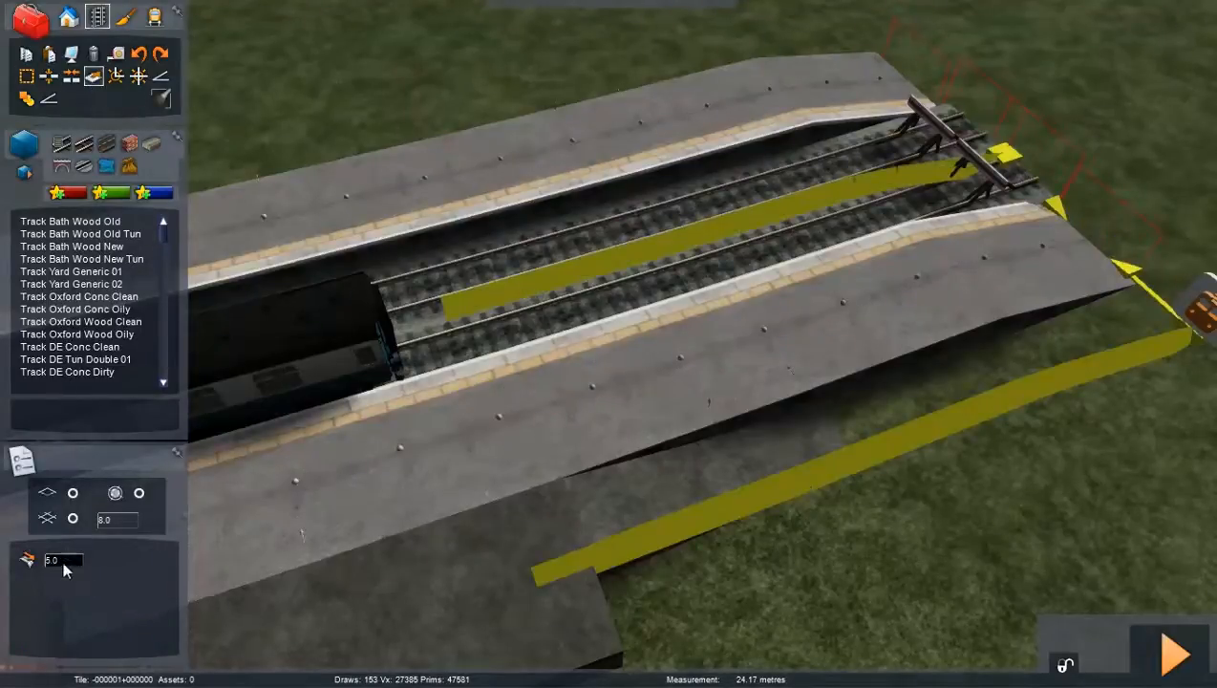
text(2.3)
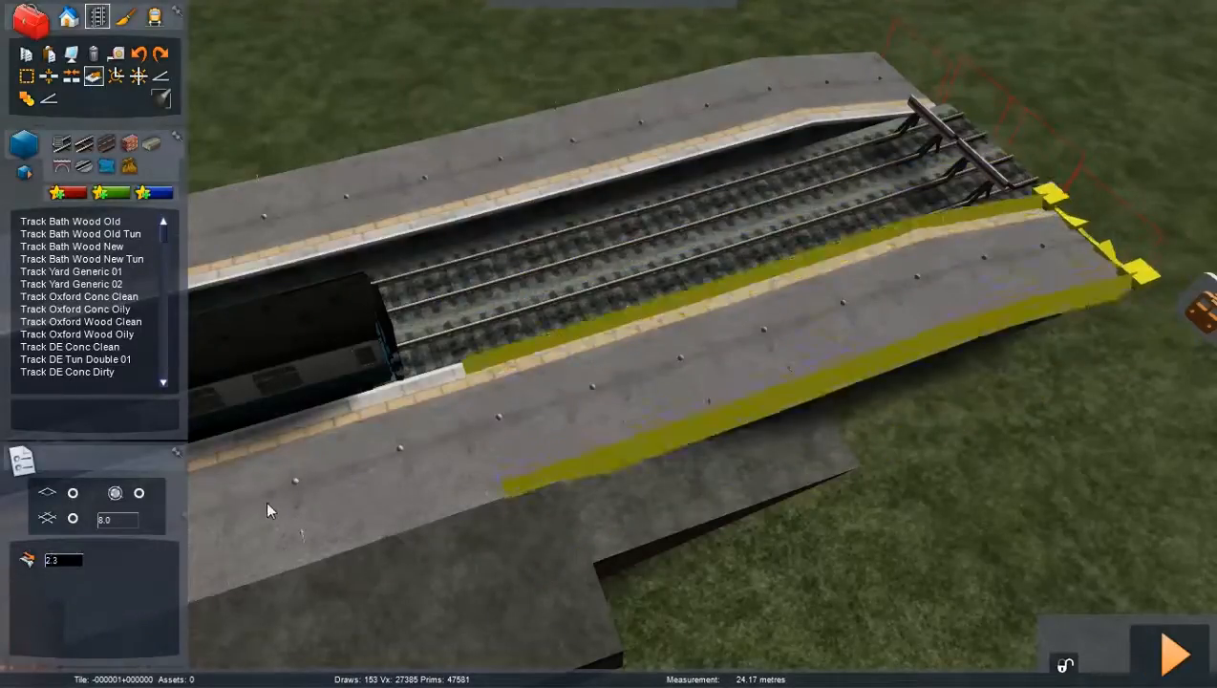
right_drag(266, 501, 149, 491)
key(Up)
key(Up)
key(Down)
key(Up)
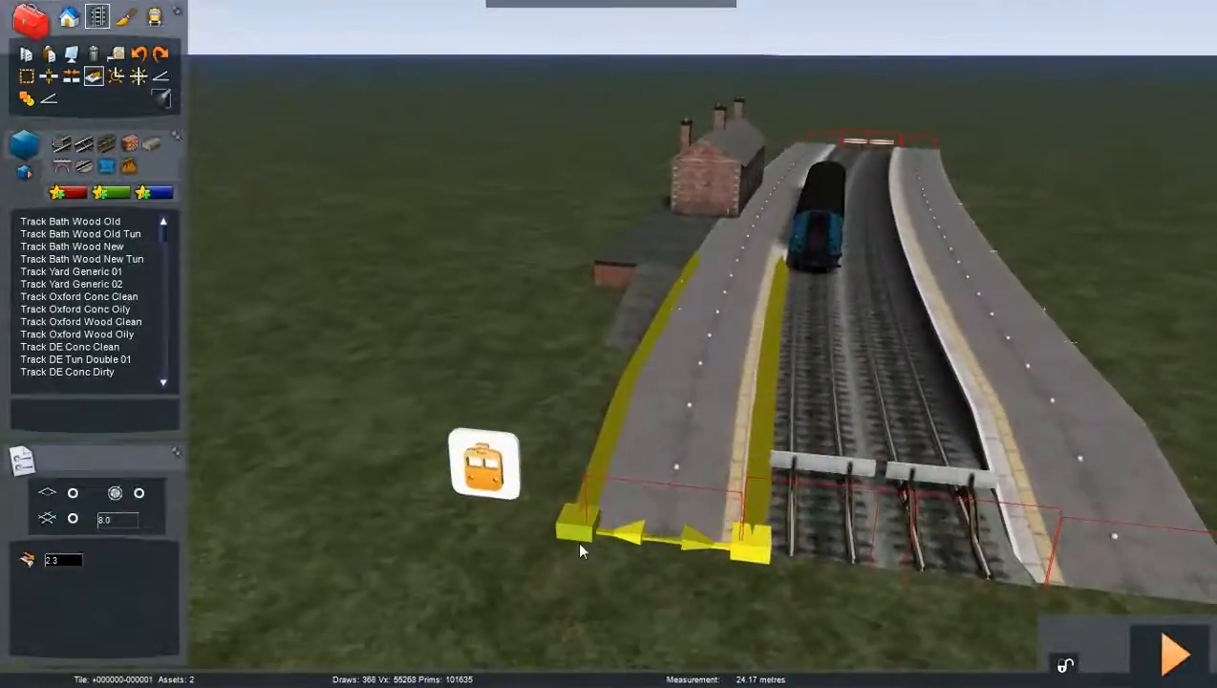
key(Up)
key(Left)
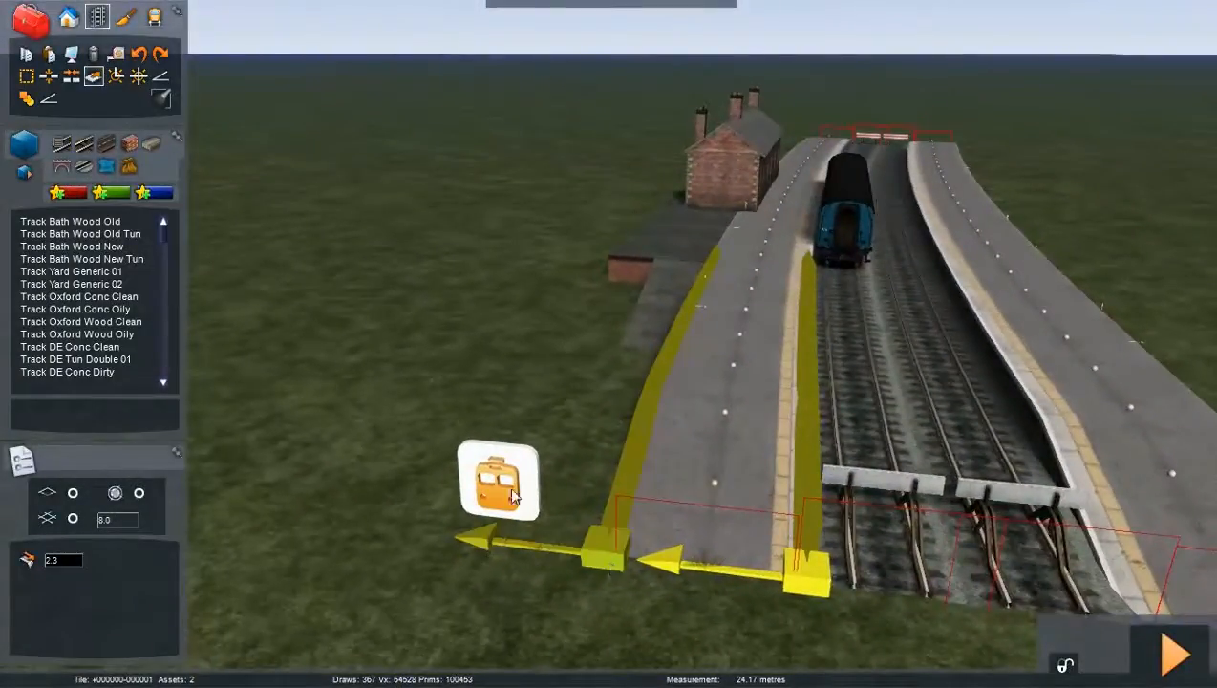
- Lay Fence Picket White along the offset line on the platform's back edge, beside the access slope
click(131, 143)
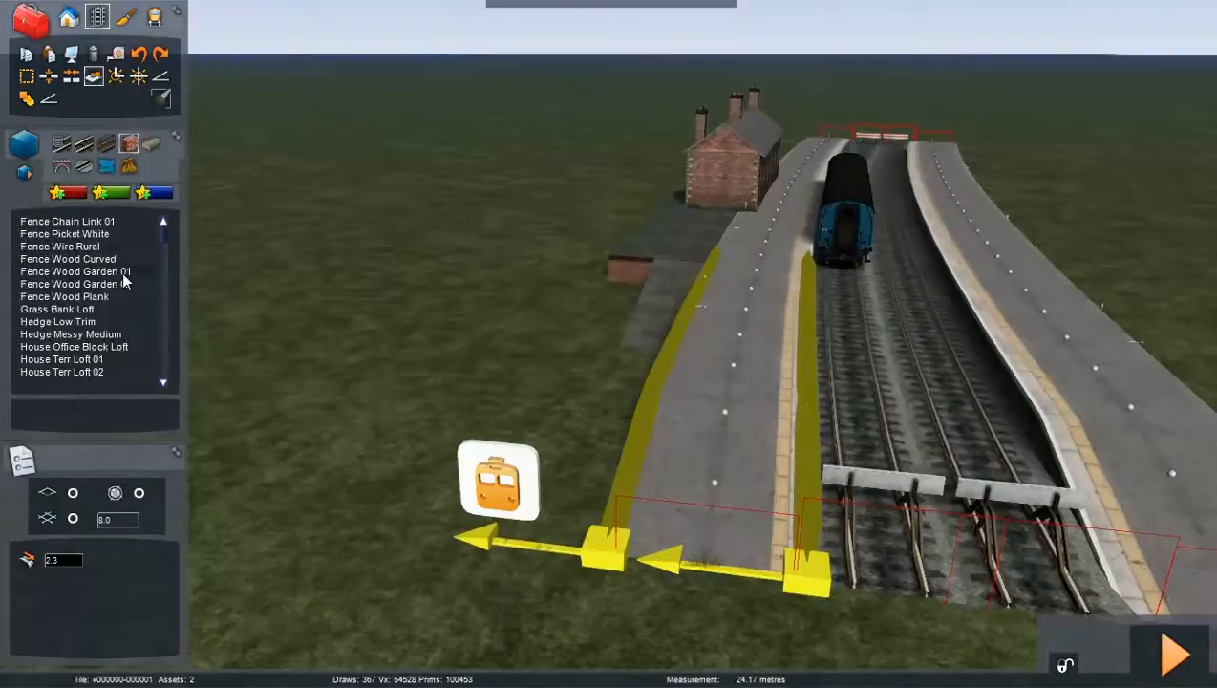
click(79, 241)
click(595, 542)
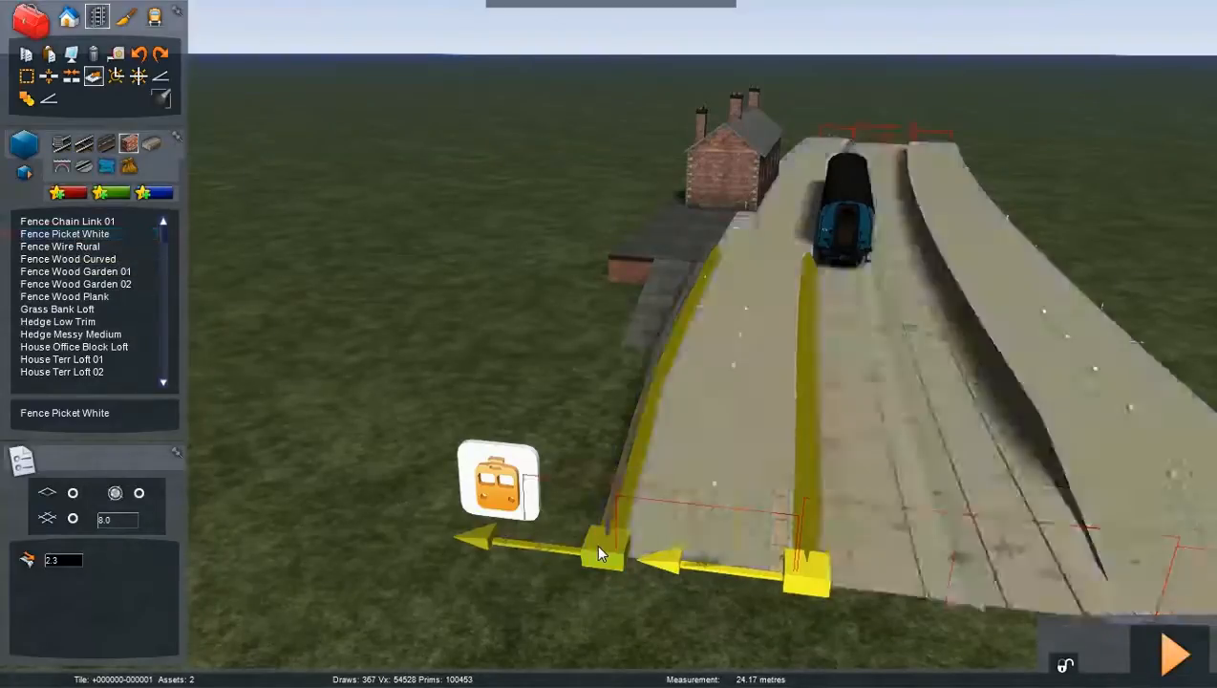
- Select the same platform's opposite stretch, about 40 m long from its far ramped end to the station building
key(Right)
right_drag(571, 605, 539, 382)
right_click(524, 488)
key(Up)
key(Up)
right_drag(611, 411, 573, 329)
scroll(540, 298, down, 5)
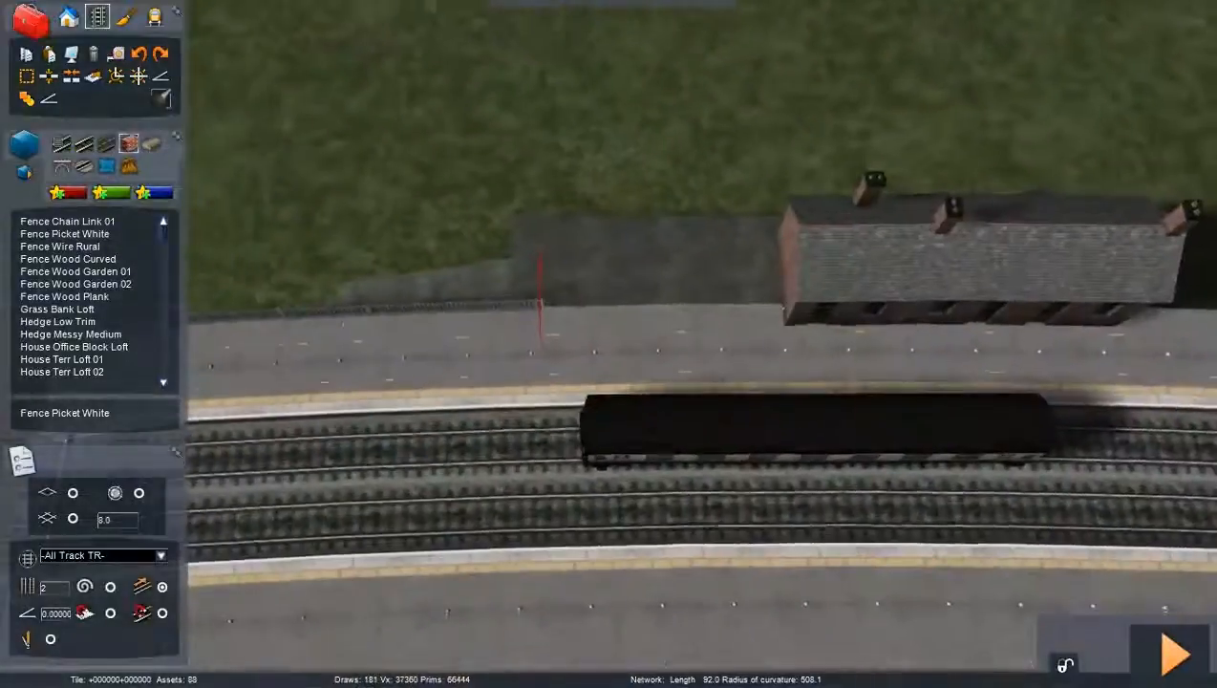
scroll(521, 382, up, 2)
key(Right)
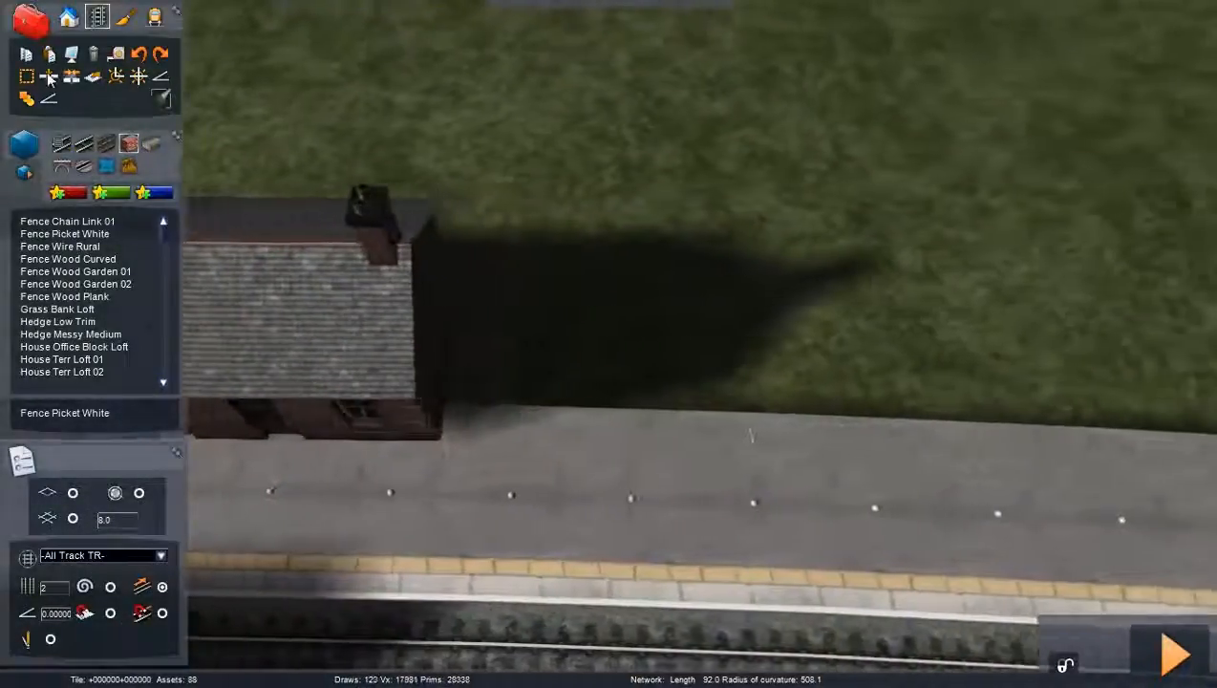
right_click(570, 344)
key(Right)
scroll(570, 344, down, 3)
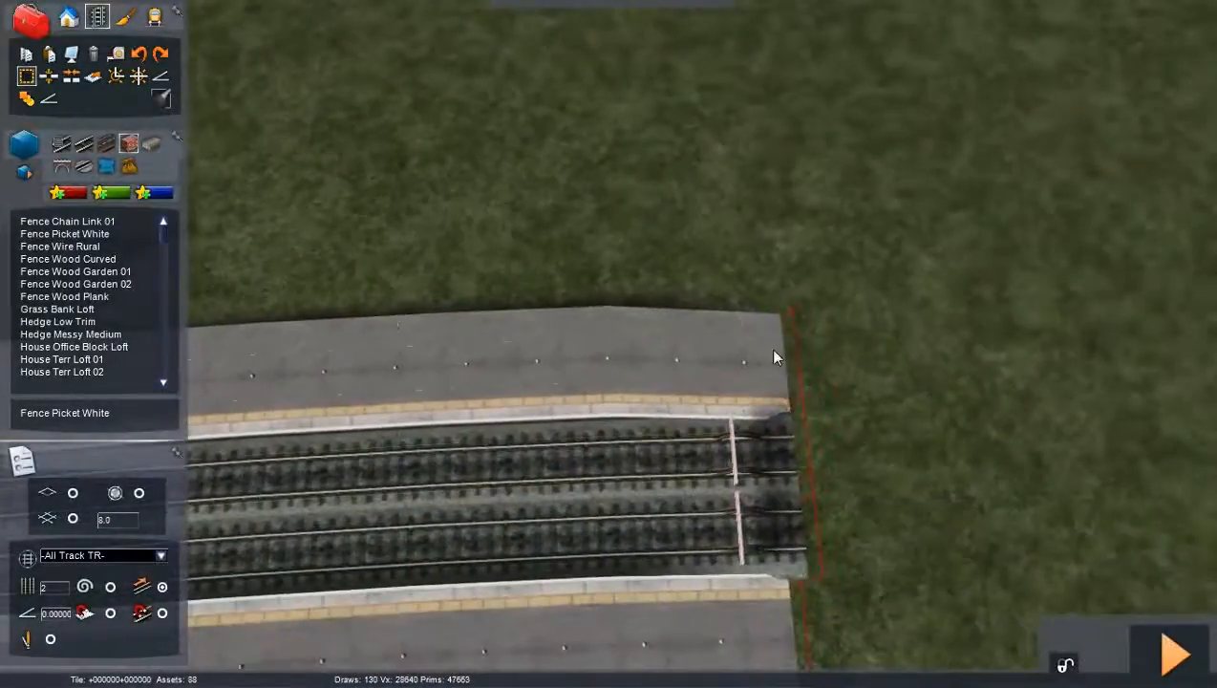
click(773, 350)
right_click(780, 342)
click(787, 315)
key(Left)
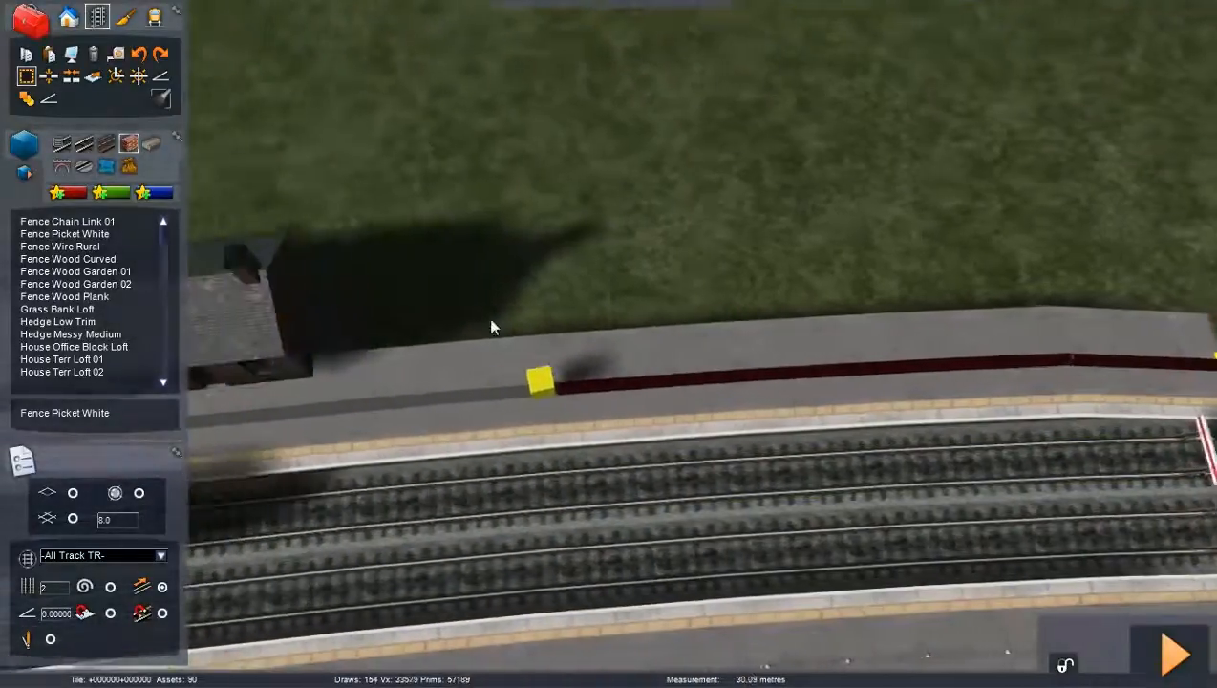
key(Left)
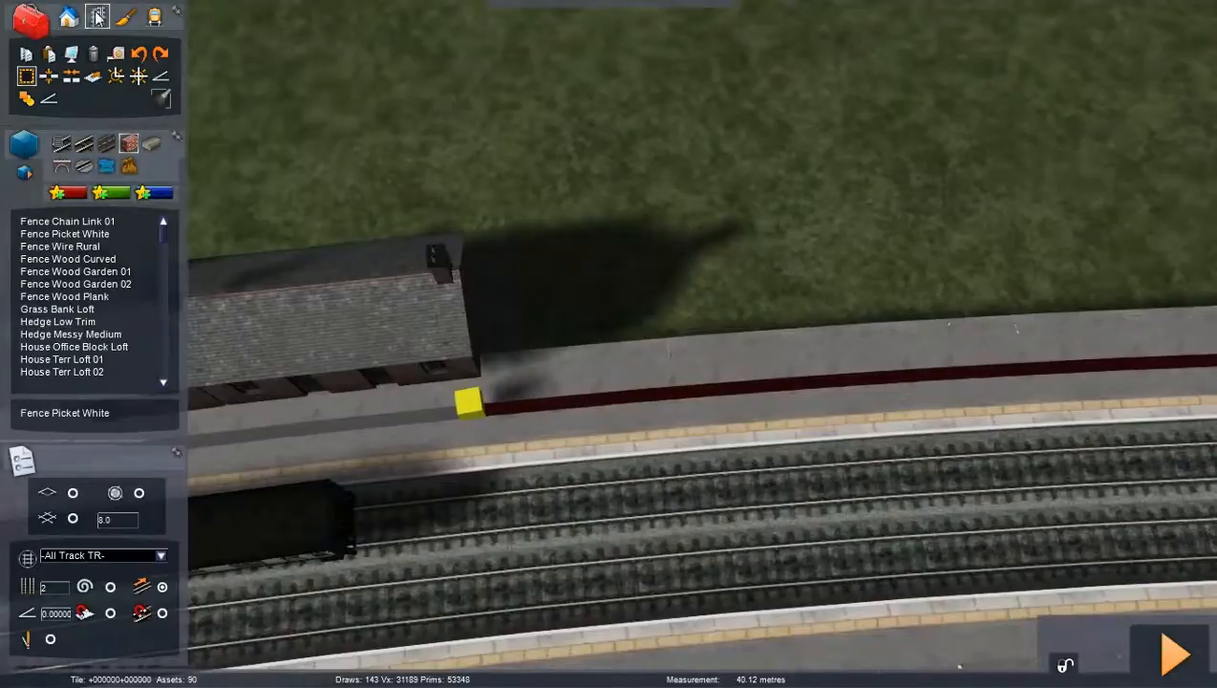
- Offset the selected stretch and lay Fence Picket White along its back edge from the station building to the far end
click(94, 75)
scroll(702, 430, up, 5)
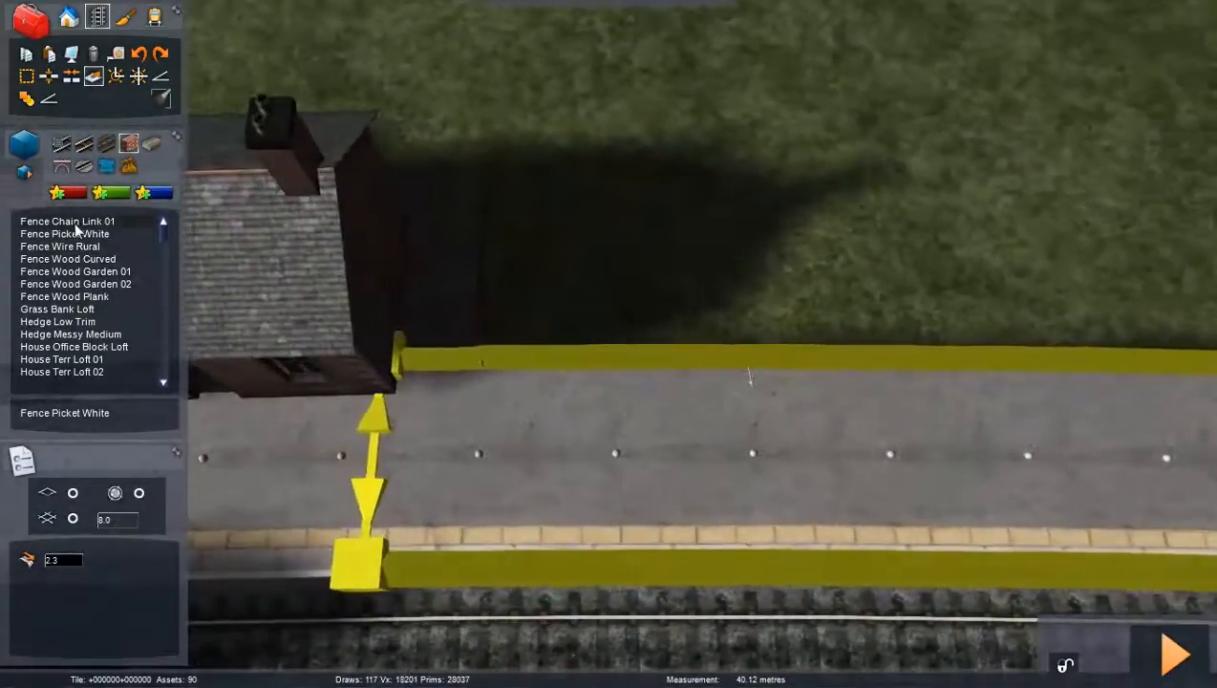
click(65, 234)
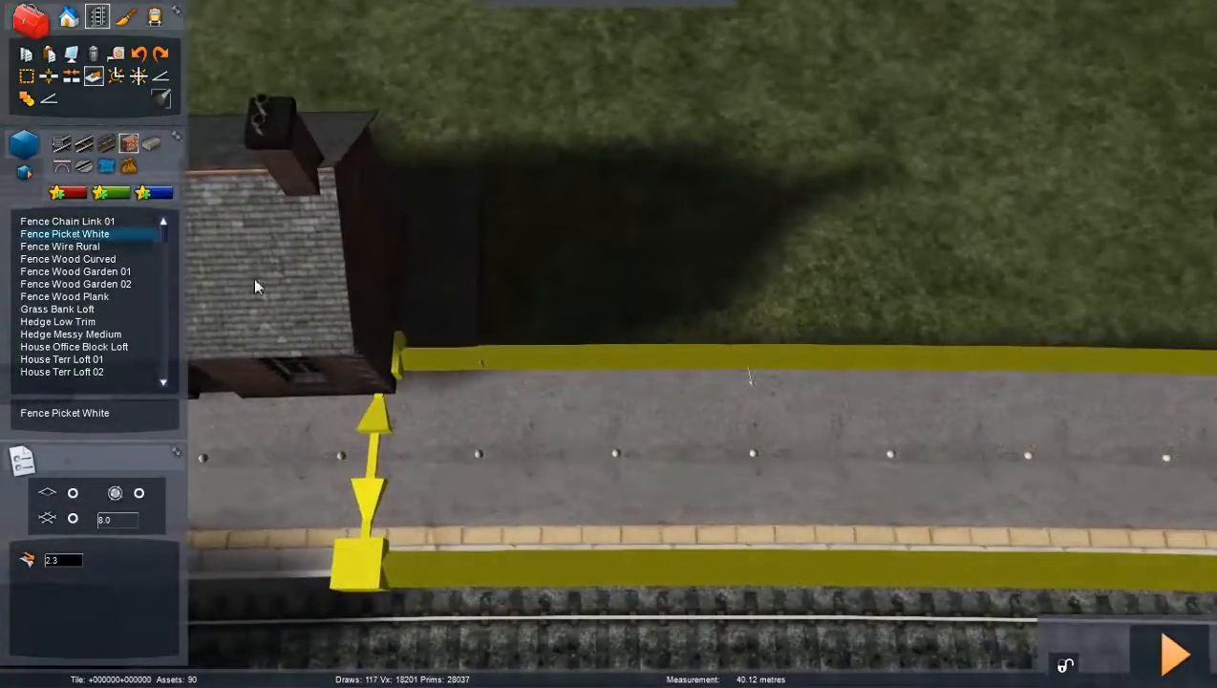
click(392, 361)
- Lay a single run of Fence Picket White, about 30.2 m long, on the grass behind the blocks of the station building
right_drag(547, 271, 706, 172)
key(Down)
key(Down)
key(Left)
key(Up)
mouse_move(480, 467)
right_down()
mouse_move(1209, 579)
mouse_move(948, 2)
mouse_move(619, 129)
mouse_move(474, 457)
right_up()
key(Down)
key(Left)
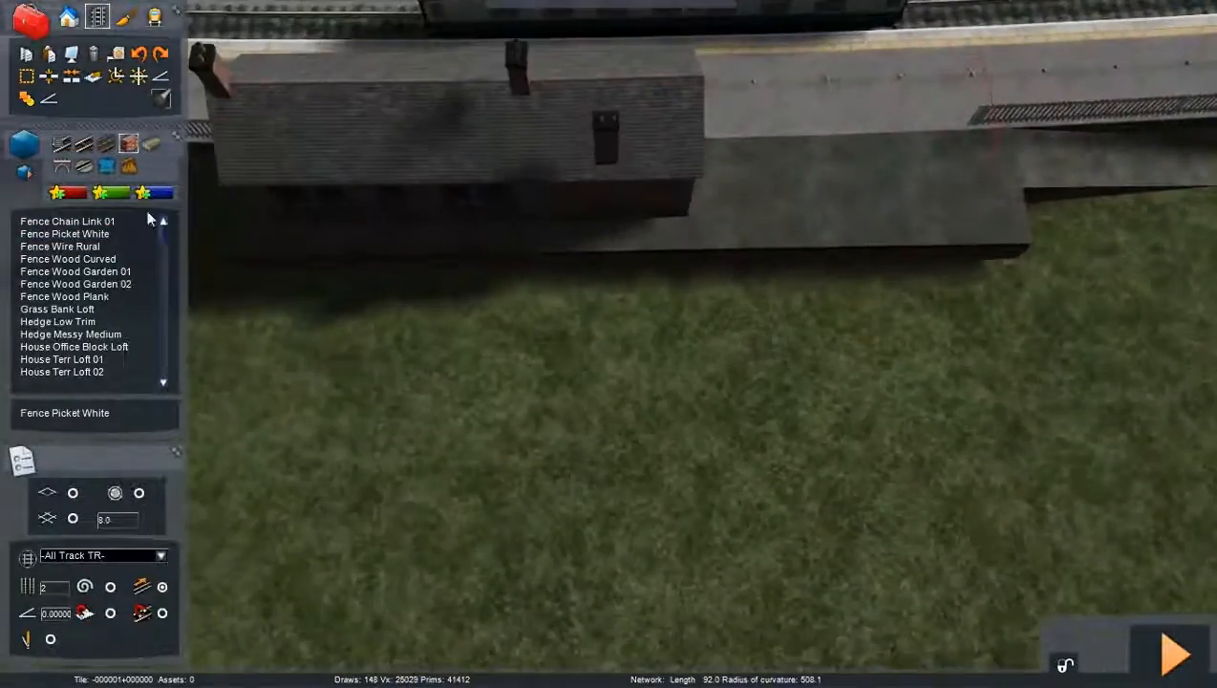
key(Left)
key(Down)
key(Up)
click(95, 247)
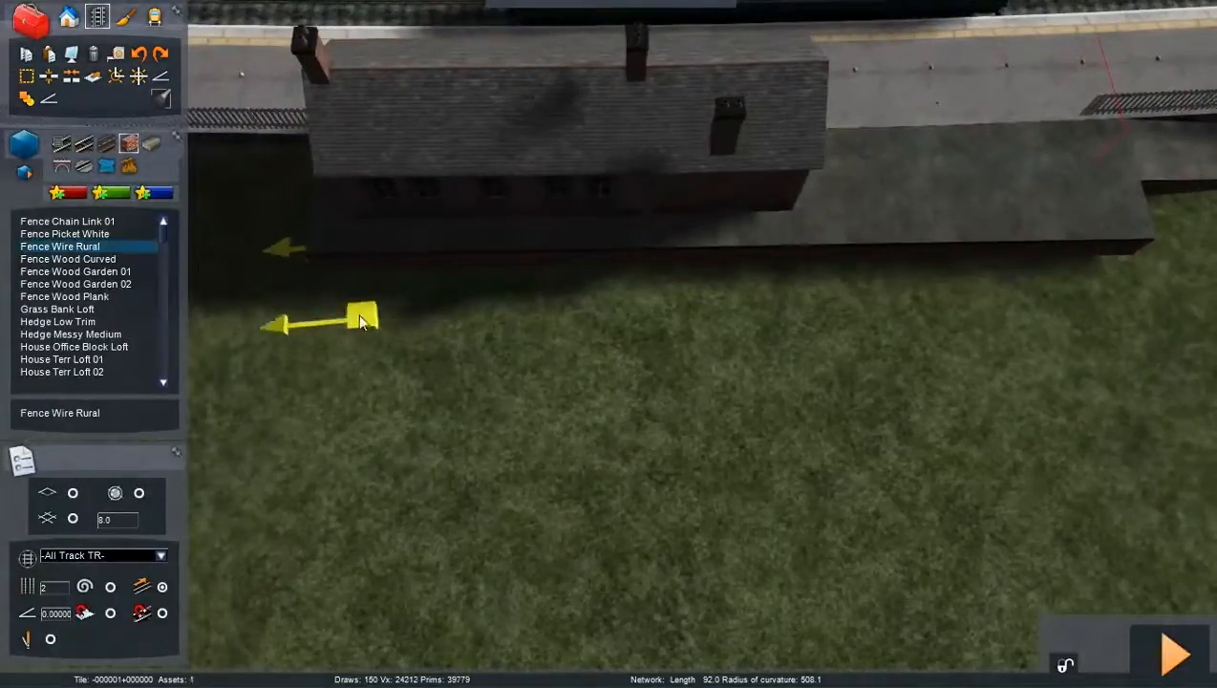
key(Down)
key(Left)
click(48, 234)
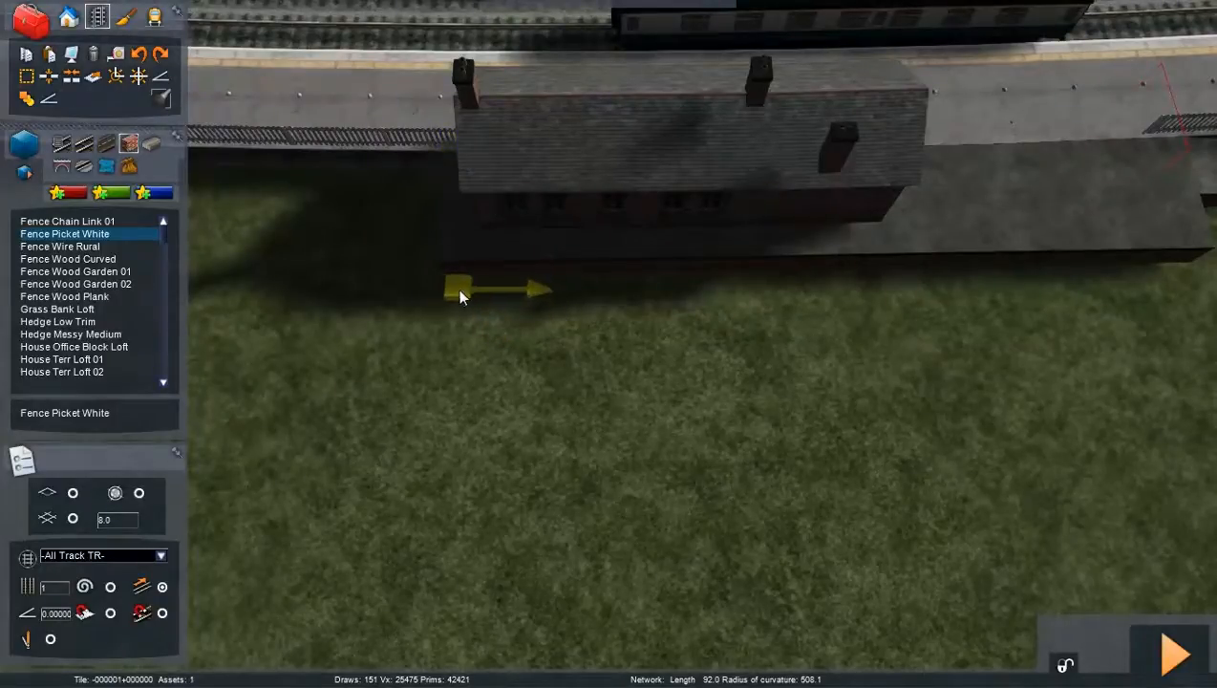
click(459, 289)
key(Right)
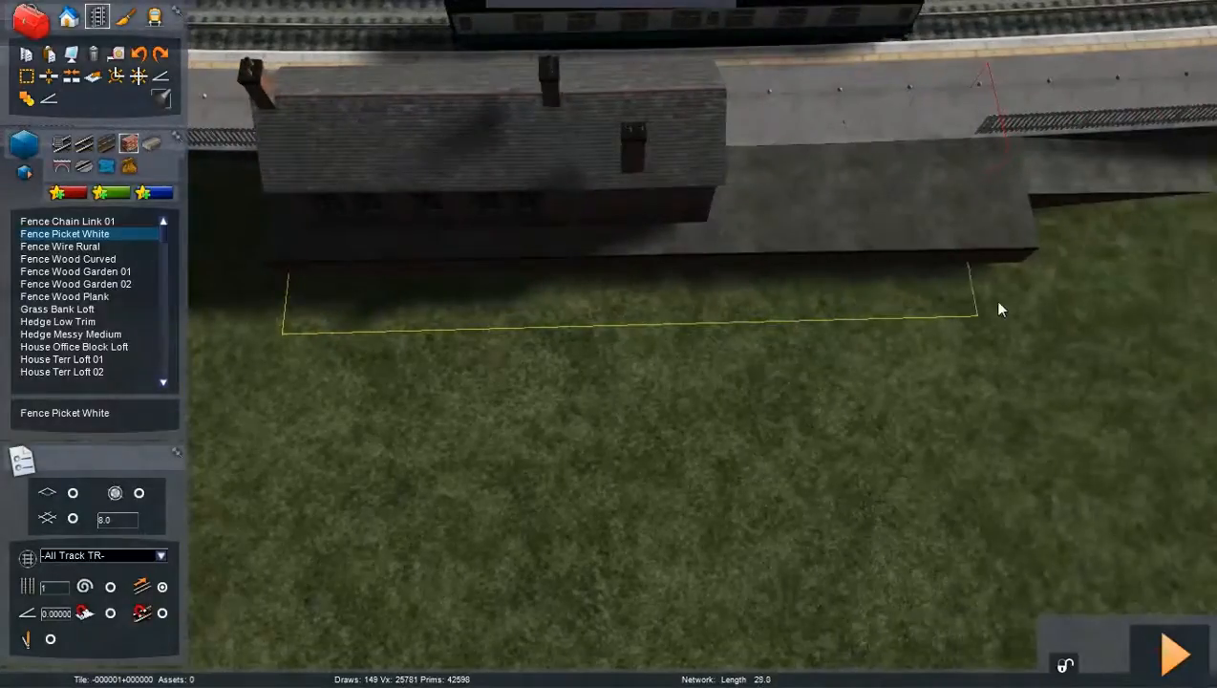
click(1020, 301)
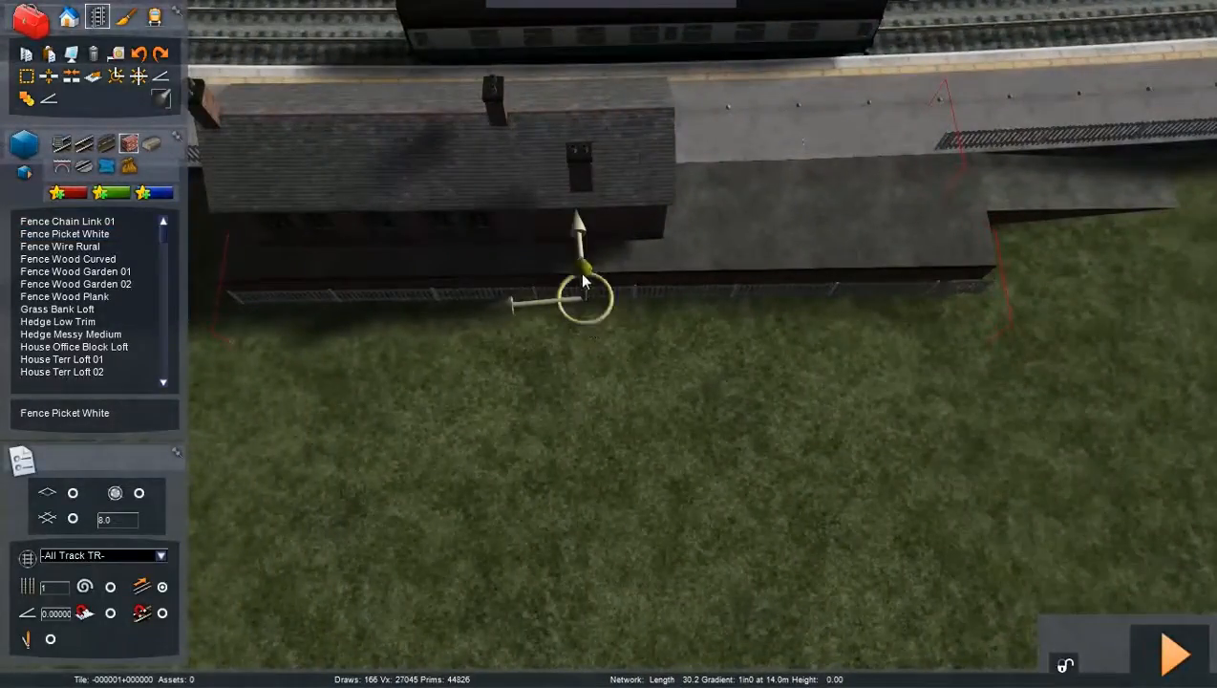
- Move the new picket fence onto the back edge of the blocks and raise it about 1.2 m to their top surface
right_drag(590, 305, 576, 373)
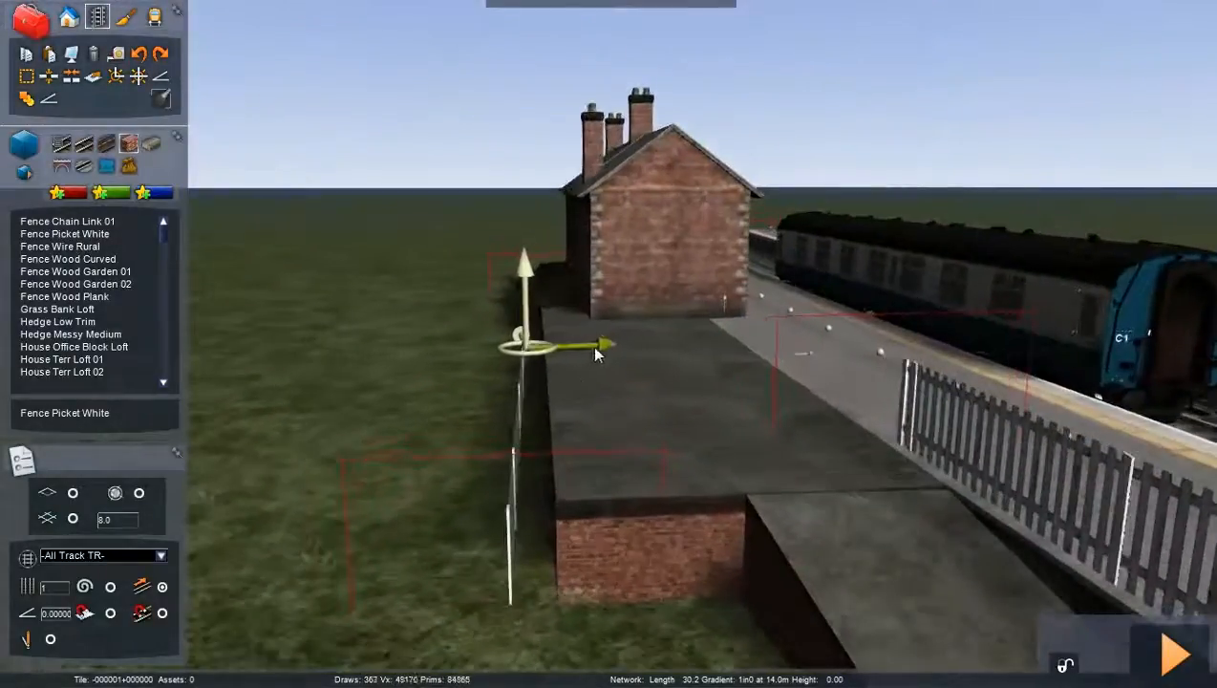
drag(592, 345, 636, 284)
key(Left)
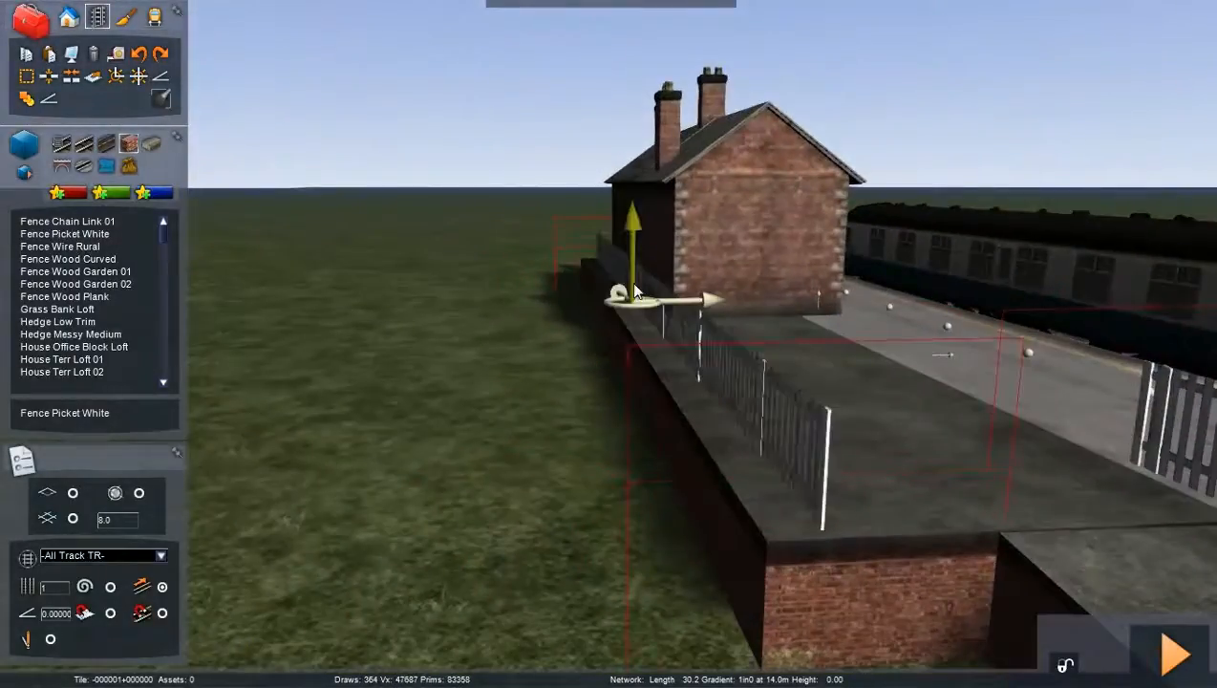
right_drag(635, 285, 606, 322)
key(Left)
drag(631, 310, 622, 308)
key(Left)
- Inspect the picket fences along the blocks, the access slope and the whole back edge of the platform
right_drag(557, 508, 669, 506)
key(Up)
key(Left)
key(Up)
right_drag(547, 519, 538, 544)
key(Down)
key(Up)
key(Left)
key(Up)
key(Left)
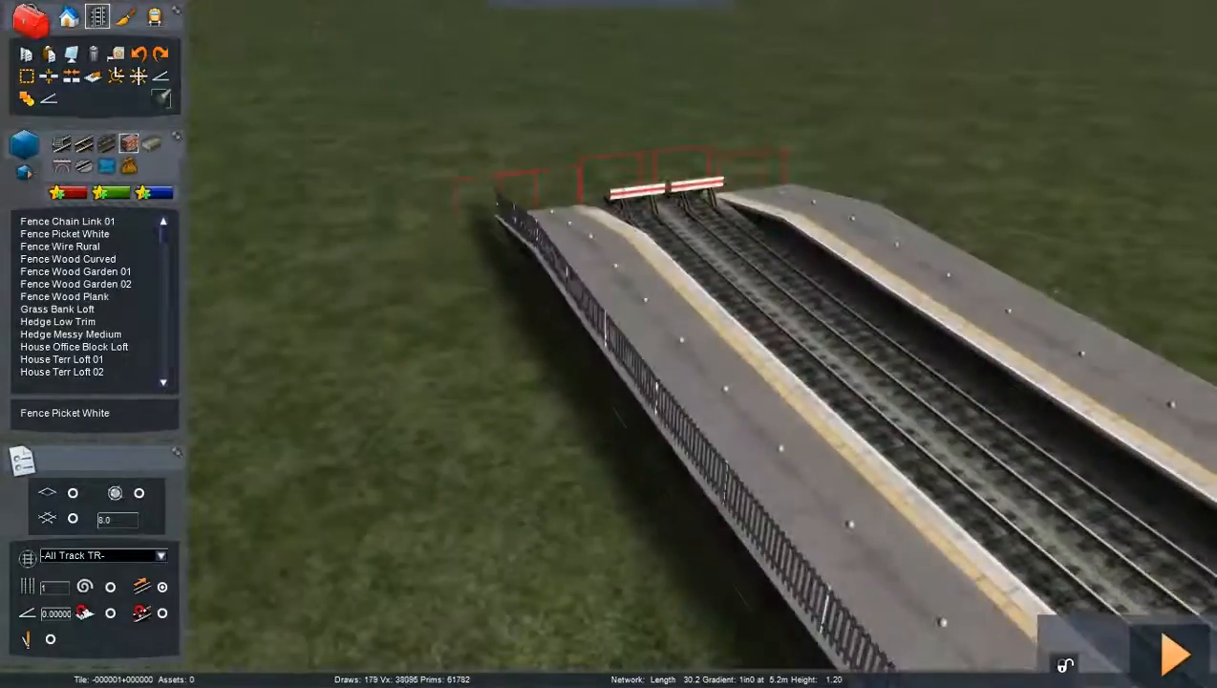
right_drag(733, 438, 721, 468)
key(Down)
key(Up)
key(Down)
key(Down)
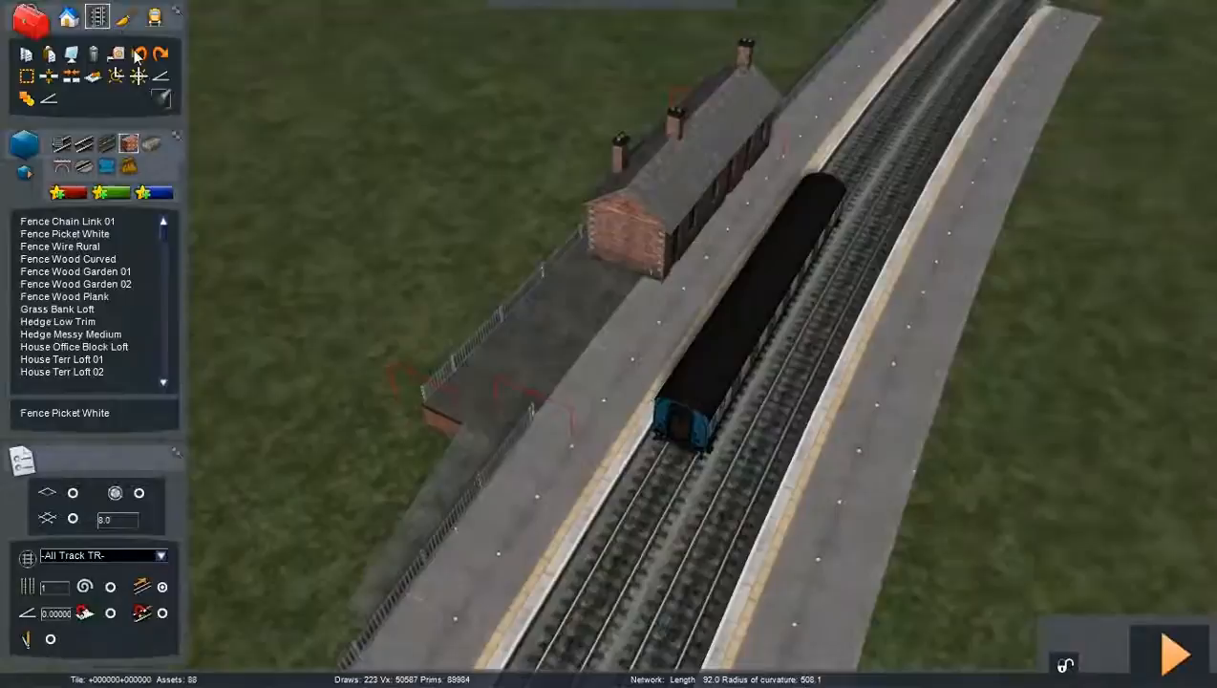
- Place an AP01_Canopy_Tile01 on the grass behind the opposite platform
click(71, 21)
click(128, 149)
scroll(118, 368, down, 3)
scroll(113, 325, down, 4)
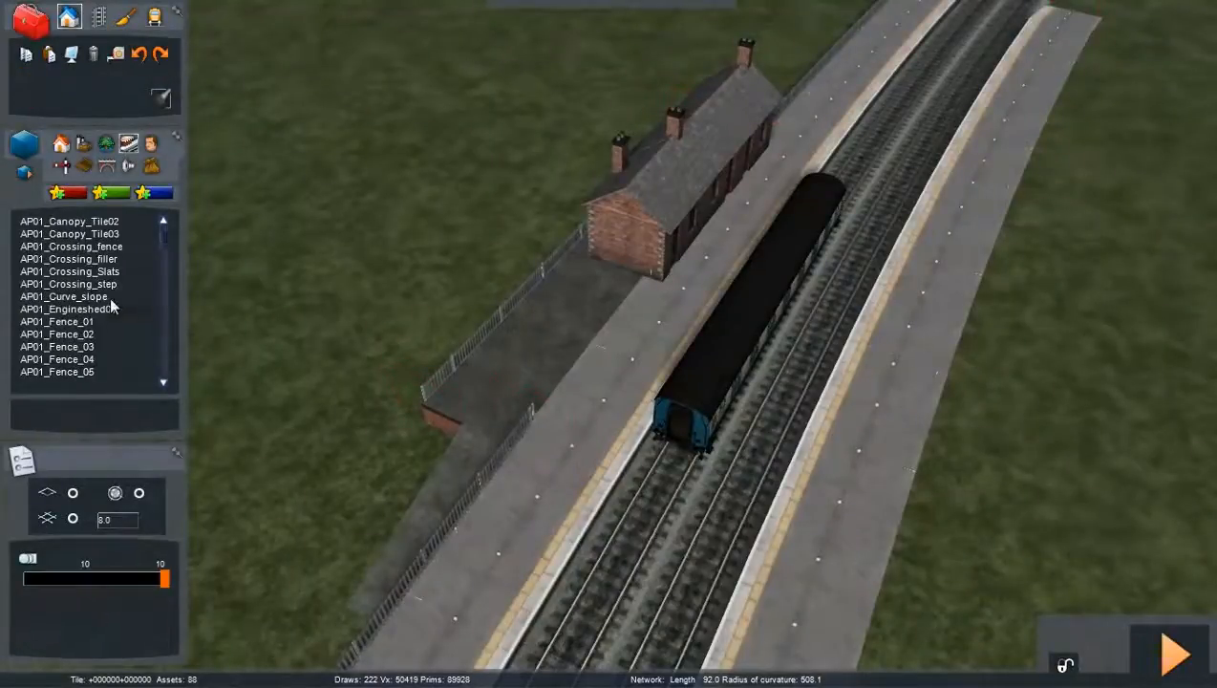
scroll(96, 252, up, 1)
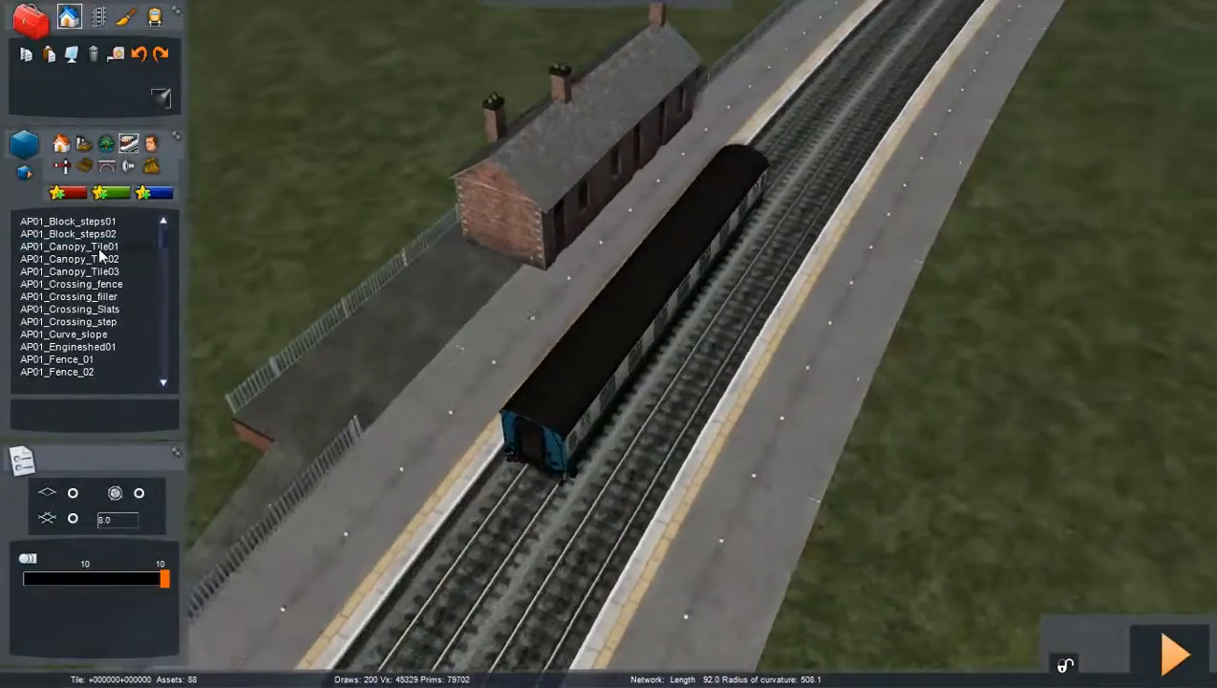
click(69, 247)
scroll(420, 382, down, 5)
scroll(435, 382, up, 5)
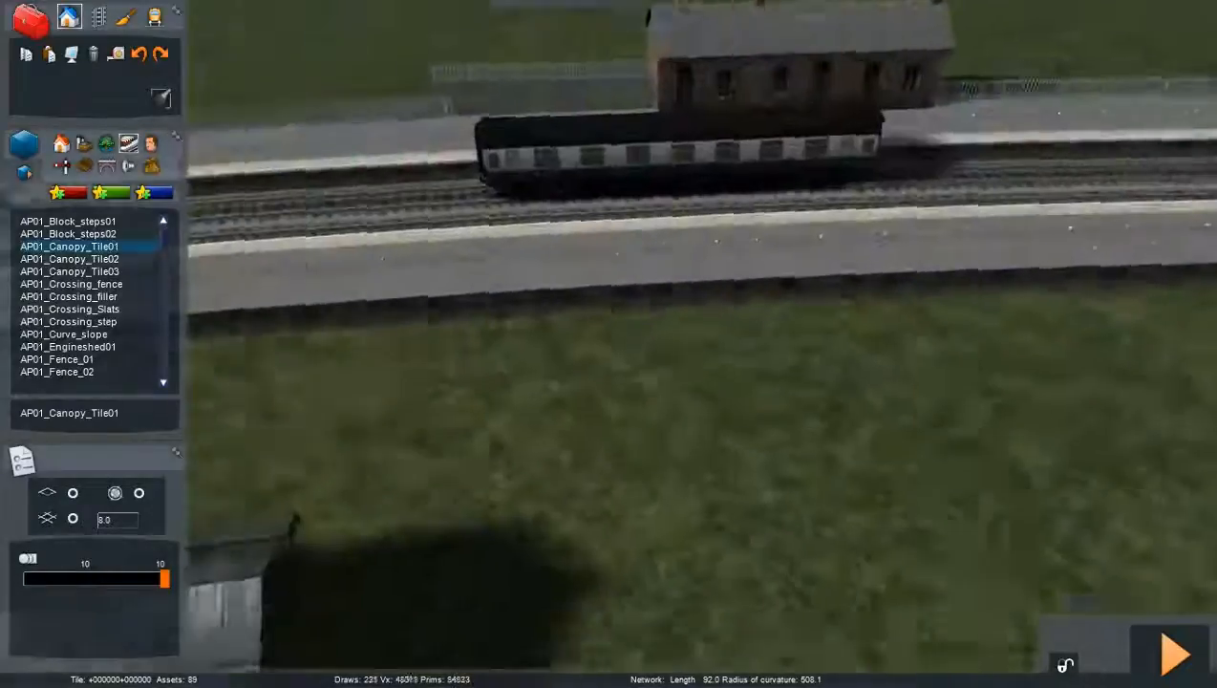
right_drag(434, 382, 707, 268)
click(630, 319)
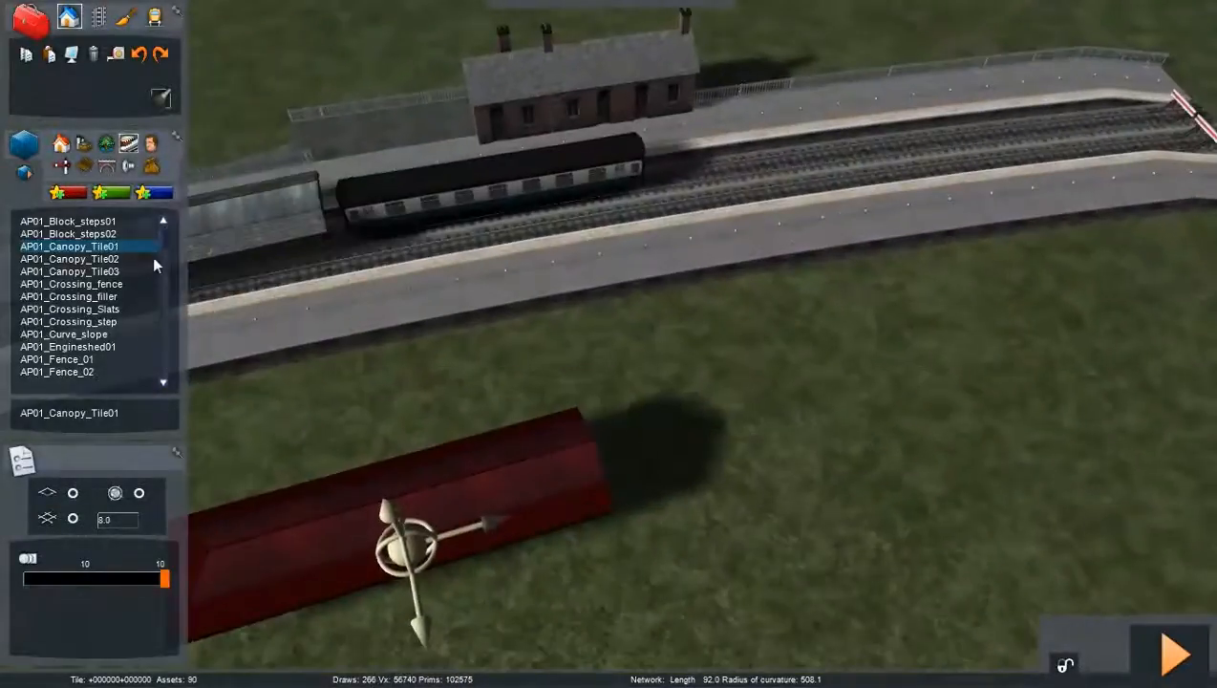
- Place an AP01_Canopy_Tile02 end piece against the end of the AP01_Canopy_Tile01 and align the two roofs
click(150, 258)
right_drag(746, 379, 701, 475)
click(705, 497)
drag(708, 508, 662, 474)
right_click(625, 489)
click(665, 483)
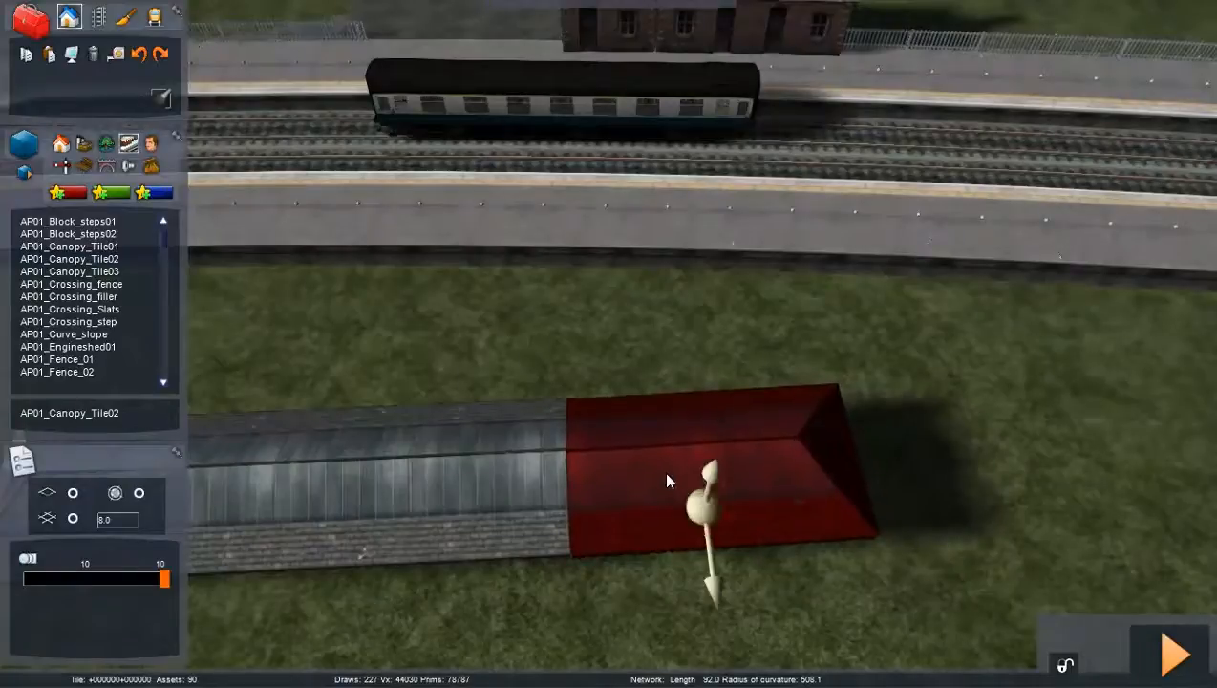
drag(693, 531, 788, 524)
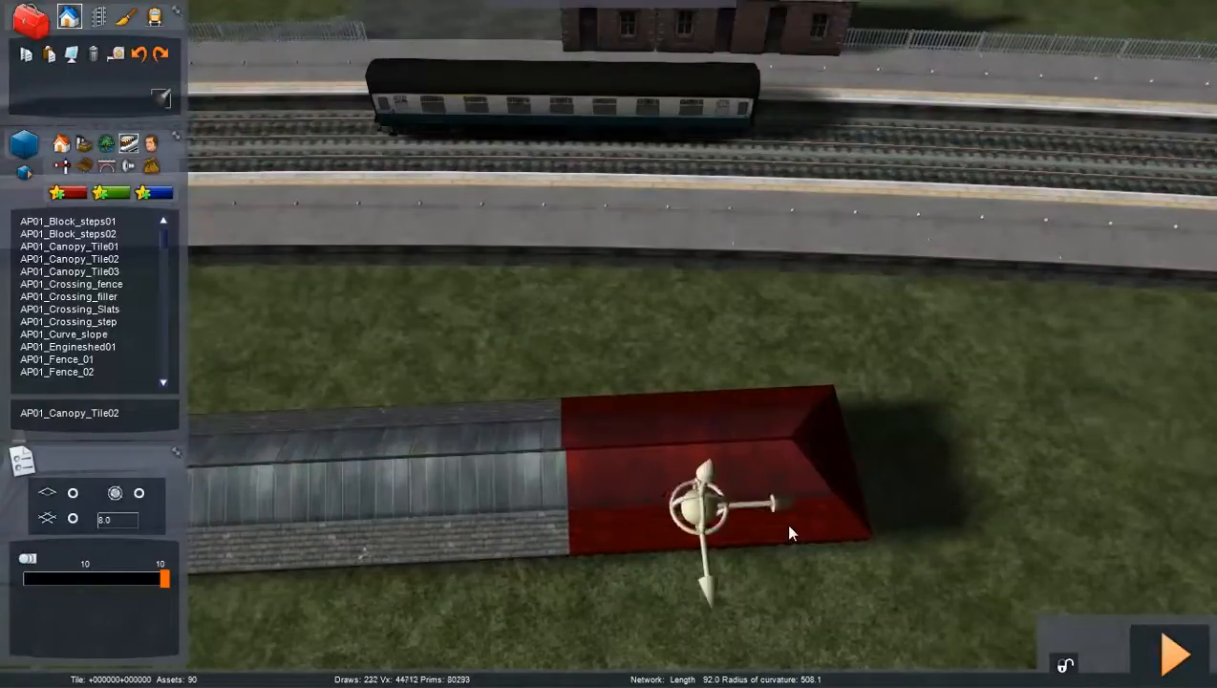
- Select all sections of the canopy together and move the canopy onto the platform in front of the station building
key(Left)
click(578, 490)
click(578, 490)
ctrl+click(761, 455)
right_drag(761, 455, 761, 592)
scroll(761, 456, down, 5)
scroll(694, 438, up, 6)
right_drag(481, 482, 481, 411)
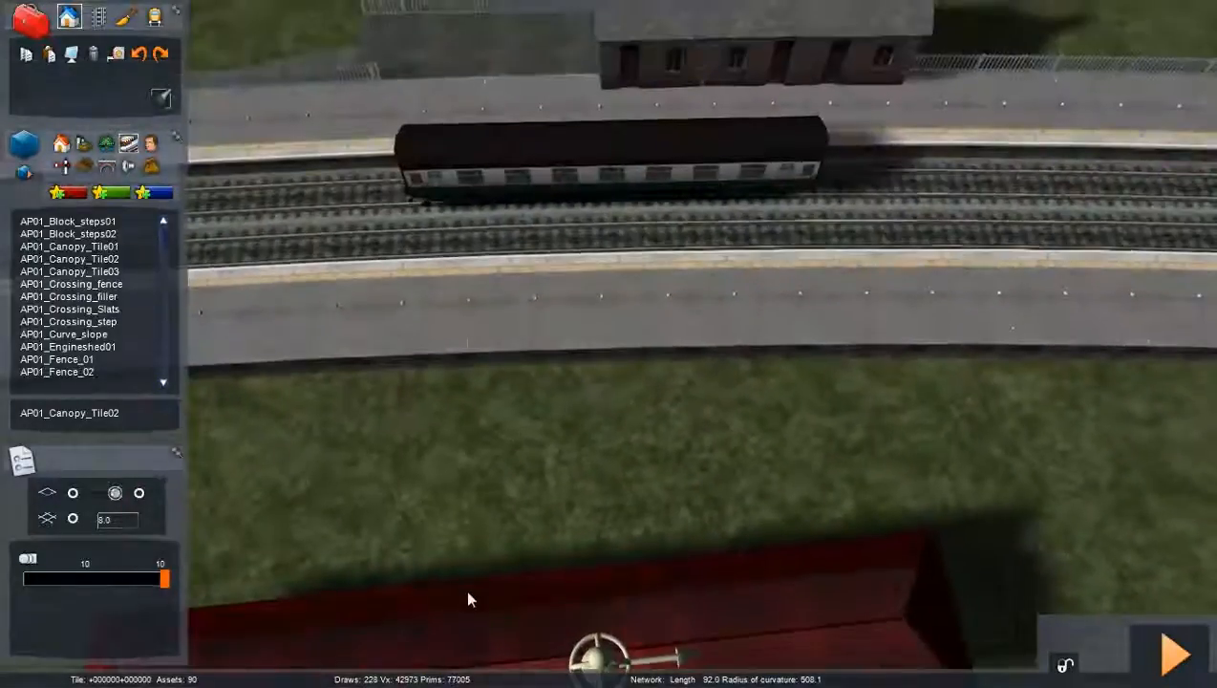
drag(465, 588, 649, 111)
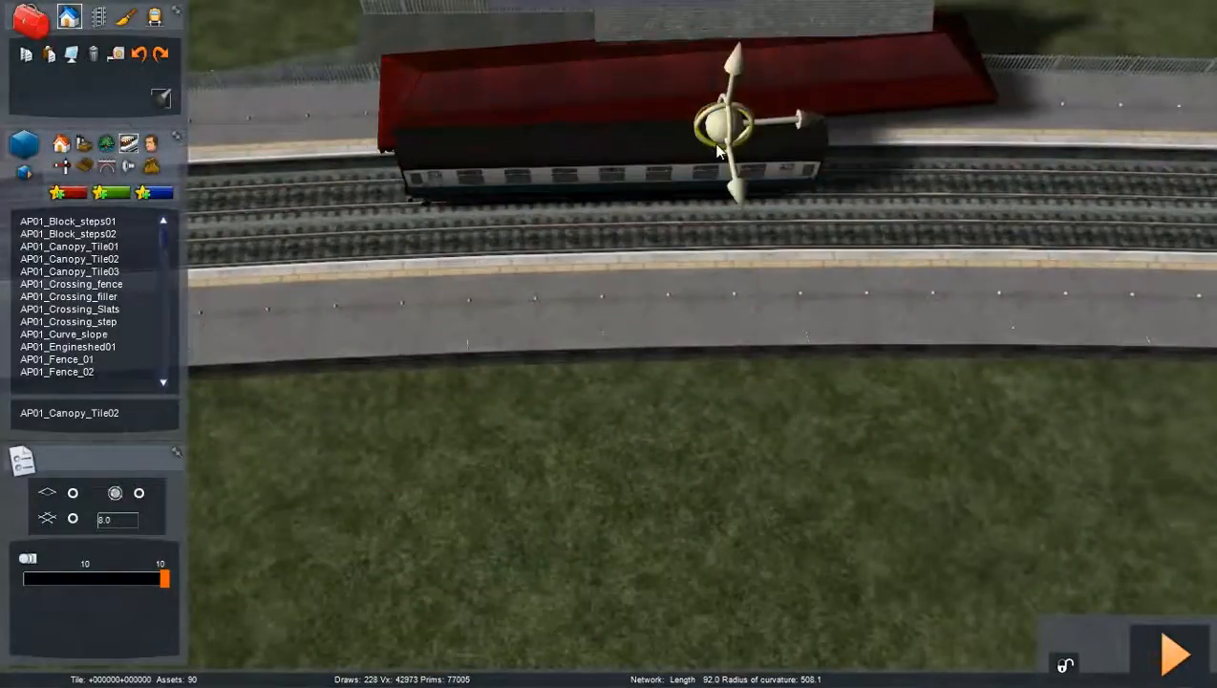
drag(712, 144, 703, 142)
- Reselect the whole canopy and nudge it away from the track towards the station building
mouse_move(548, 199)
right_down()
mouse_move(218, 180)
mouse_move(497, 210)
mouse_move(573, 162)
mouse_move(561, 207)
right_up()
scroll(217, 180, up, 3)
key(Down)
drag(673, 394, 651, 277)
right_click(626, 360)
key(Up)
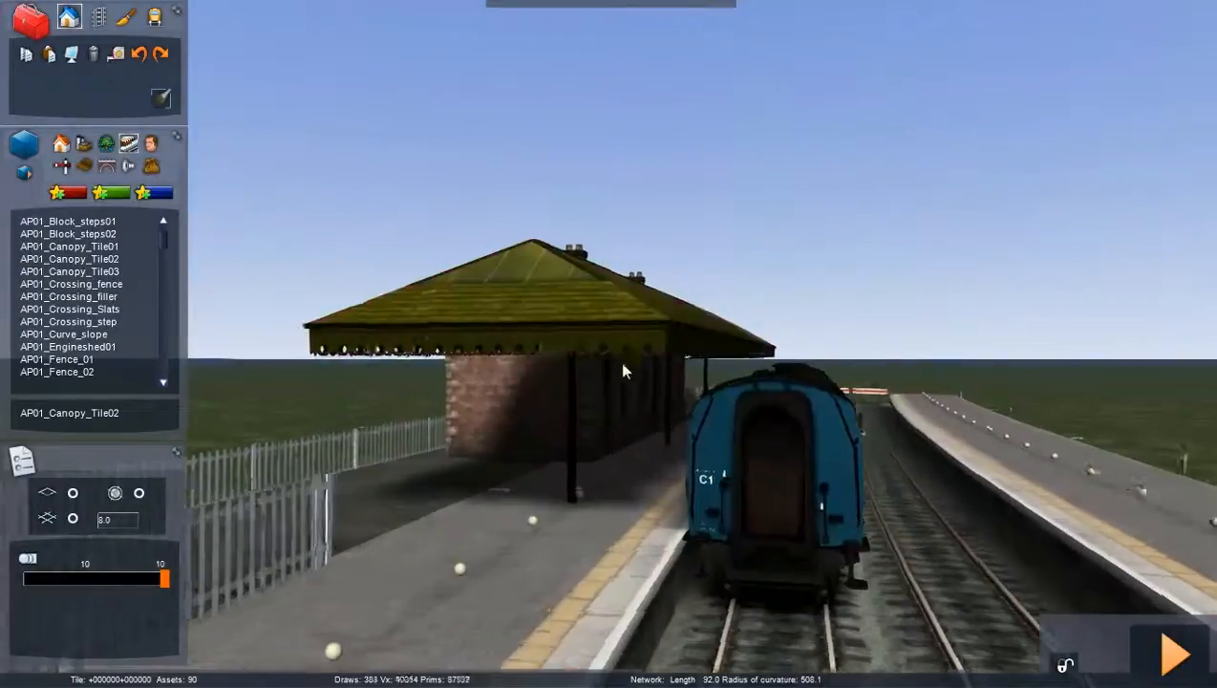
right_drag(622, 365, 623, 459)
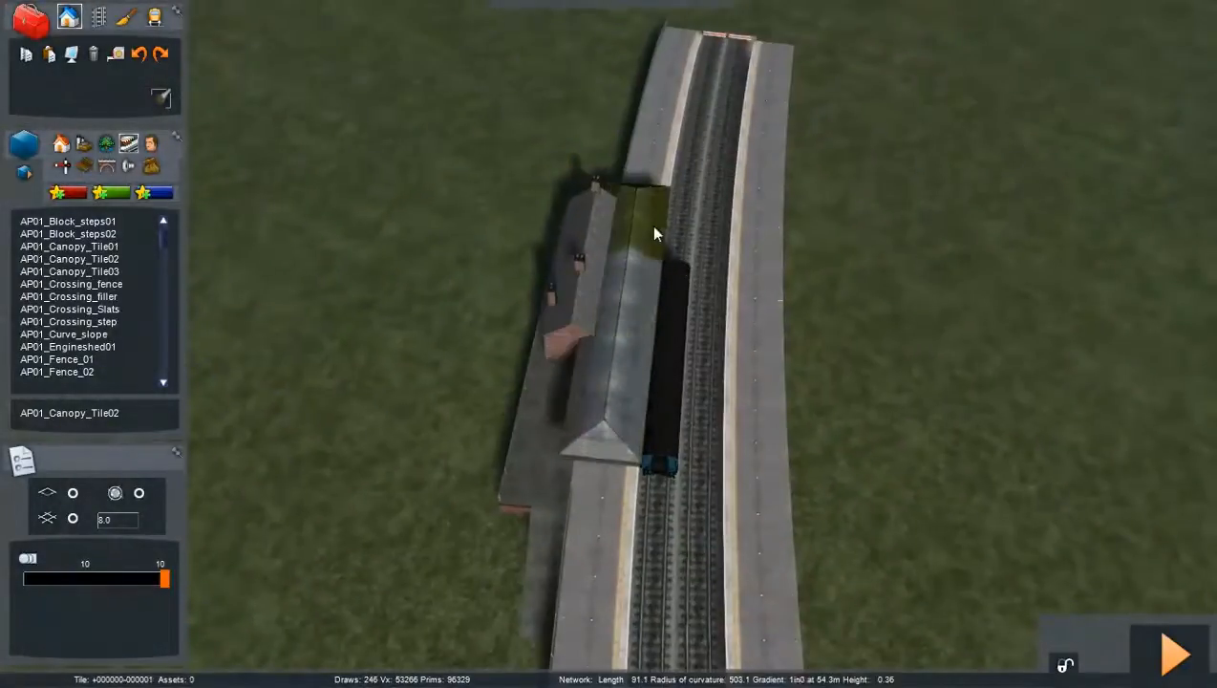
click(650, 226)
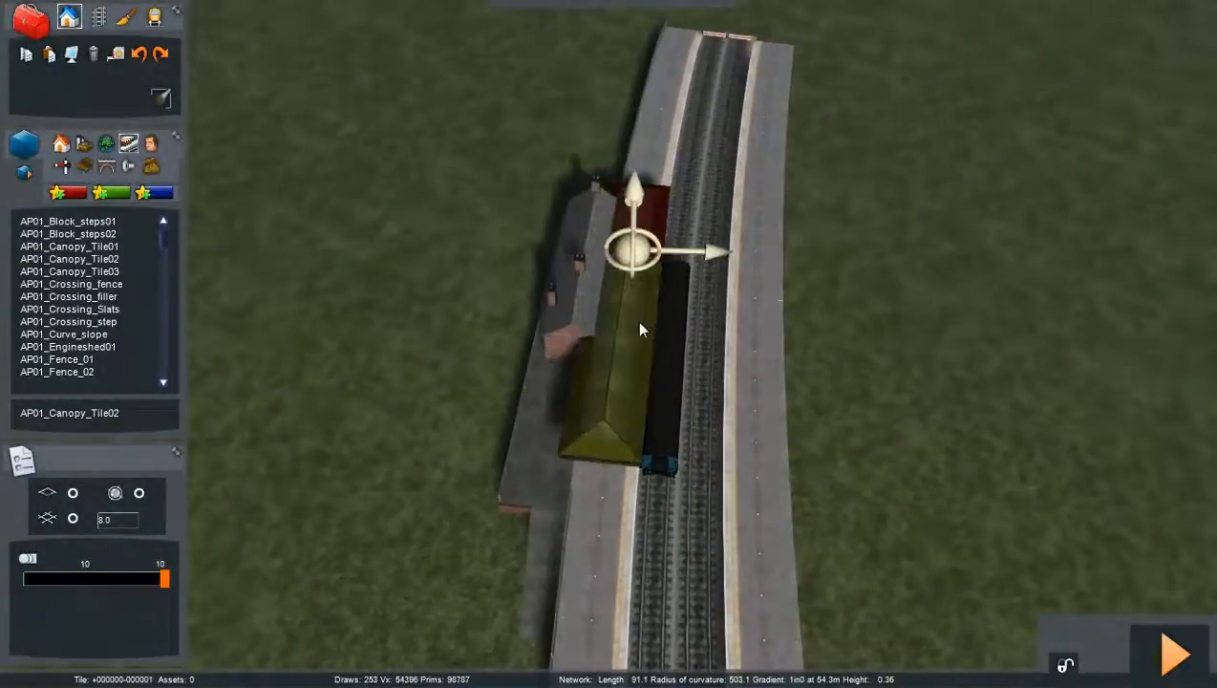
right_drag(635, 320, 617, 322)
ctrl+click(617, 321)
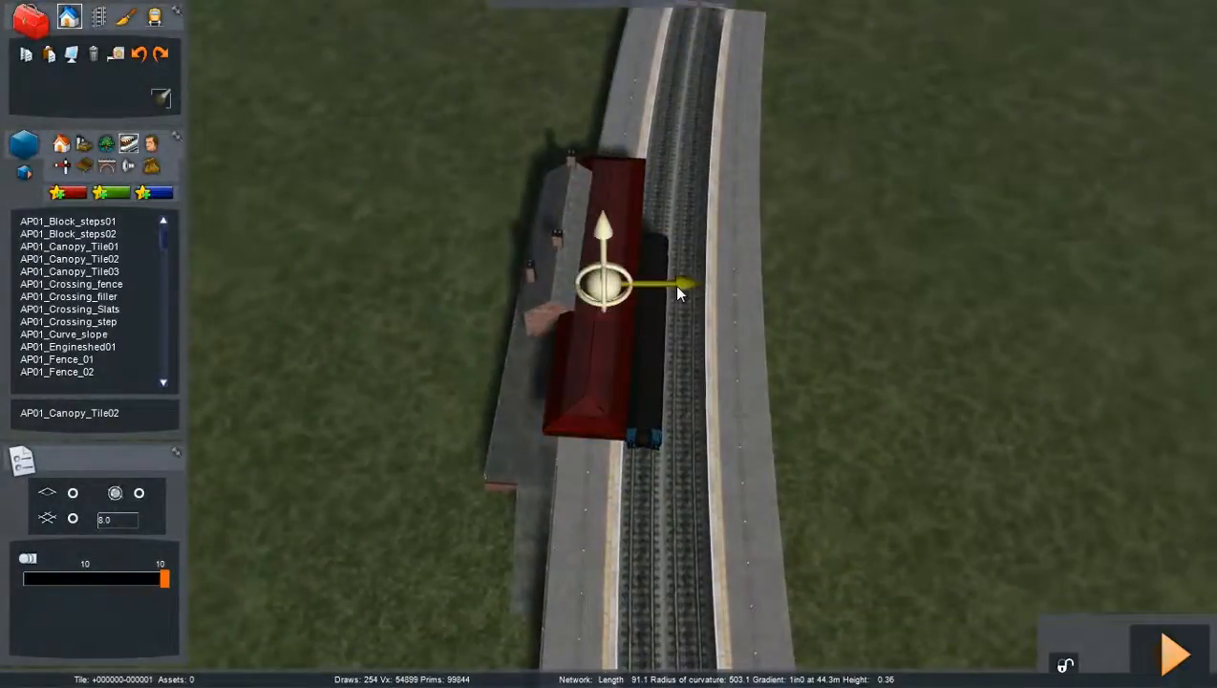
drag(676, 287, 669, 288)
- Adjust the far end section of the canopy to line up with the neighbouring roof section
right_click(634, 216)
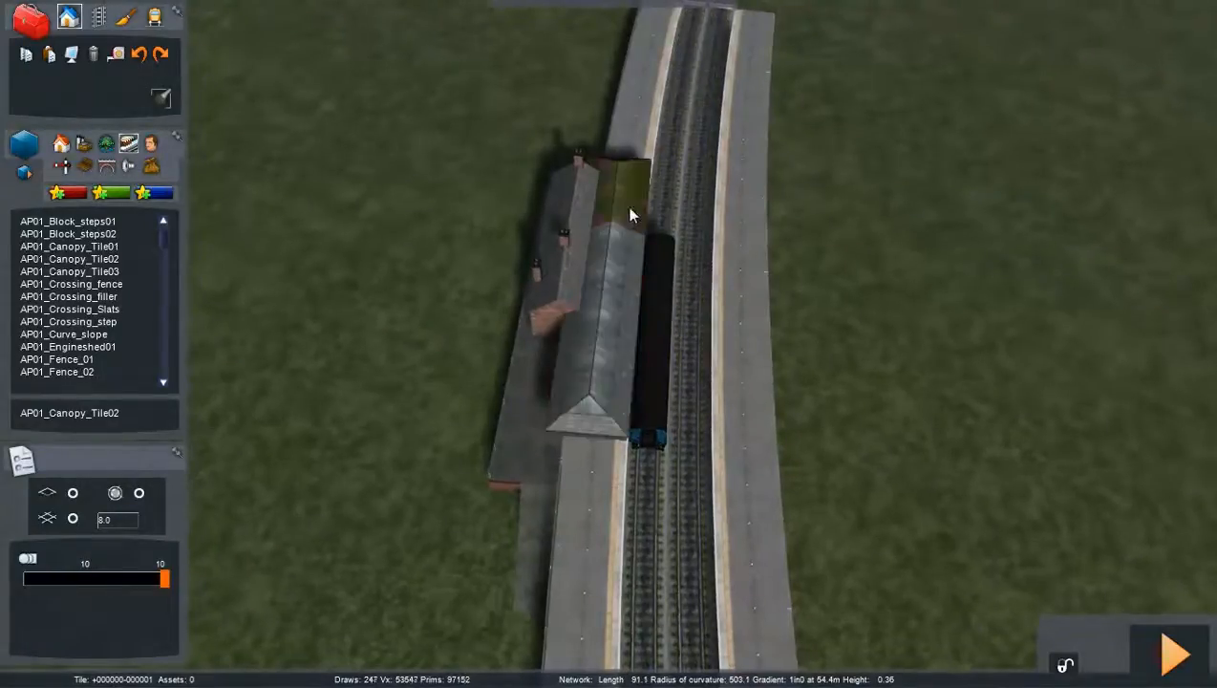
click(630, 211)
drag(630, 243, 627, 241)
click(700, 232)
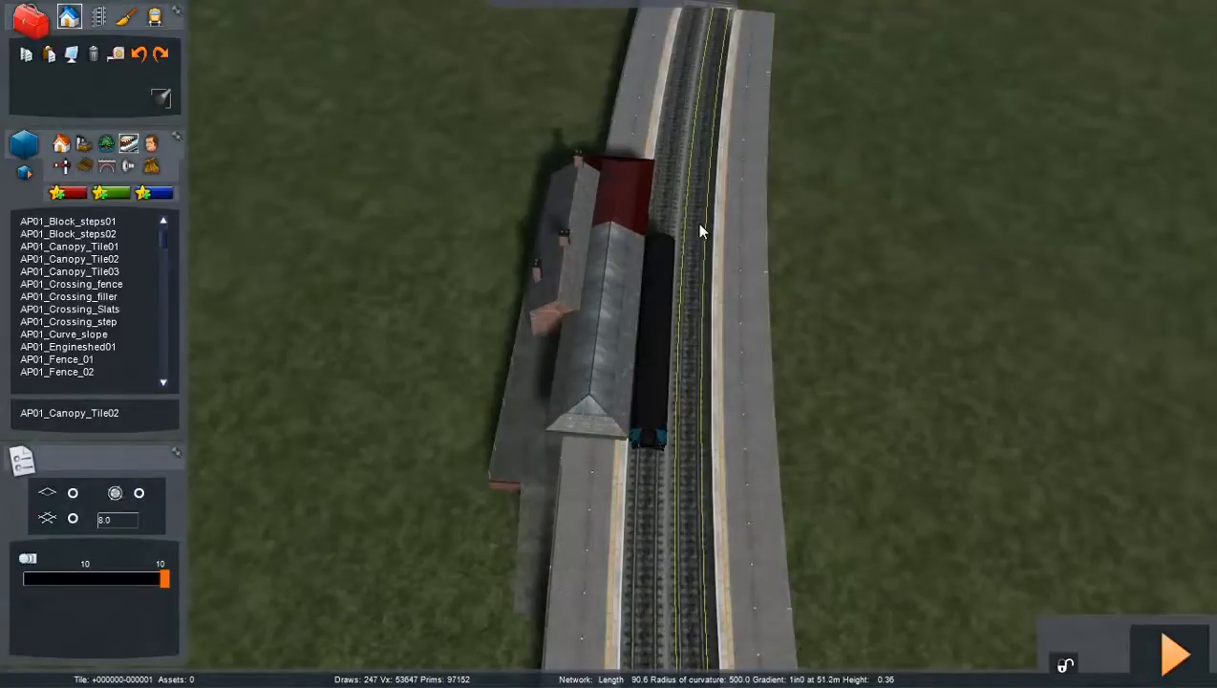
- Inspect the canopy's clearance from the parked coach and platform edge, and save the route
right_click(642, 358)
scroll(642, 358, up, 5)
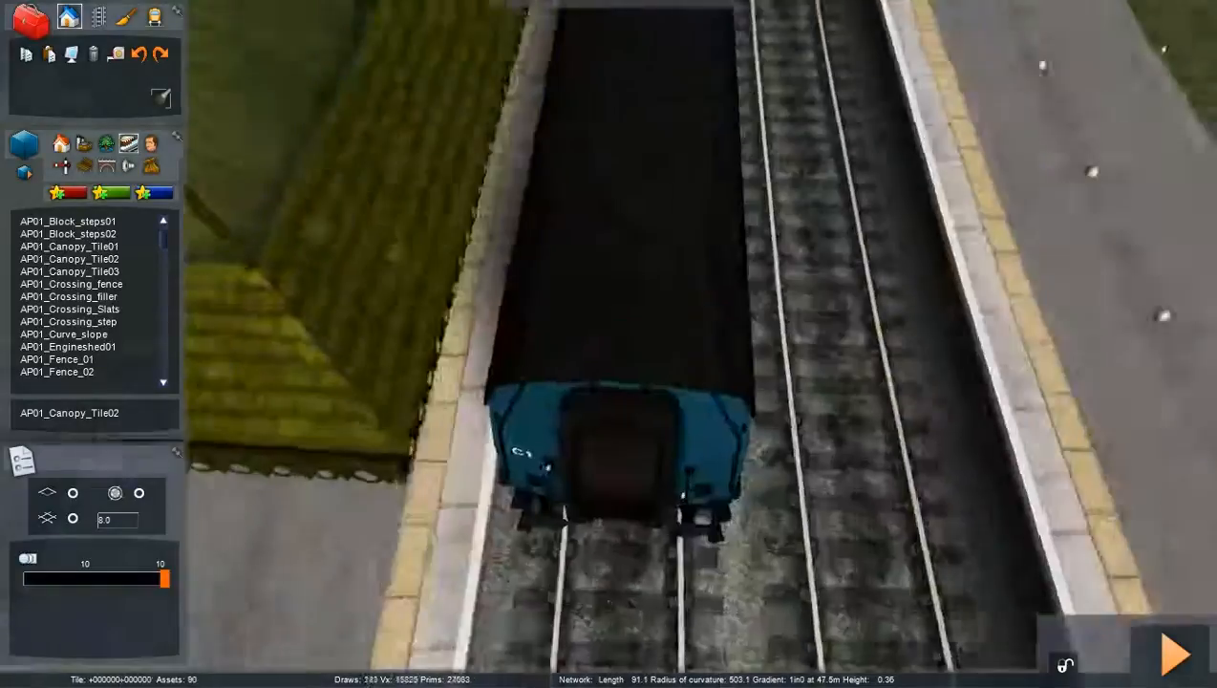
mouse_move(642, 358)
right_down()
mouse_move(638, 239)
mouse_move(630, 282)
mouse_move(458, 310)
mouse_move(430, 267)
mouse_move(382, 301)
mouse_move(248, 234)
mouse_move(287, 263)
mouse_move(439, 272)
mouse_move(641, 357)
right_up()
key(Down)
key(Left)
key(Up)
key(Up)
key(Down)
key(Up)
key(Down)
key(Up)
key(Down)
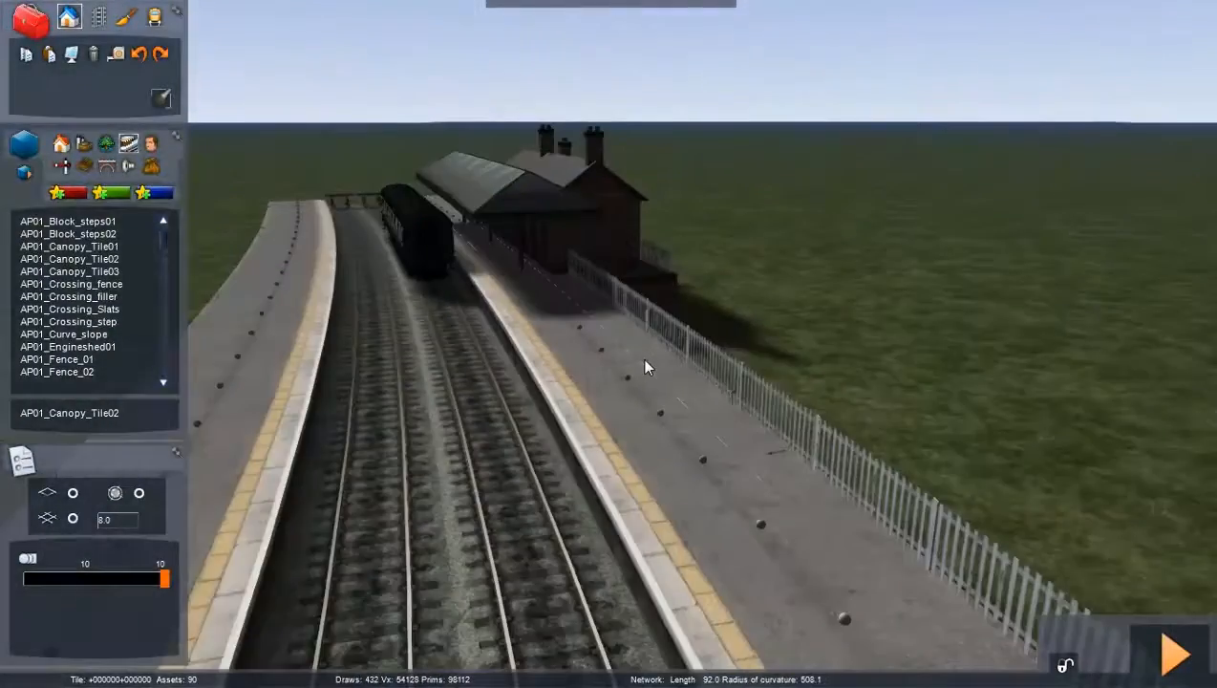
key(F2)
click(517, 465)
- Look over both platforms, the tracks, the canopy and the station building from the platform end and from above
right_drag(517, 468, 143, 205)
key(Up)
key(Up)
right_drag(726, 420, 661, 193)
key(Down)
key(Up)
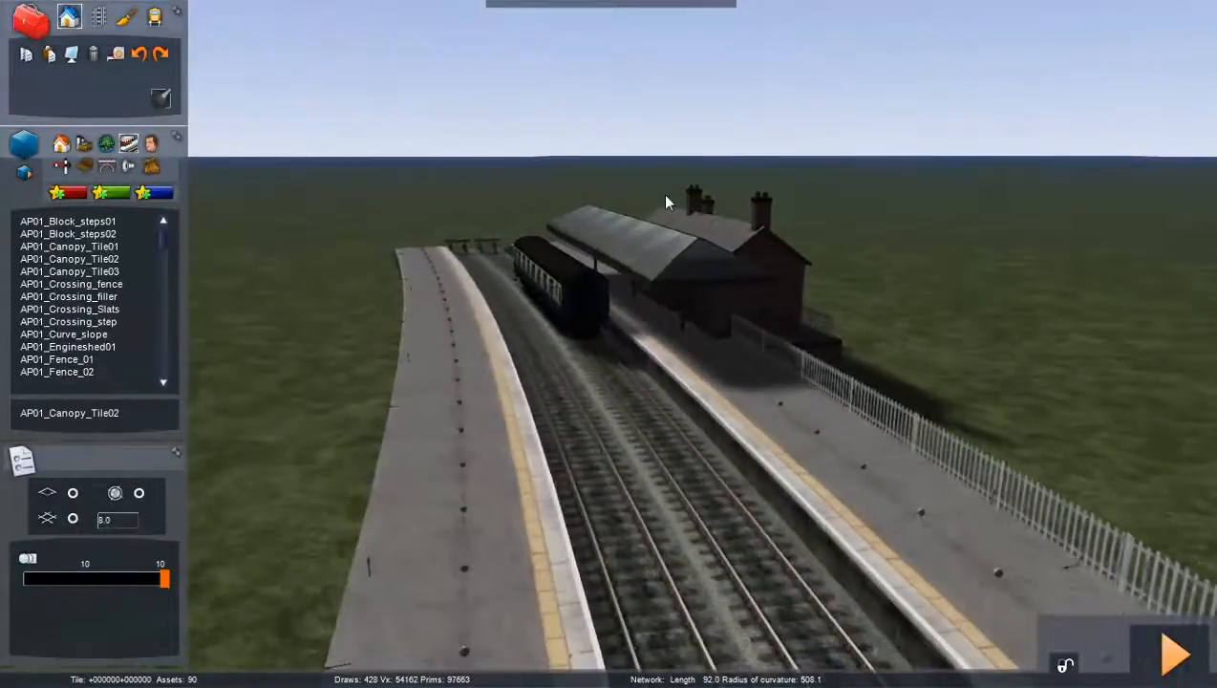
right_drag(628, 382, 668, 573)
key(Up)
key(Down)
key(Up)
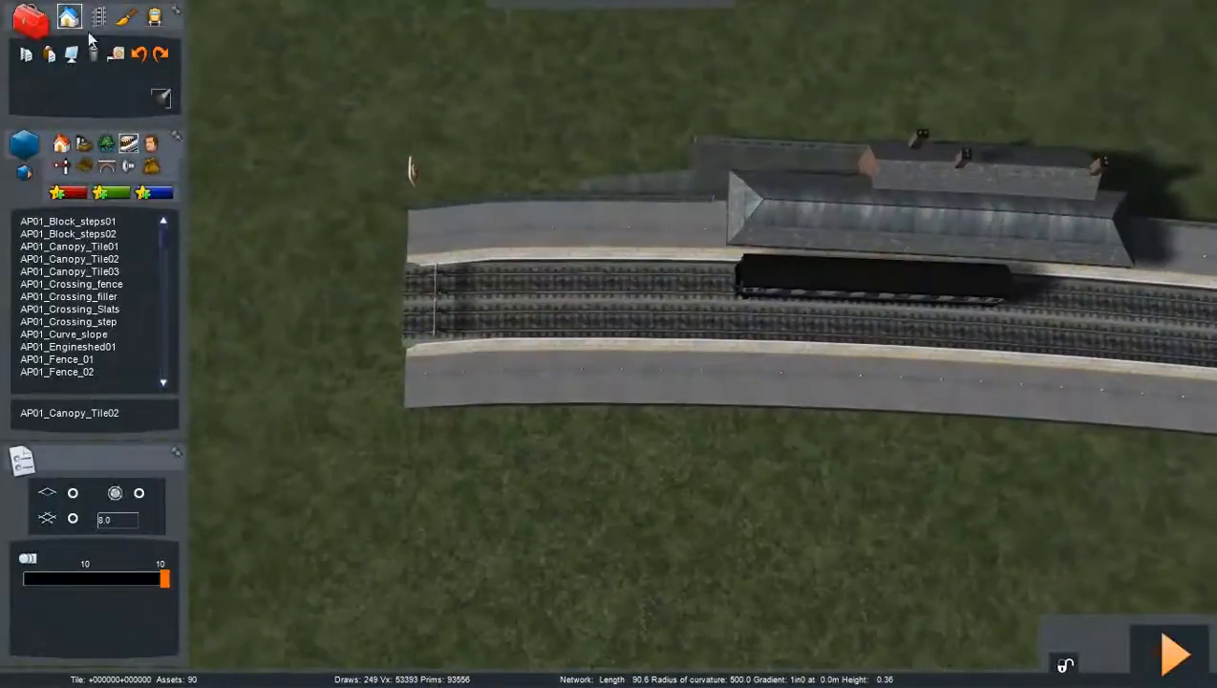
click(63, 167)
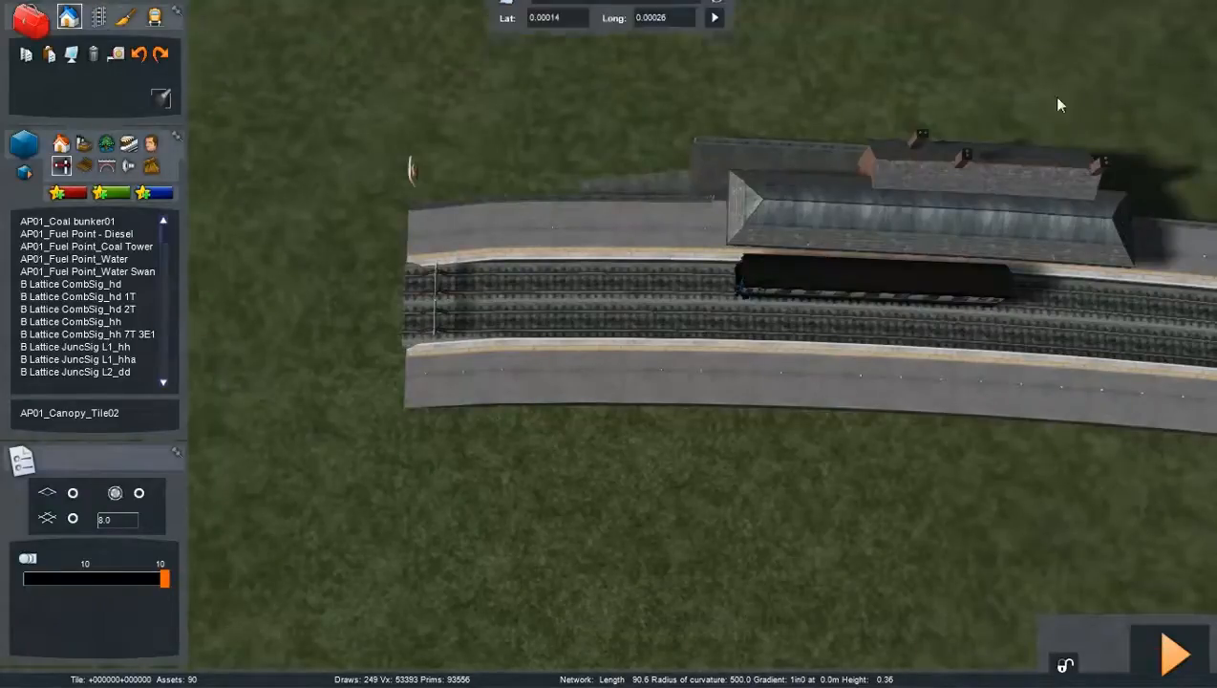
right_drag(442, 267, 591, 276)
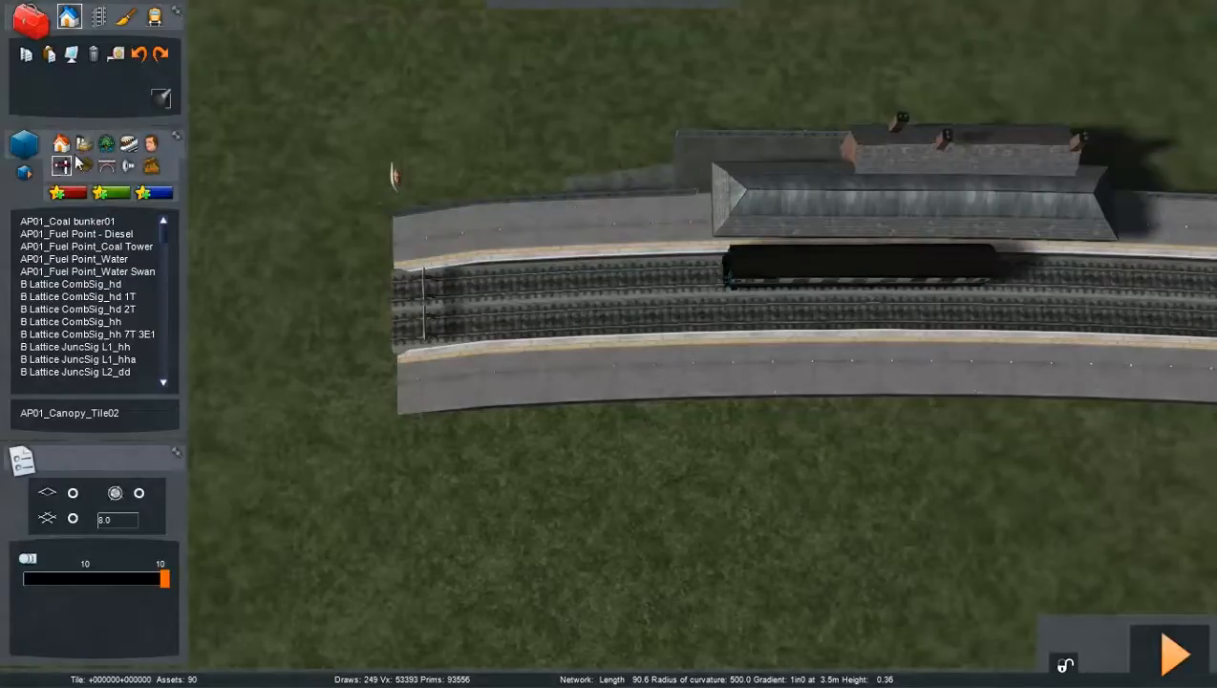
click(97, 17)
click(69, 18)
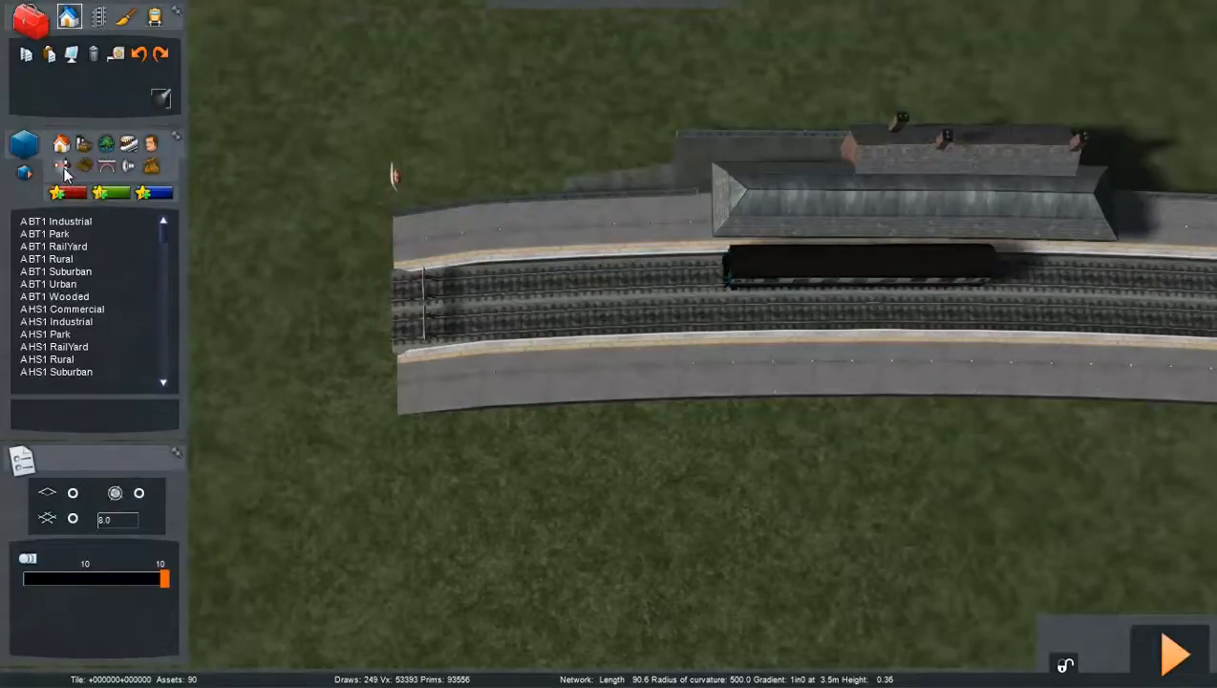
- Lay a Marker - Platform on the track beside the station building, from one end of the platform to the other
click(63, 167)
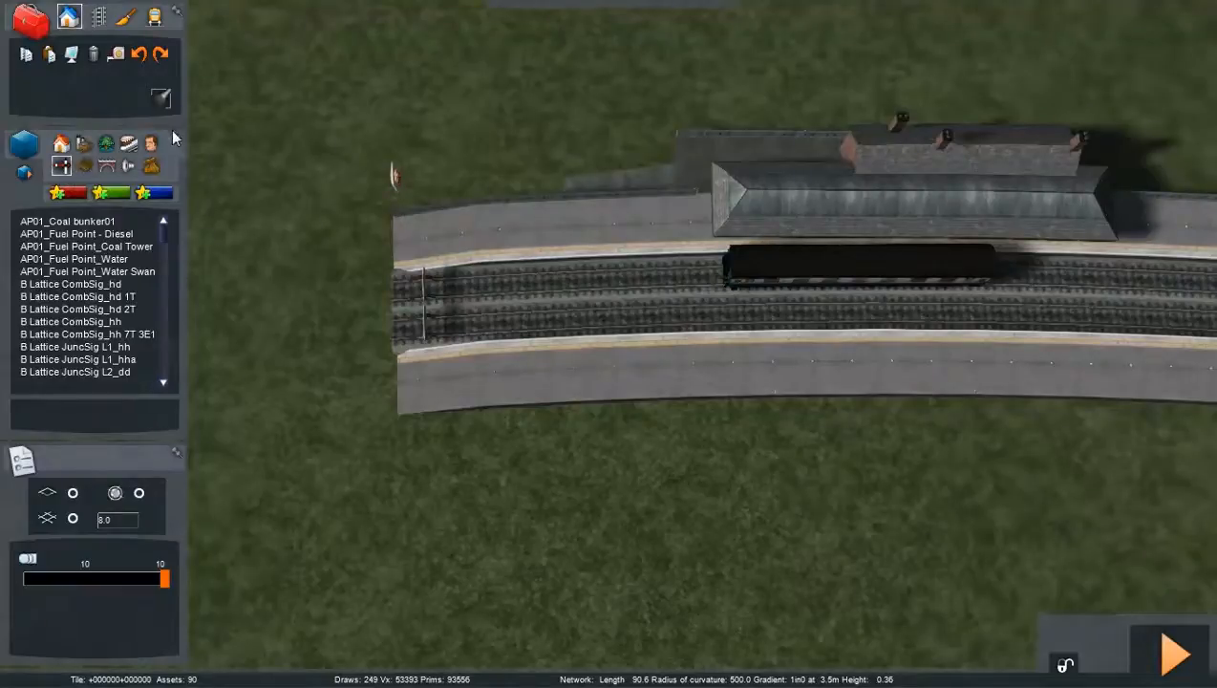
key(m)
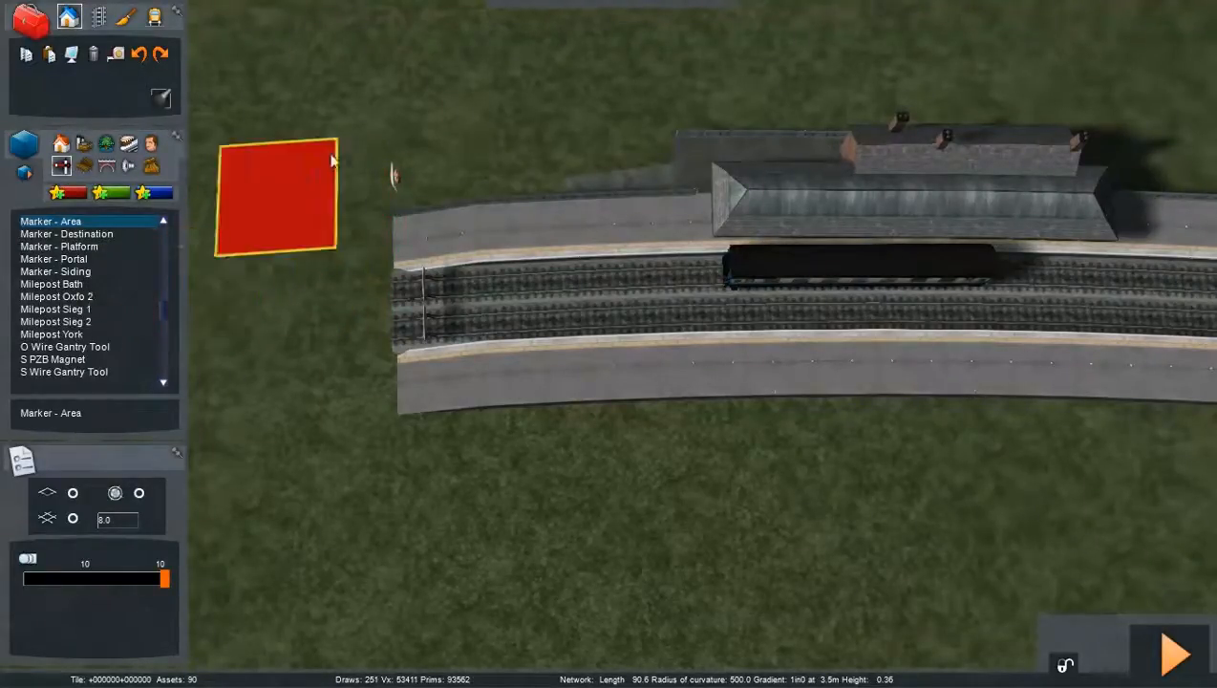
click(90, 247)
scroll(414, 272, up, 1)
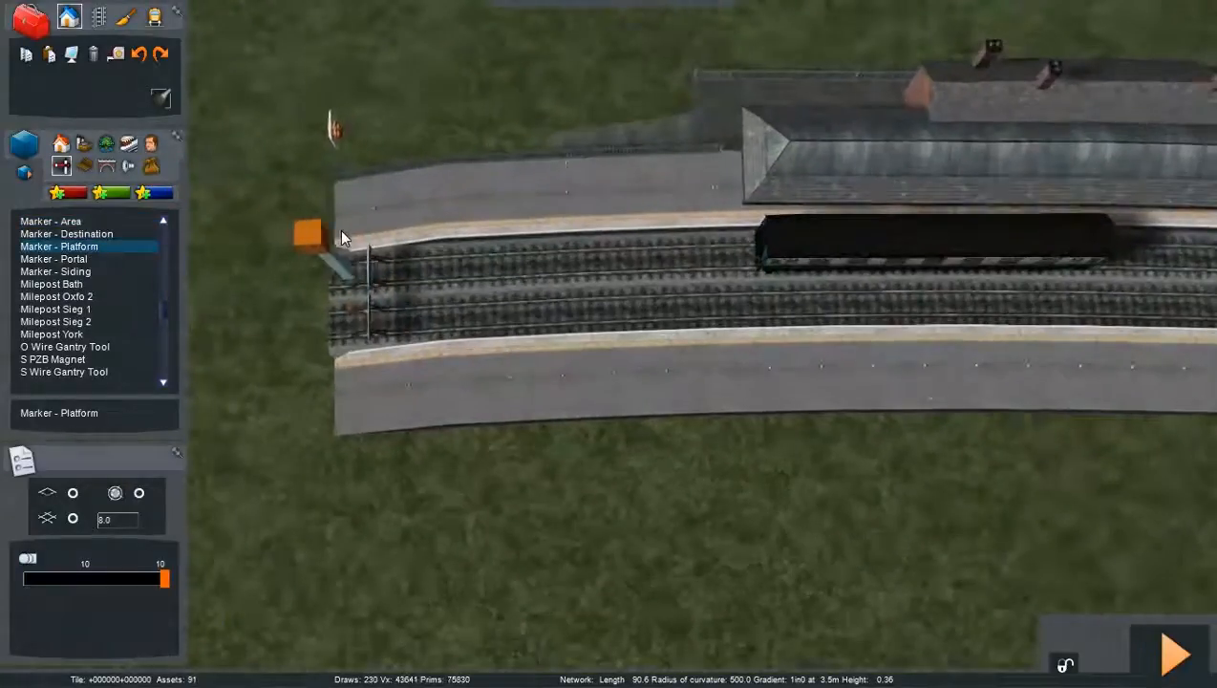
click(339, 229)
key(Right)
key(Right)
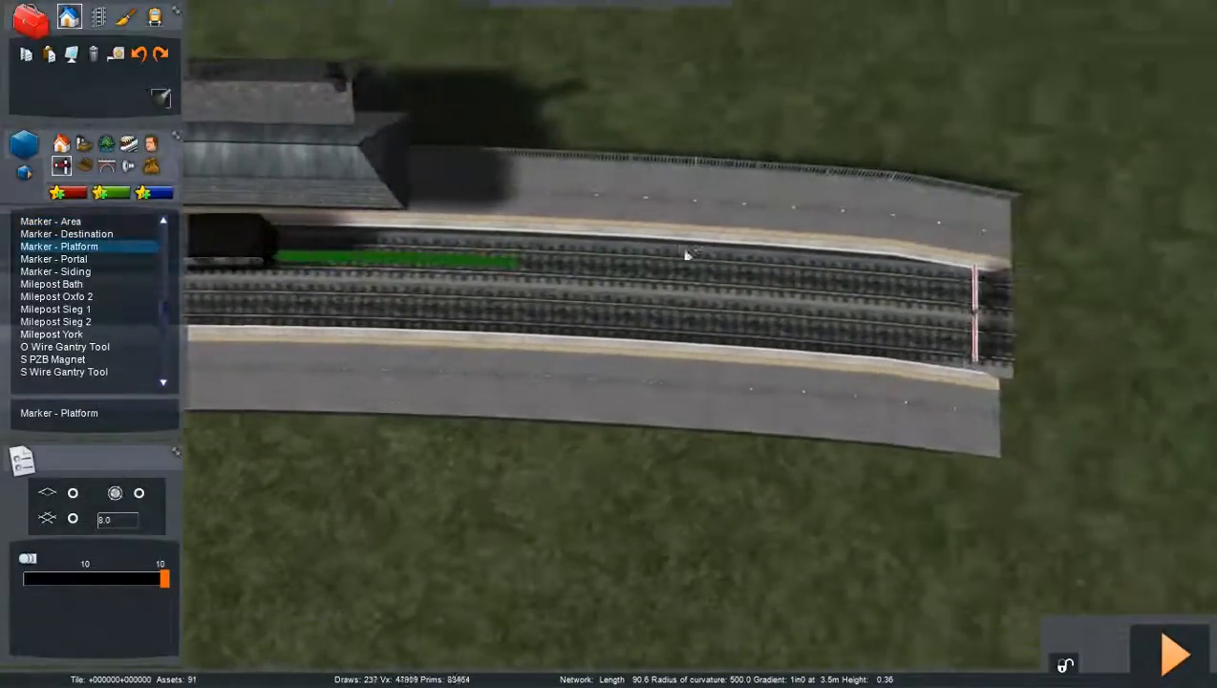
click(935, 247)
key(Left)
scroll(869, 250, down, 5)
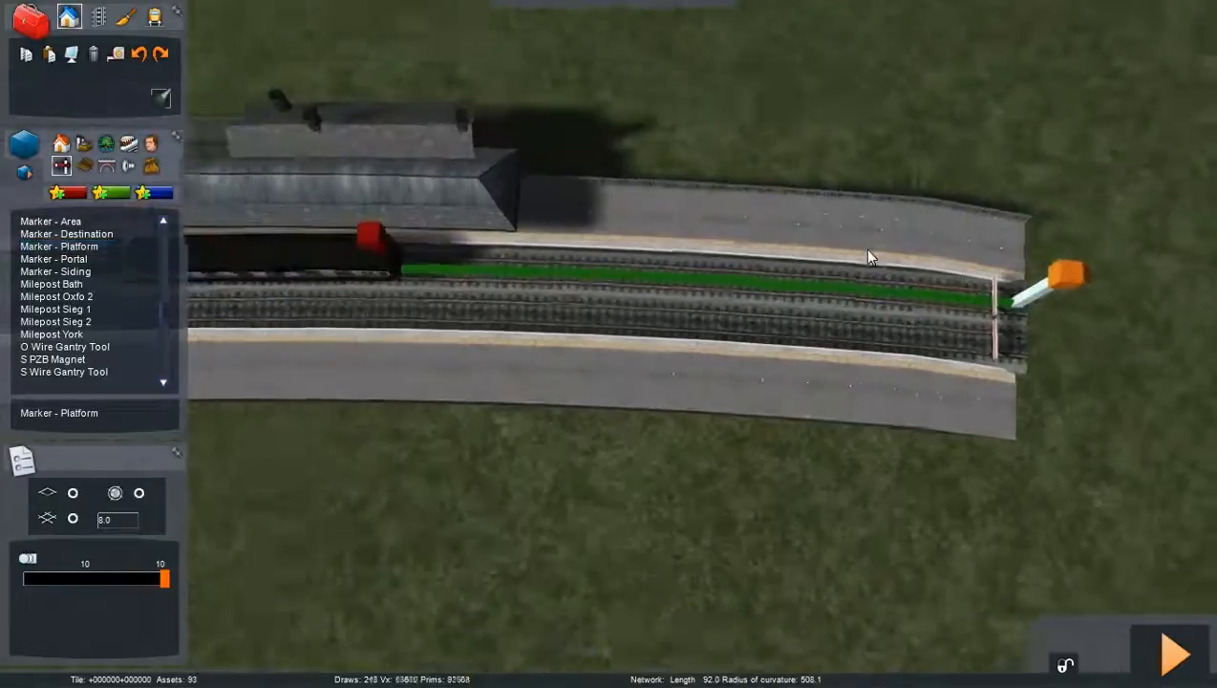
key(Right)
click(706, 402)
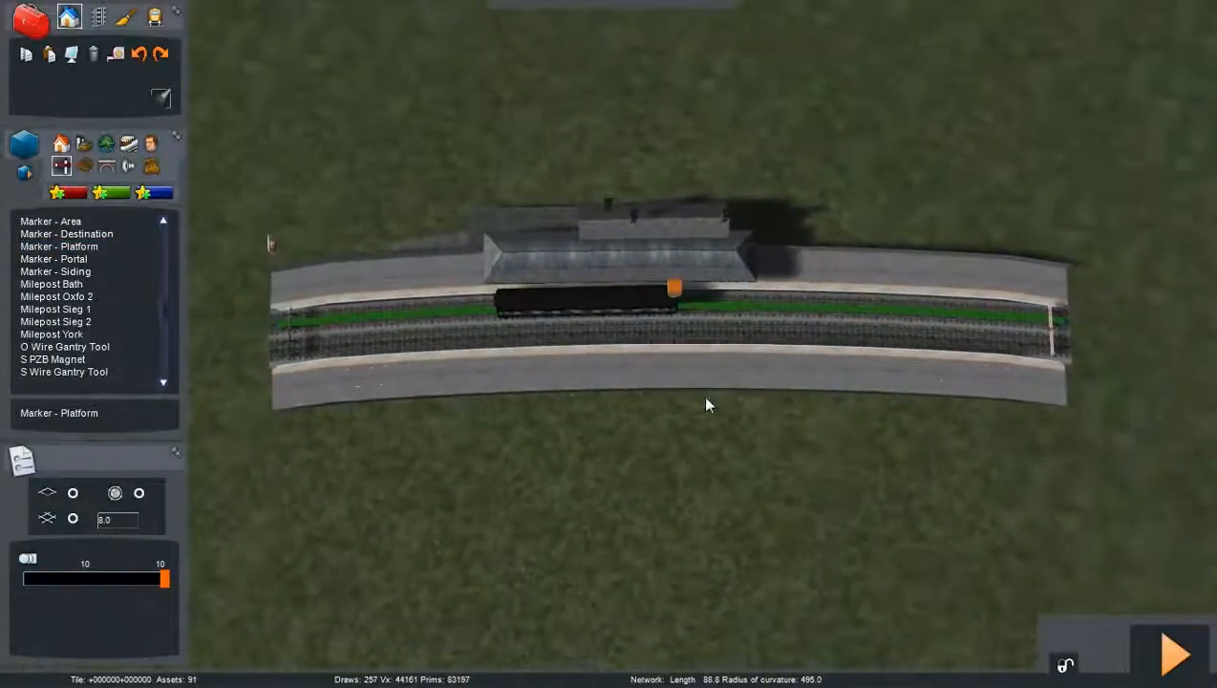
- Switch to editing the scenario, accepting the loss of the current game session
click(155, 18)
click(465, 456)
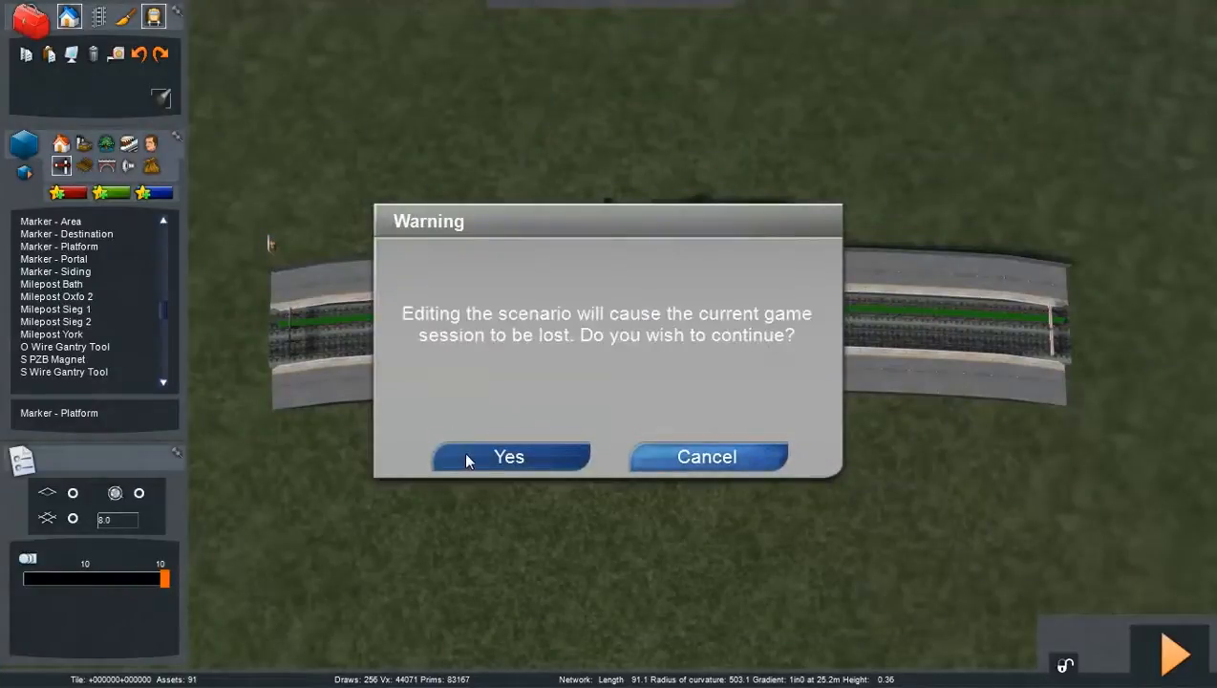
click(473, 458)
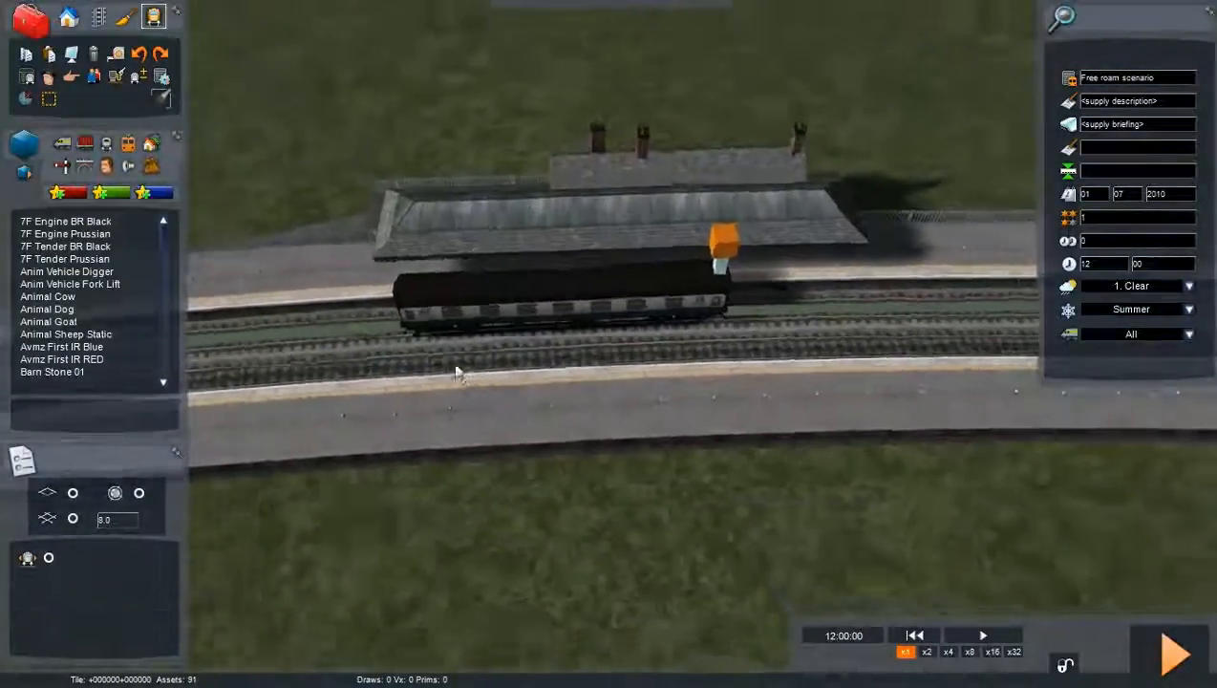
- Add another blue-and-grey passenger coach behind the coach standing at the platform
scroll(272, 222, up, 3)
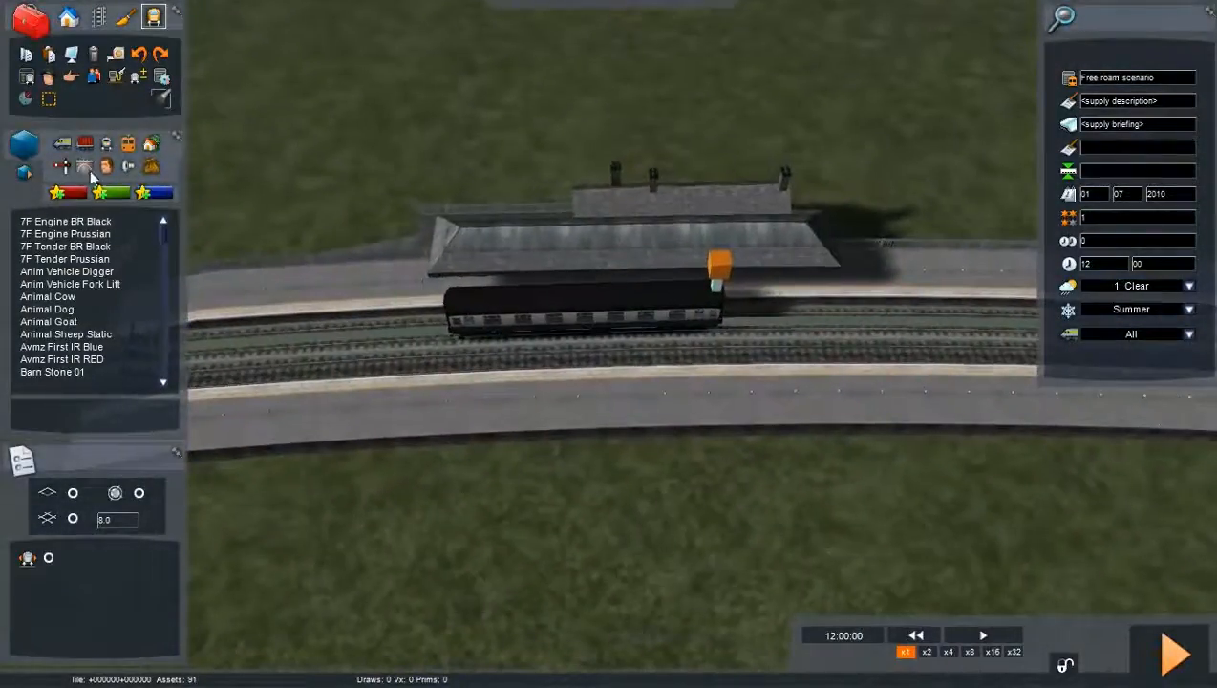
click(88, 147)
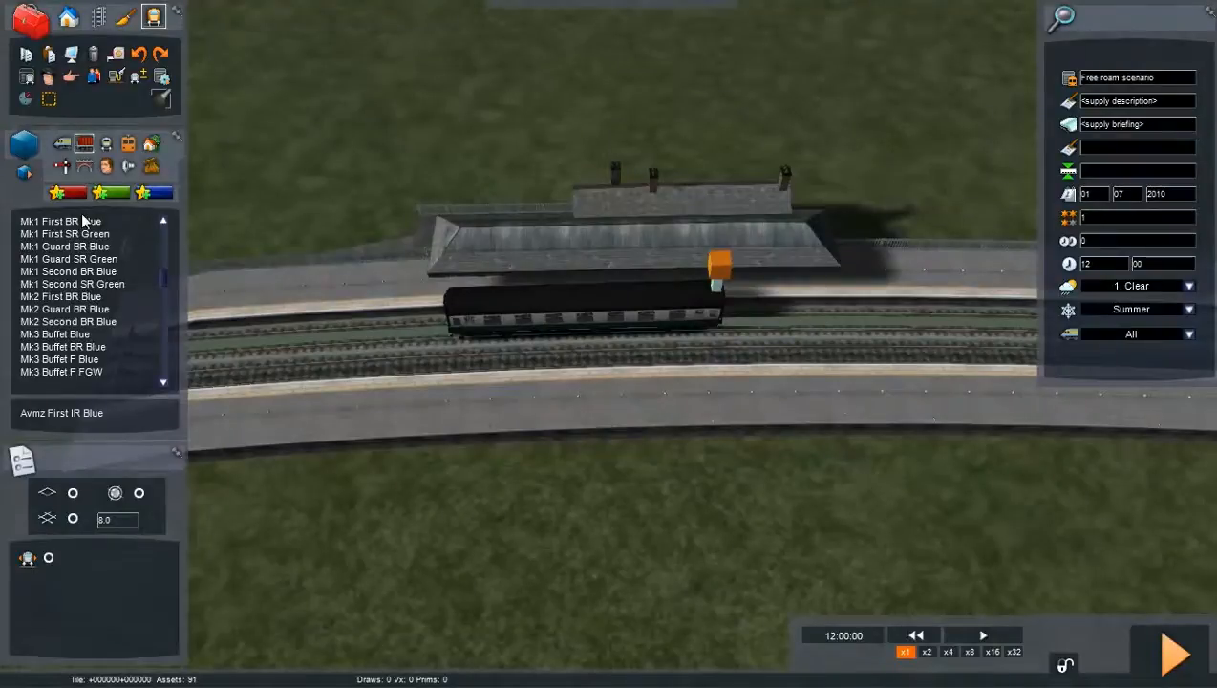
click(473, 322)
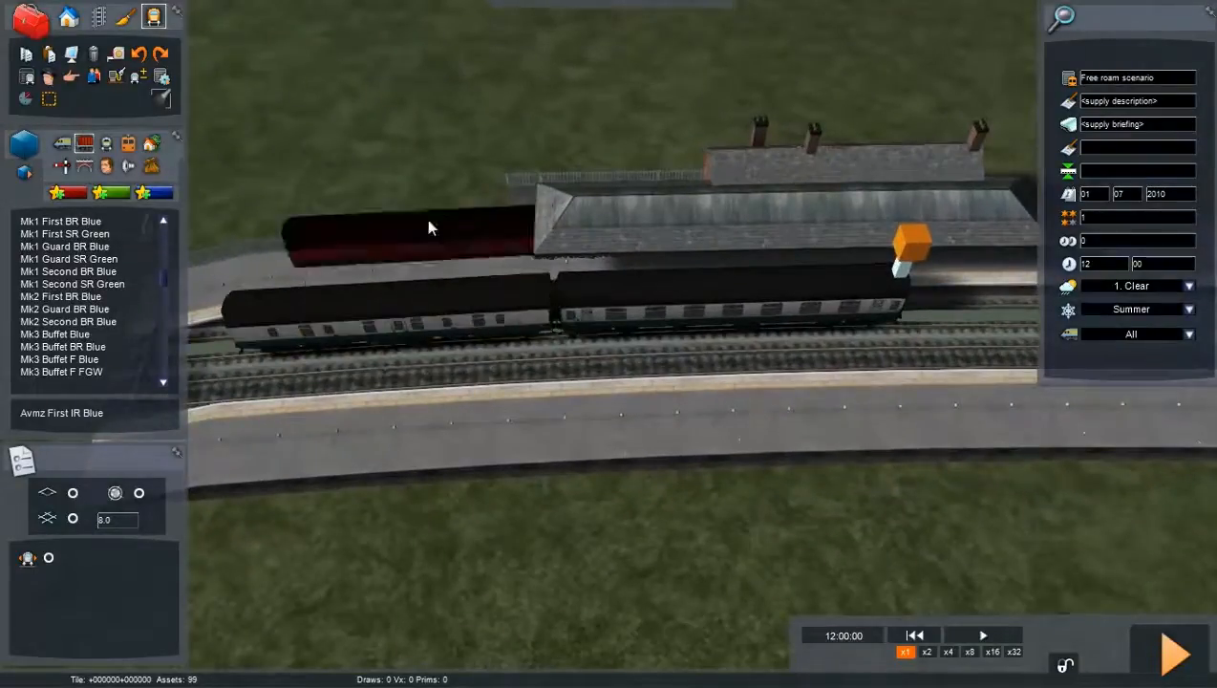
scroll(112, 283, down, 4)
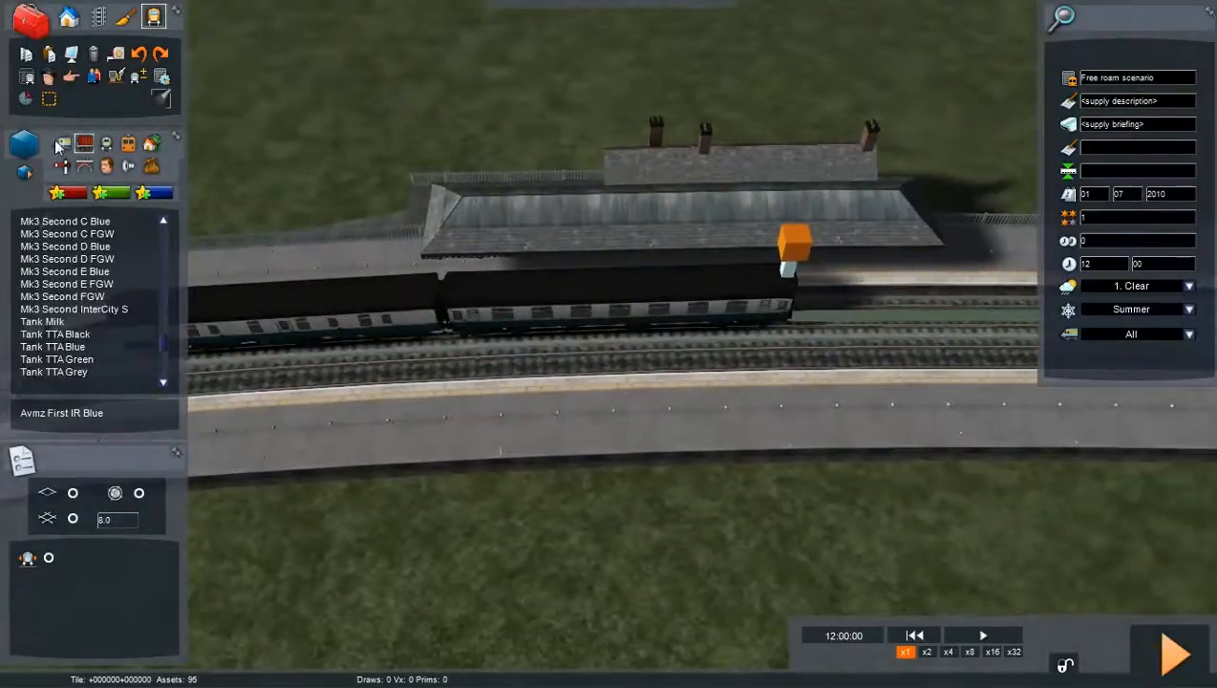
- Place a Class 47 Large Logo locomotive on the platform track at the front of the coaches
click(60, 144)
scroll(70, 315, down, 5)
key(Right)
key(Up)
click(76, 288)
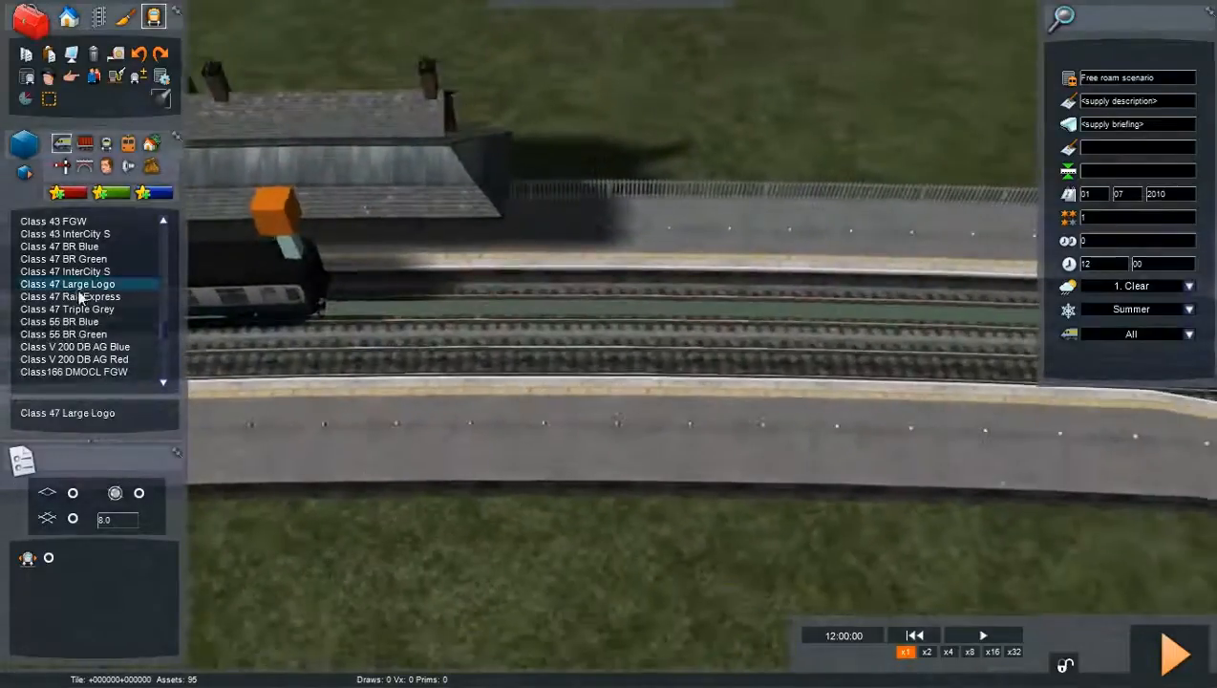
click(543, 297)
right_click(560, 293)
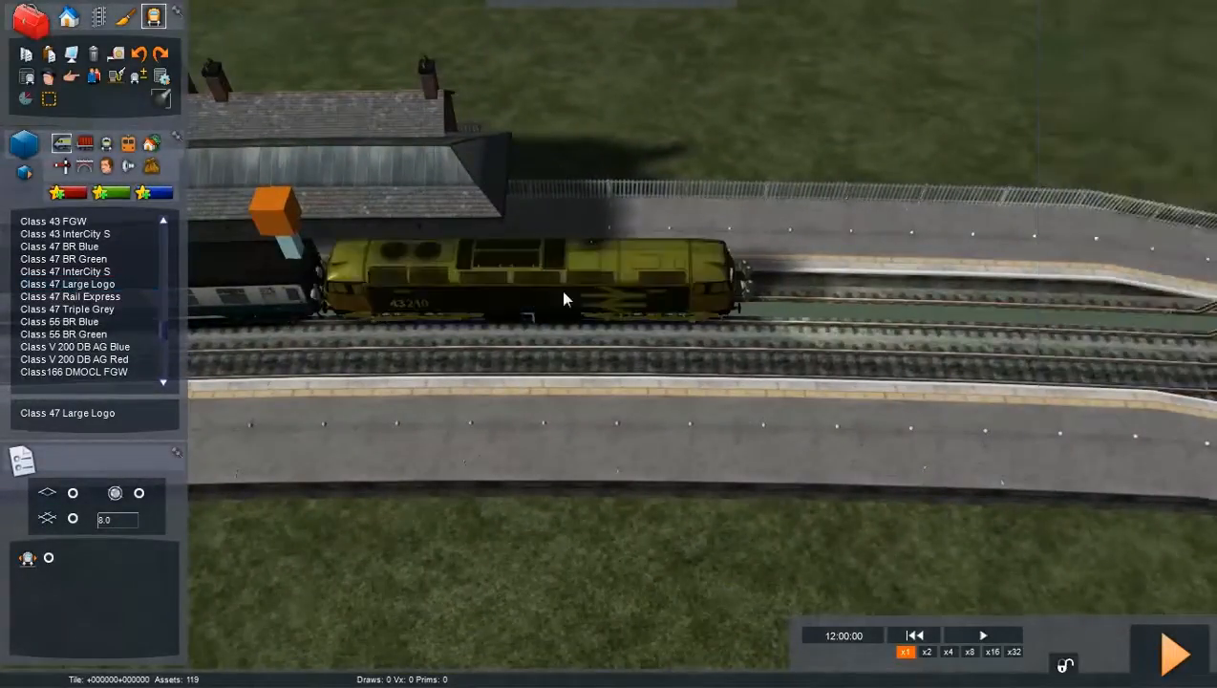
- Assign a driver to the Class 47 locomotive and flip the direction it faces
click(48, 78)
click(568, 267)
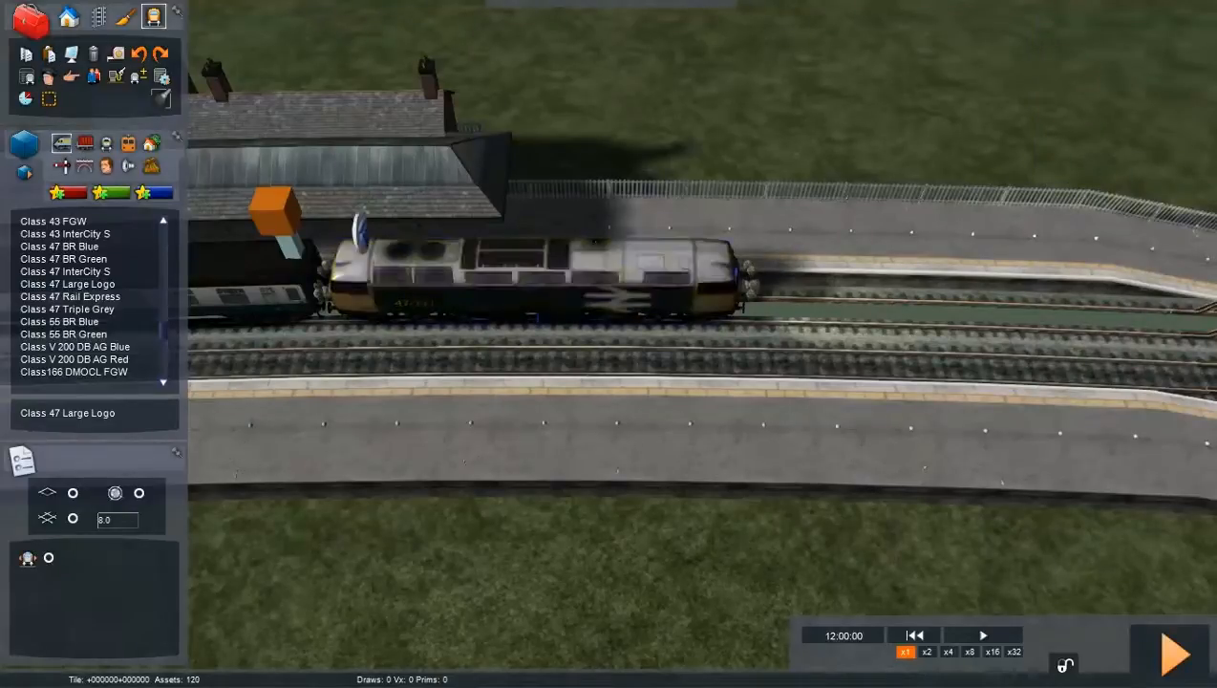
click(568, 220)
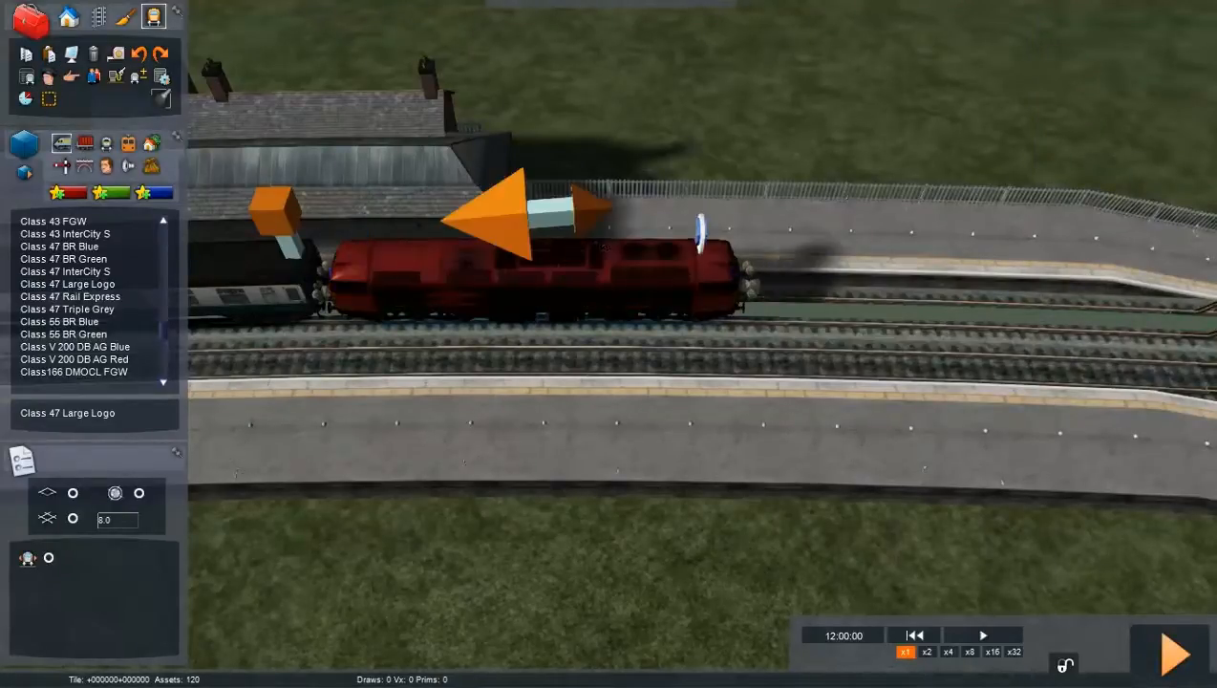
- Save the scenario changes and play the scenario, setting the train in motion along the platform
click(1174, 651)
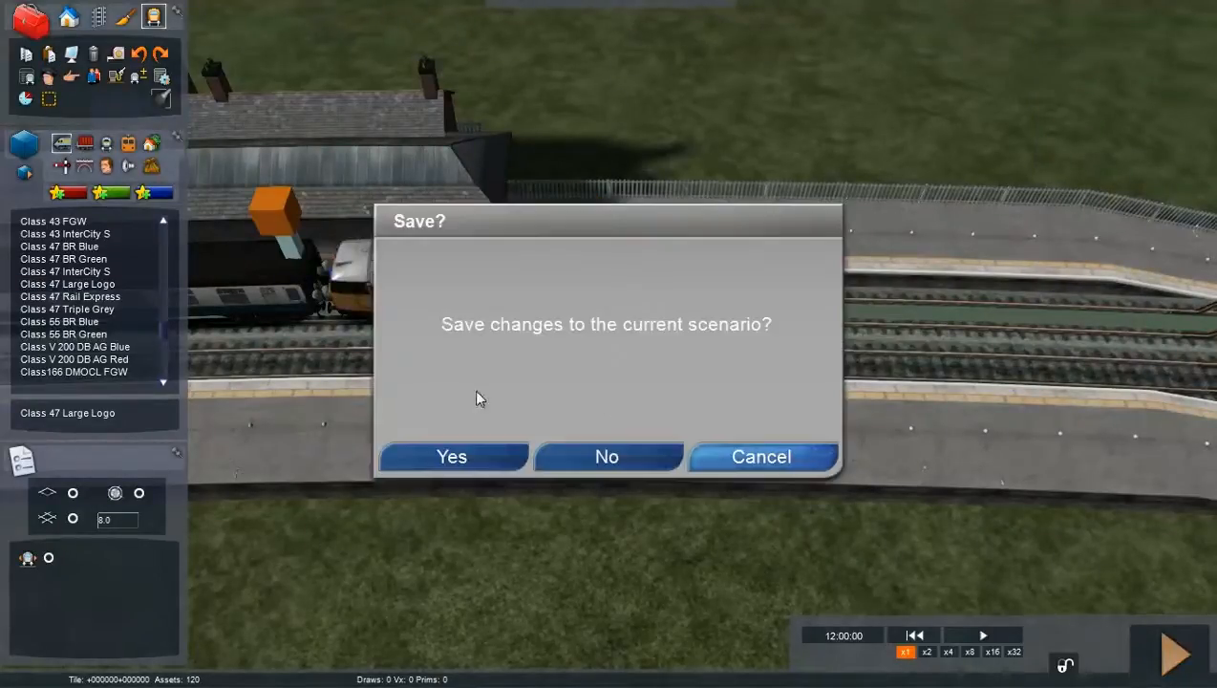
click(477, 455)
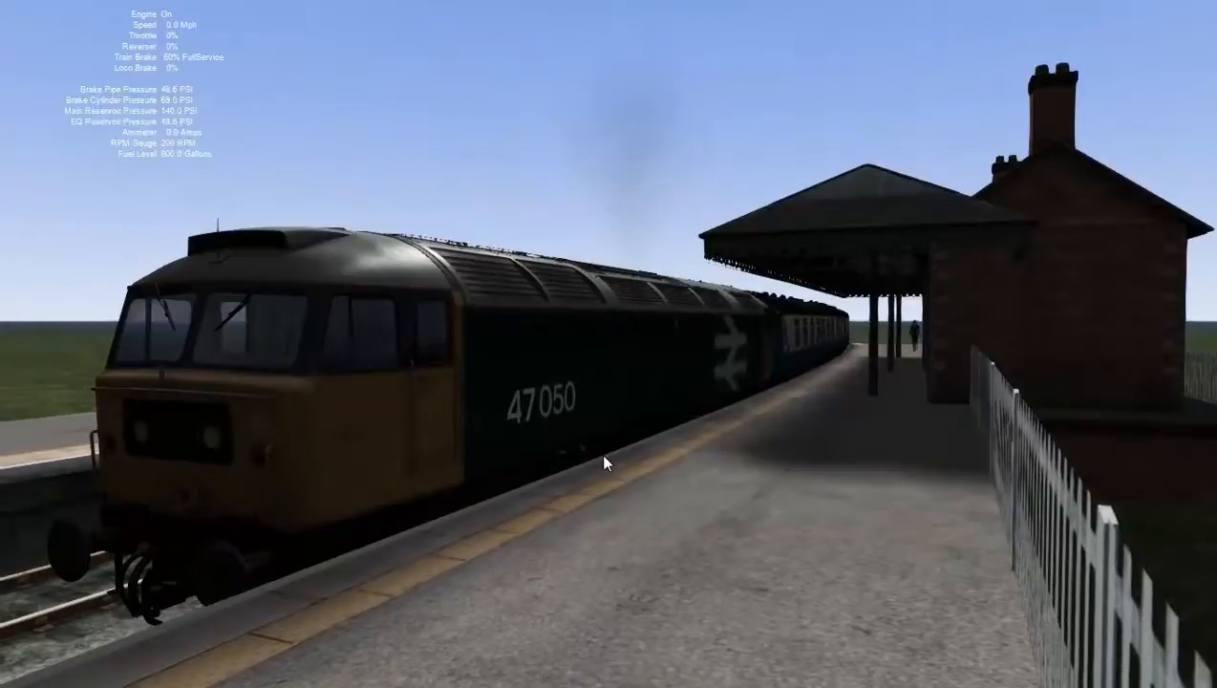
mouse_move(603, 597)
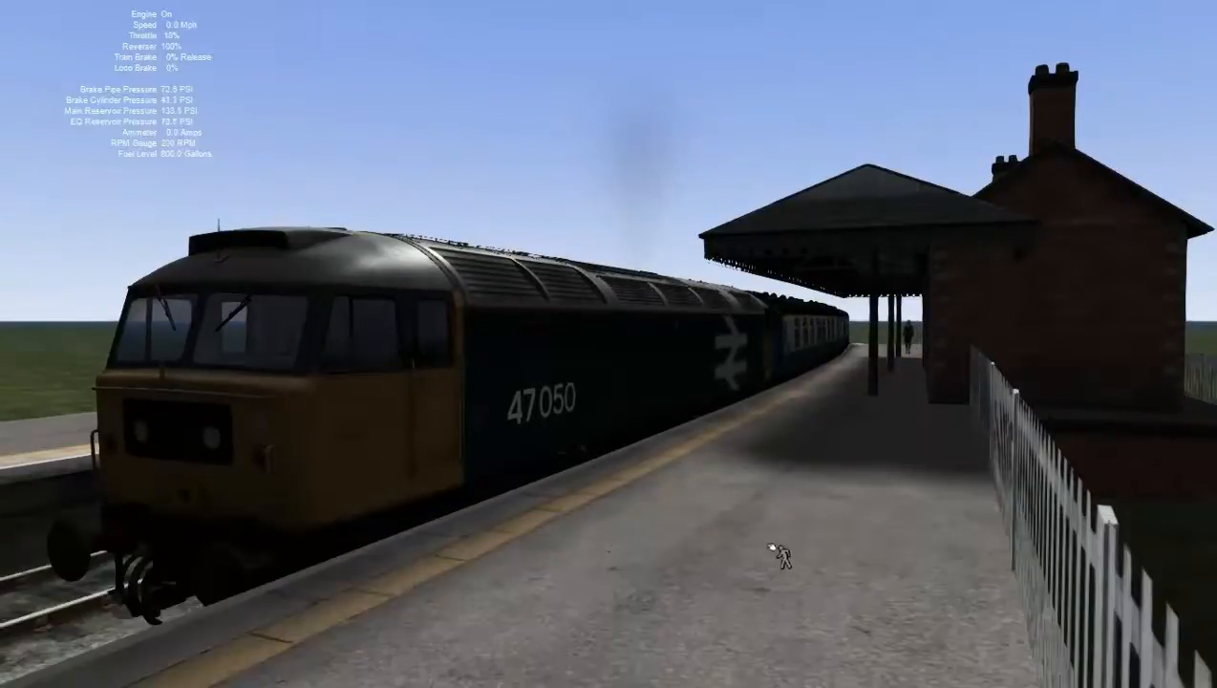
key(d)
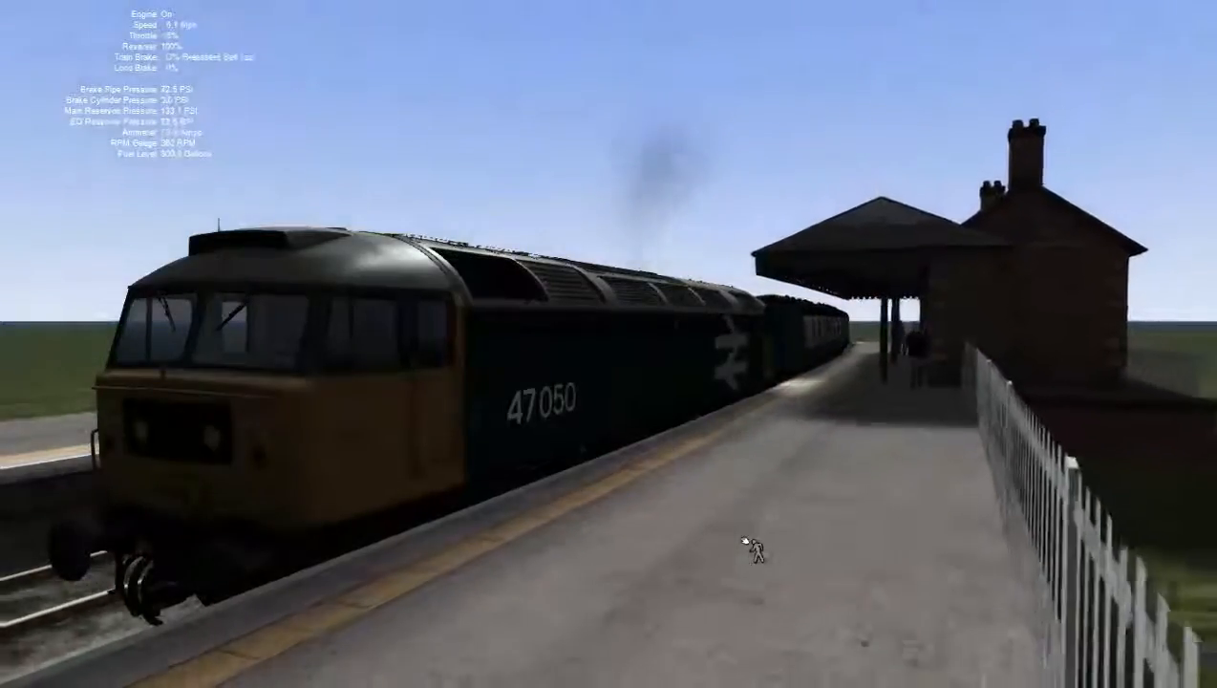
- Slow the train with the train brake, start releasing the brake, and move the reverser towards reverse
key(apostrophe)
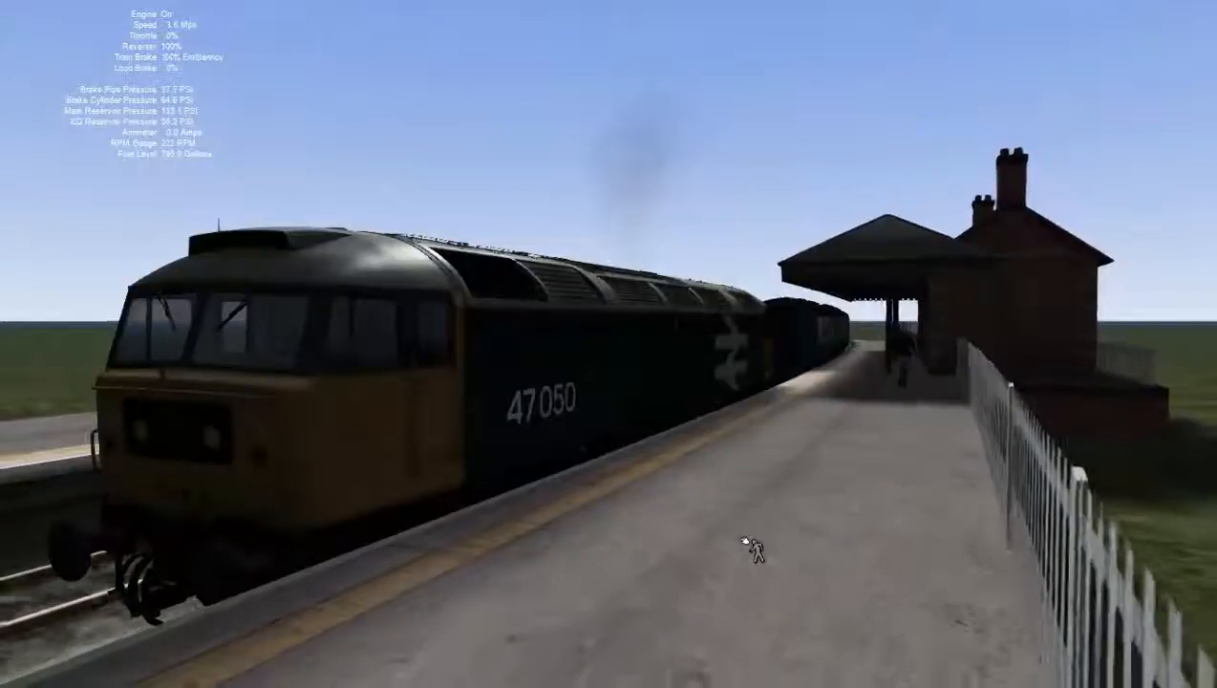
key(semicolon)
key(s)
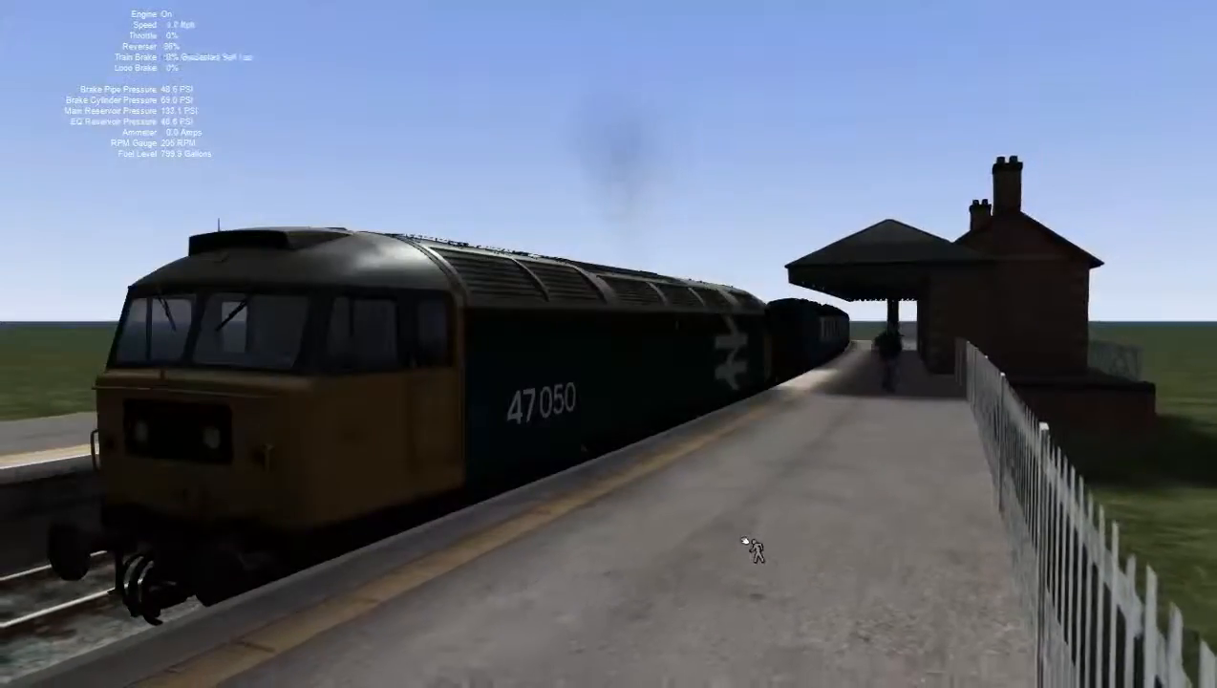
- Brake the train to a stand beside the station building, release the train brake, and raise the throttle to 100% in reverse
mouse_move(585, 476)
right_down()
mouse_move(521, 425)
mouse_move(441, 418)
mouse_move(390, 374)
mouse_move(602, 462)
mouse_move(614, 454)
mouse_move(603, 463)
right_up()
key(semicolon)
key(a)
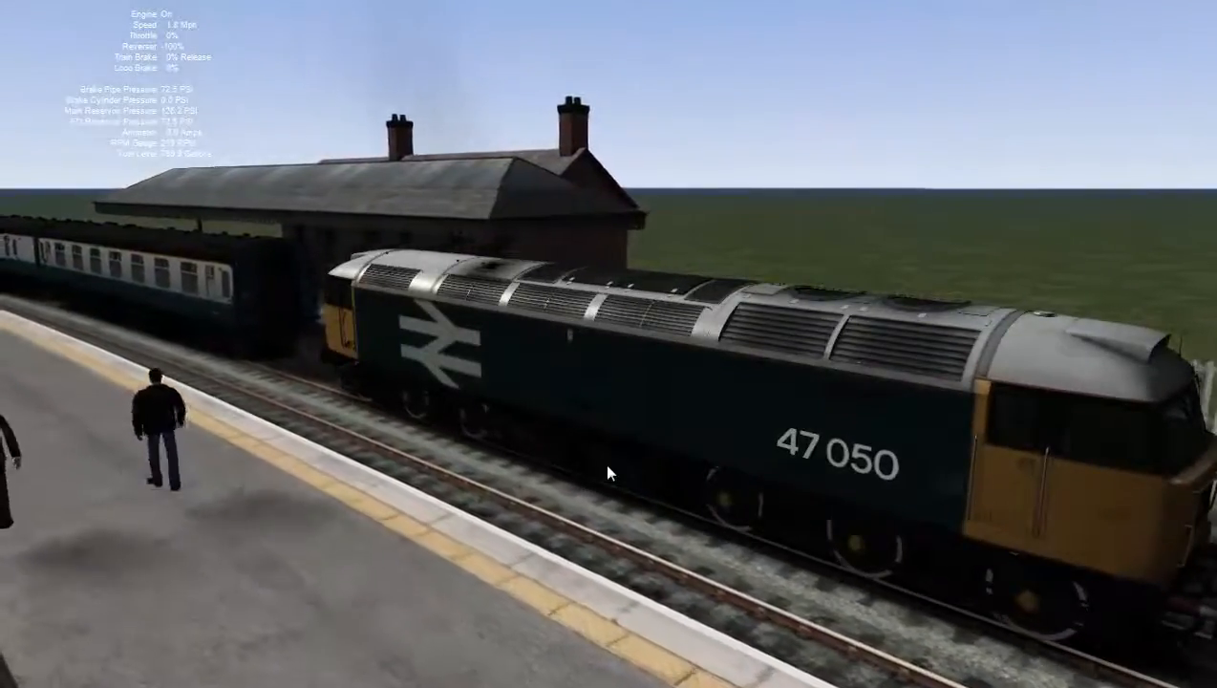
key(apostrophe)
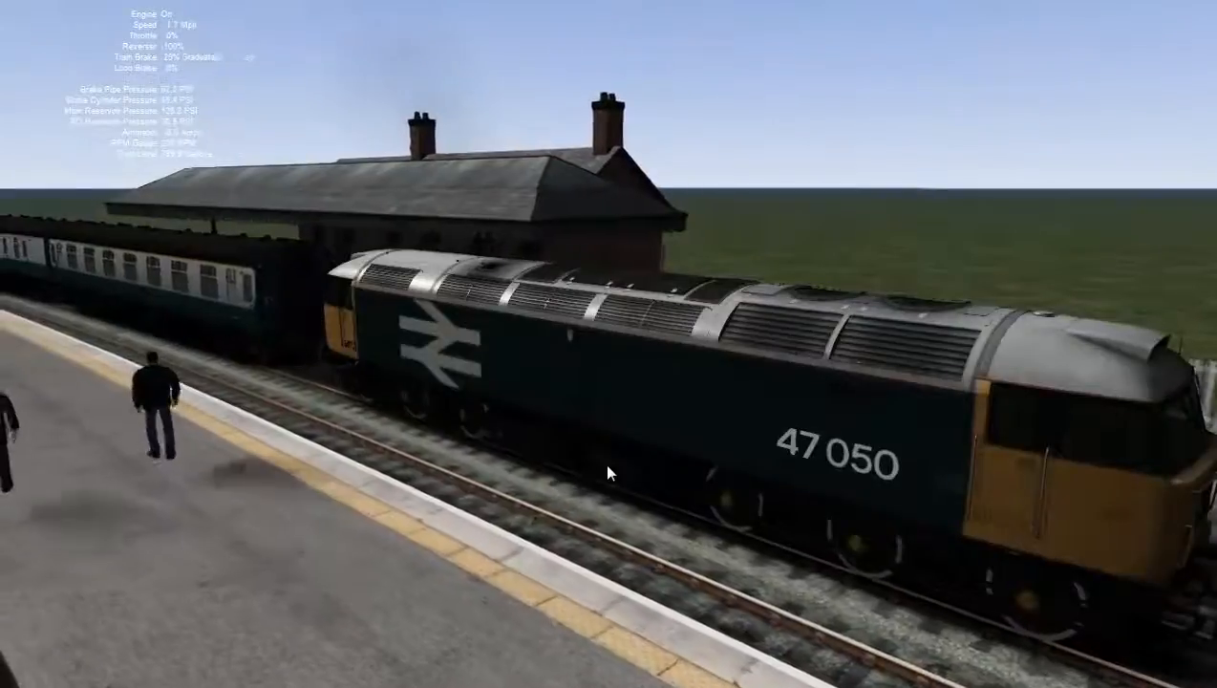
key(semicolon)
key(a)
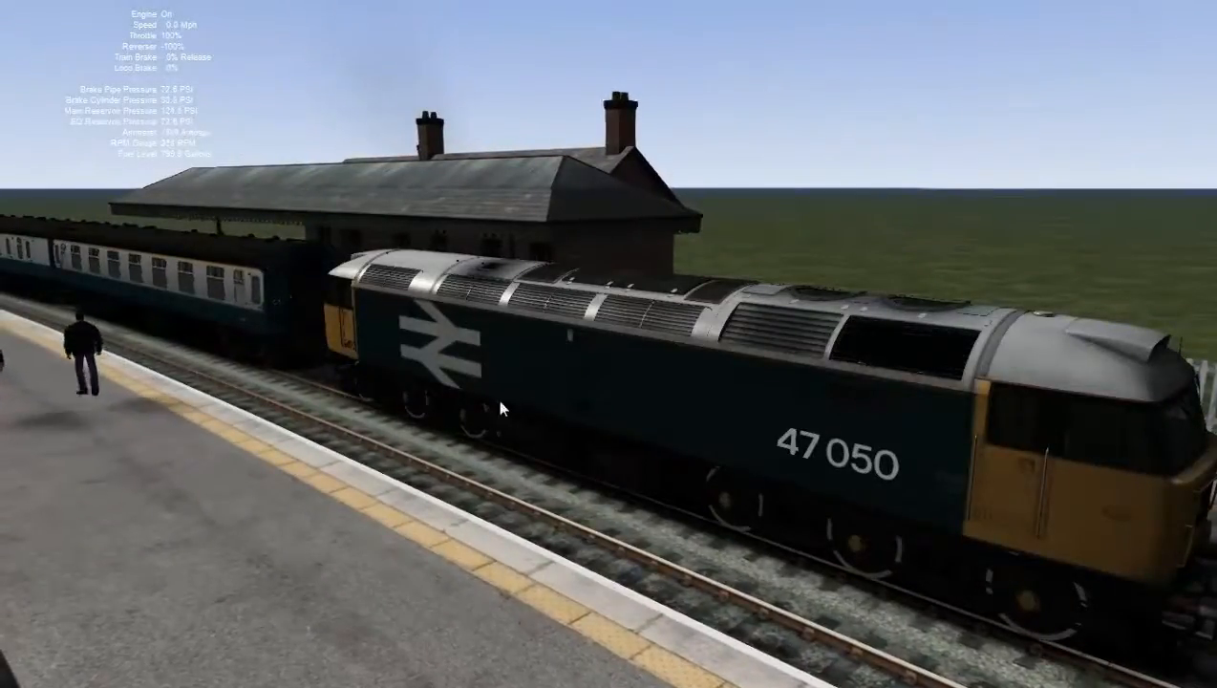
- Close the throttle to 0% and brake the reversing train to a stop alongside the station building
mouse_move(498, 398)
right_down()
mouse_move(469, 373)
mouse_move(487, 399)
right_up()
key(d)
key(d)
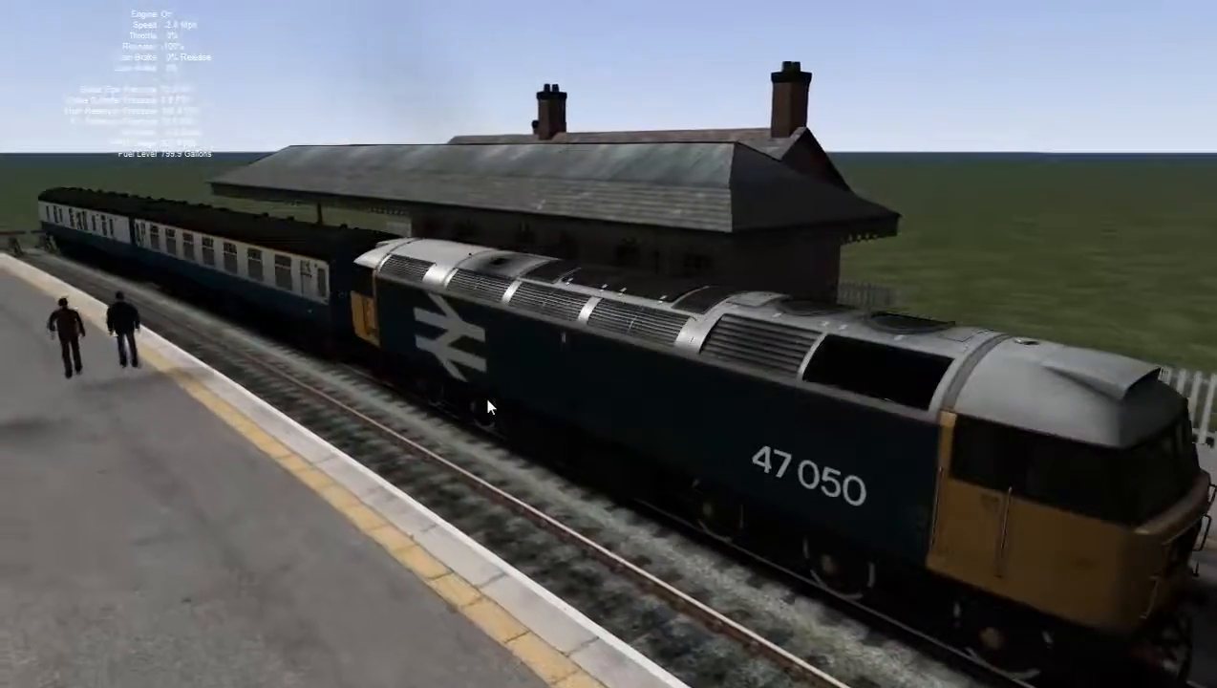
key(apostrophe)
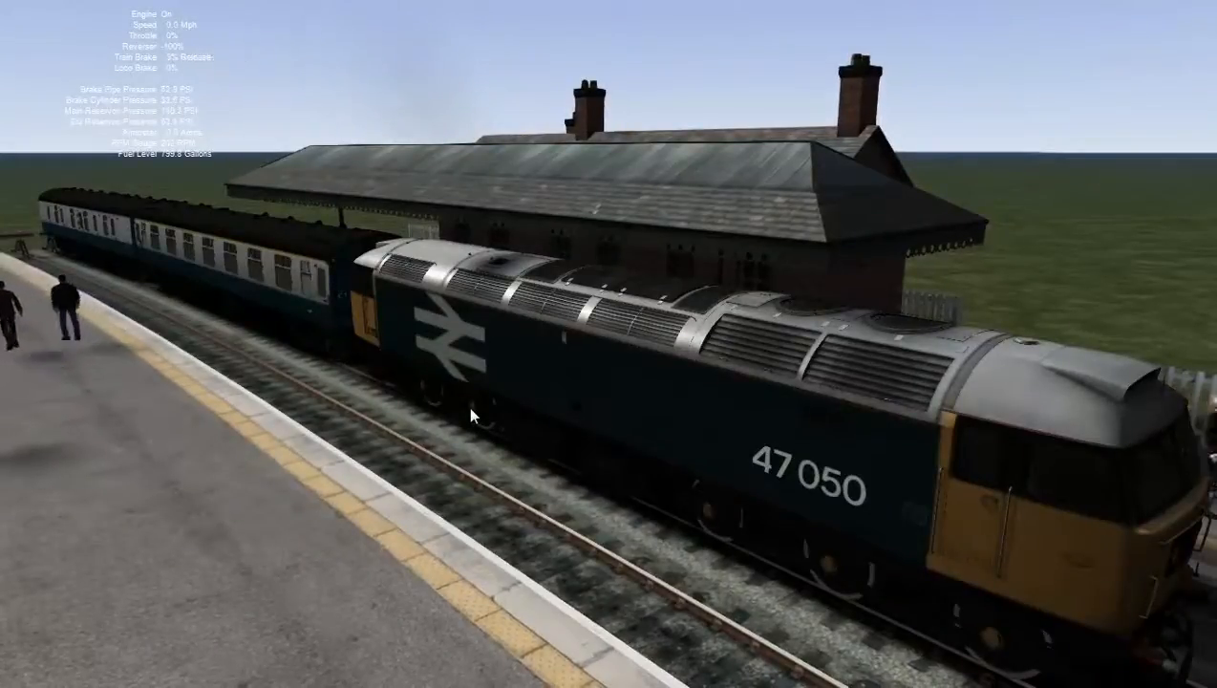
- Inspect the stopped train and its coaches from the platform, moving past the fence and beneath the station canopy
right_drag(502, 311, 424, 337)
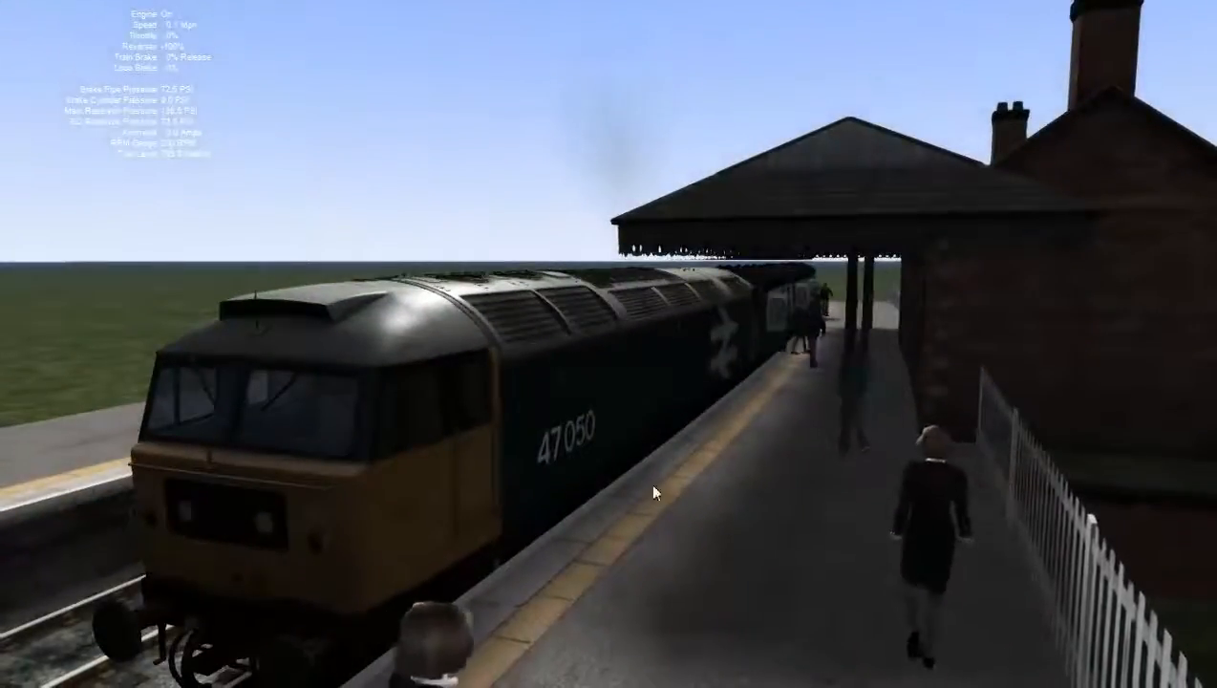
key(Down)
right_drag(697, 580, 748, 577)
key(Up)
right_drag(627, 632, 613, 525)
key(Down)
key(Up)
key(Right)
key(Right)
key(Up)
key(Up)
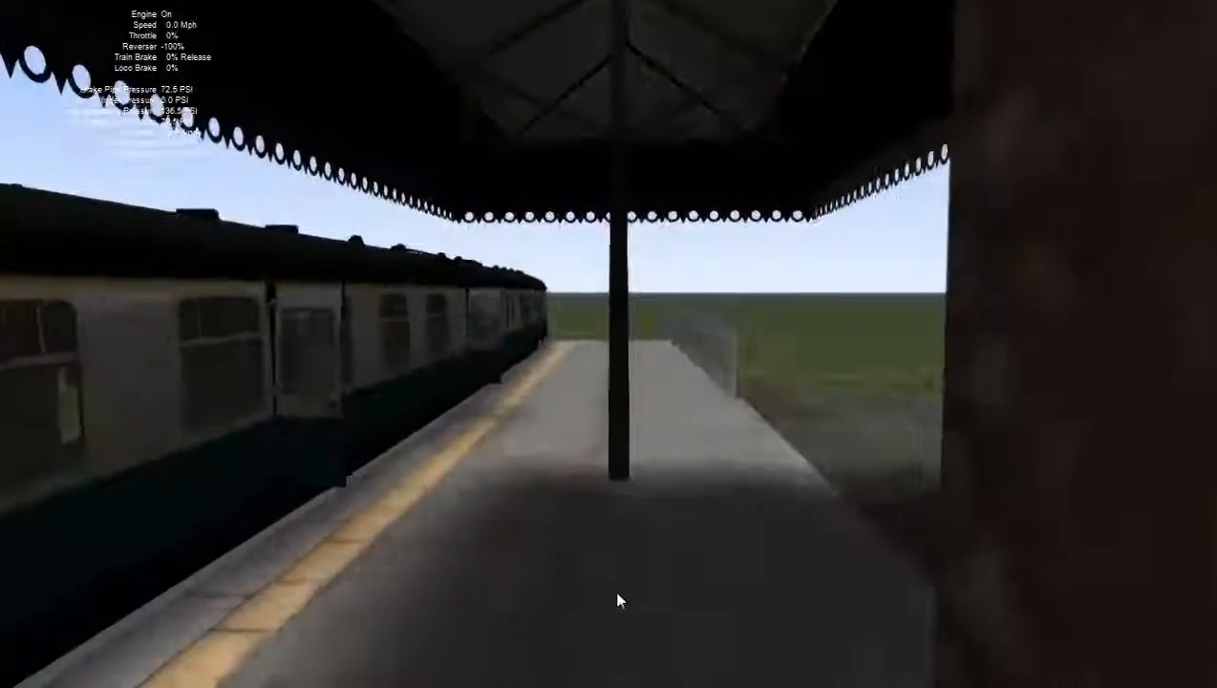
- Survey the whole station from beyond the buffer stops, including both platforms, the fence, the buildings and the train
key(Left)
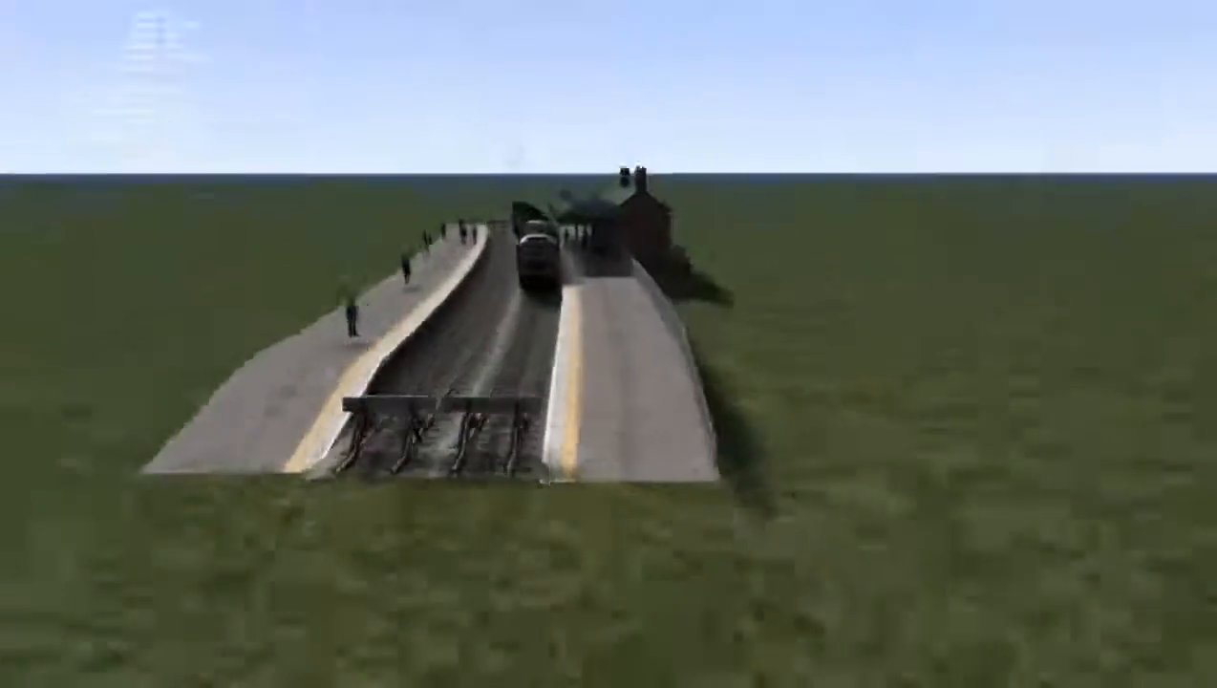
key(Down)
key(Up)
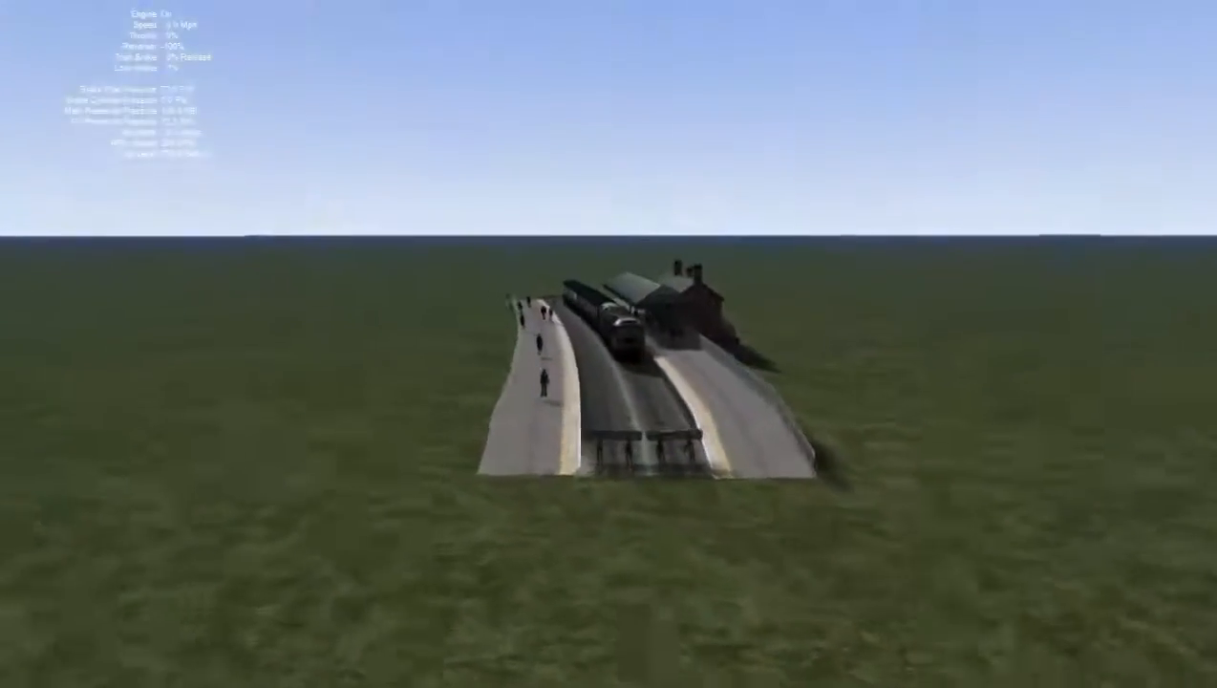
right_drag(607, 573, 626, 584)
key(Left)
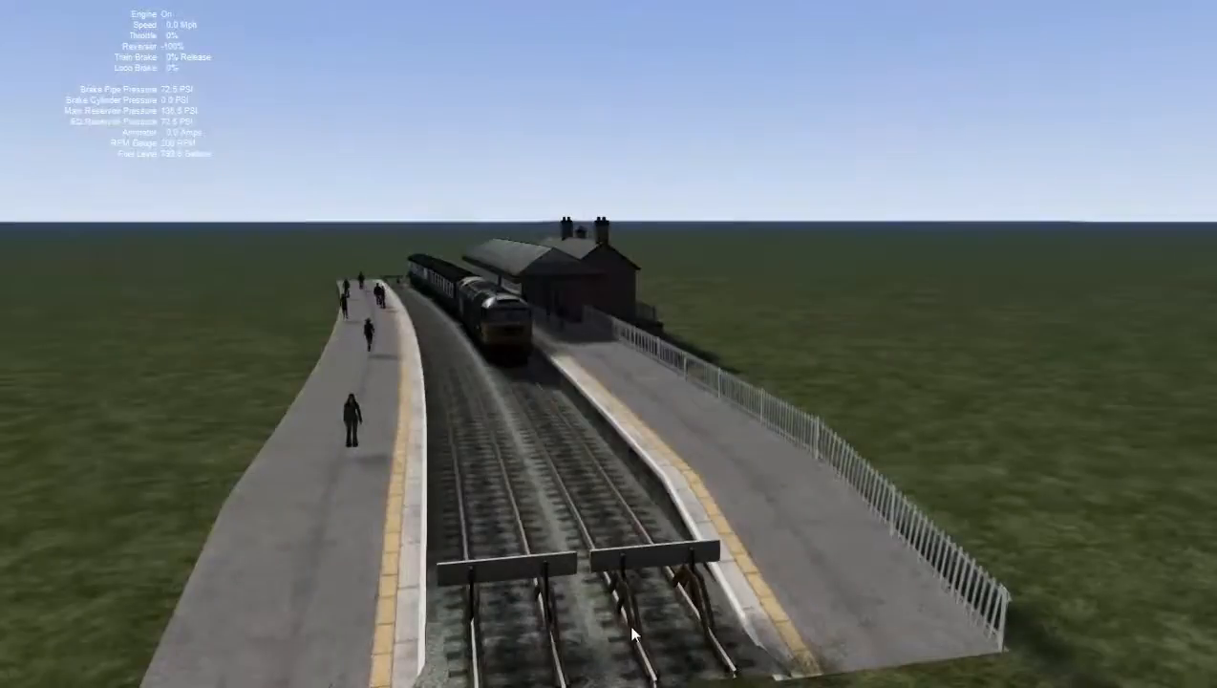